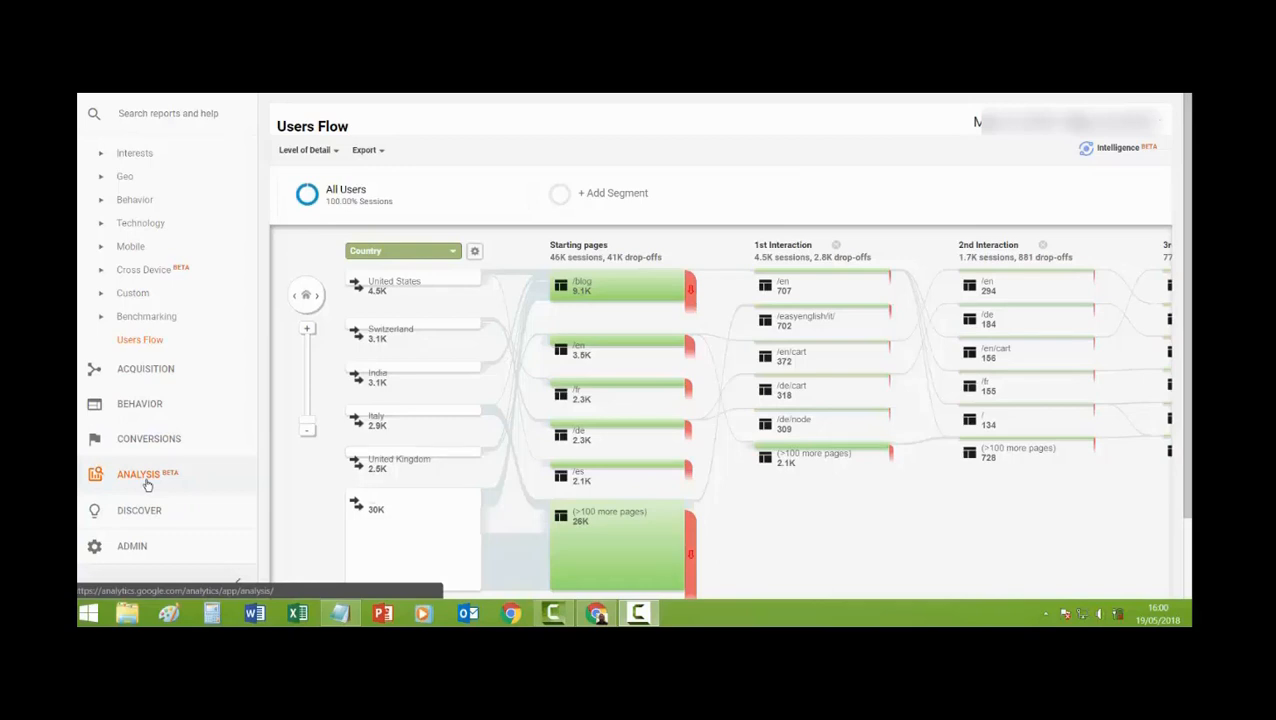
Step: Open the Analysis beta section to reach the Advanced Analysis start page
click(147, 484)
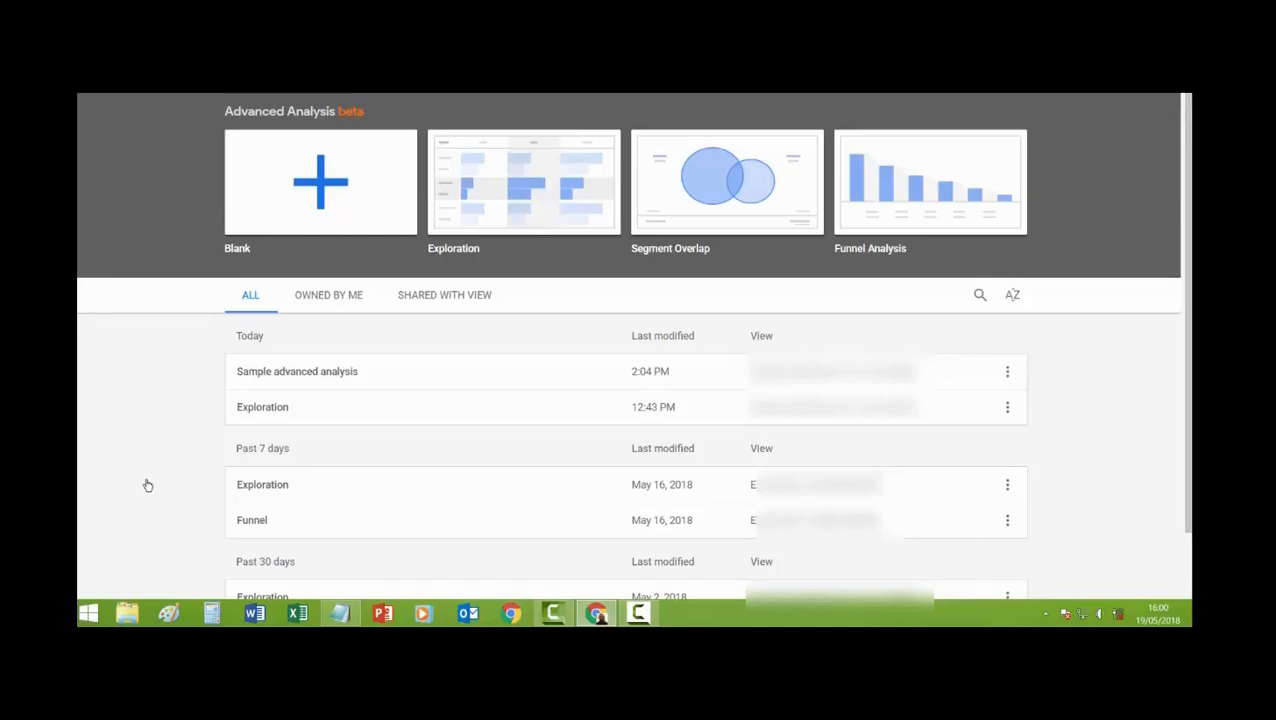
drag(203, 243, 274, 268)
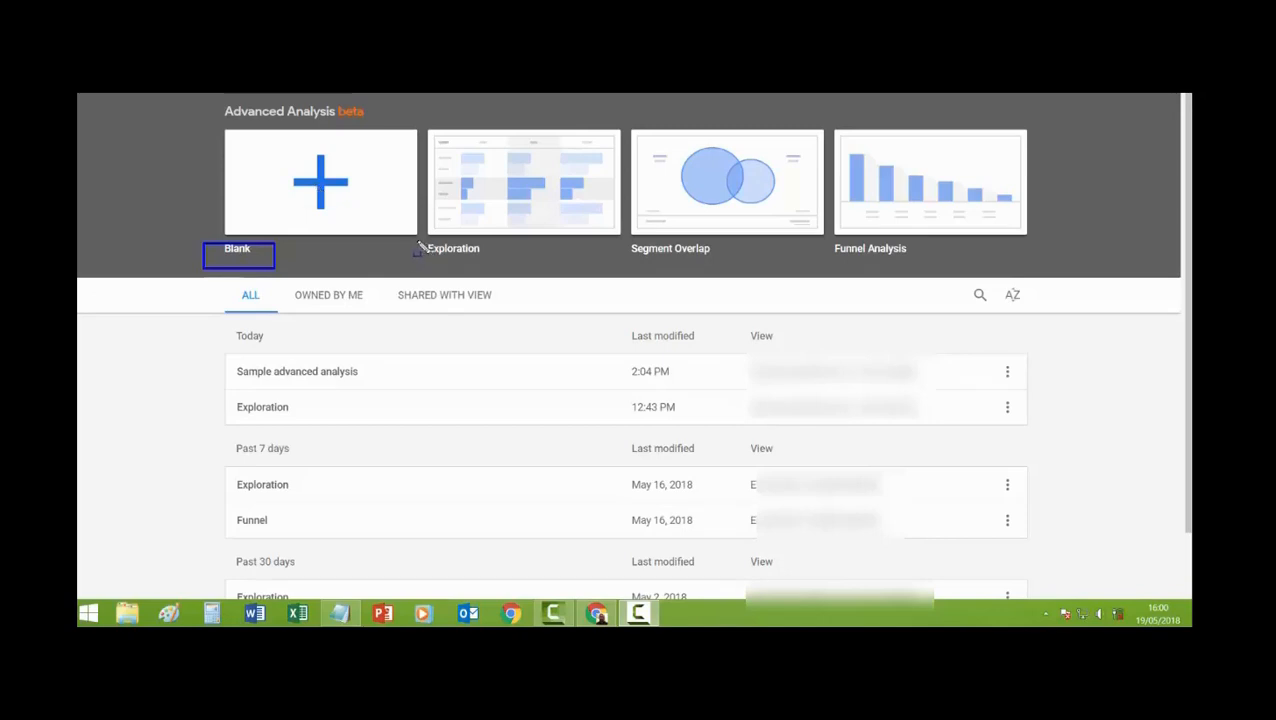
drag(416, 240, 495, 258)
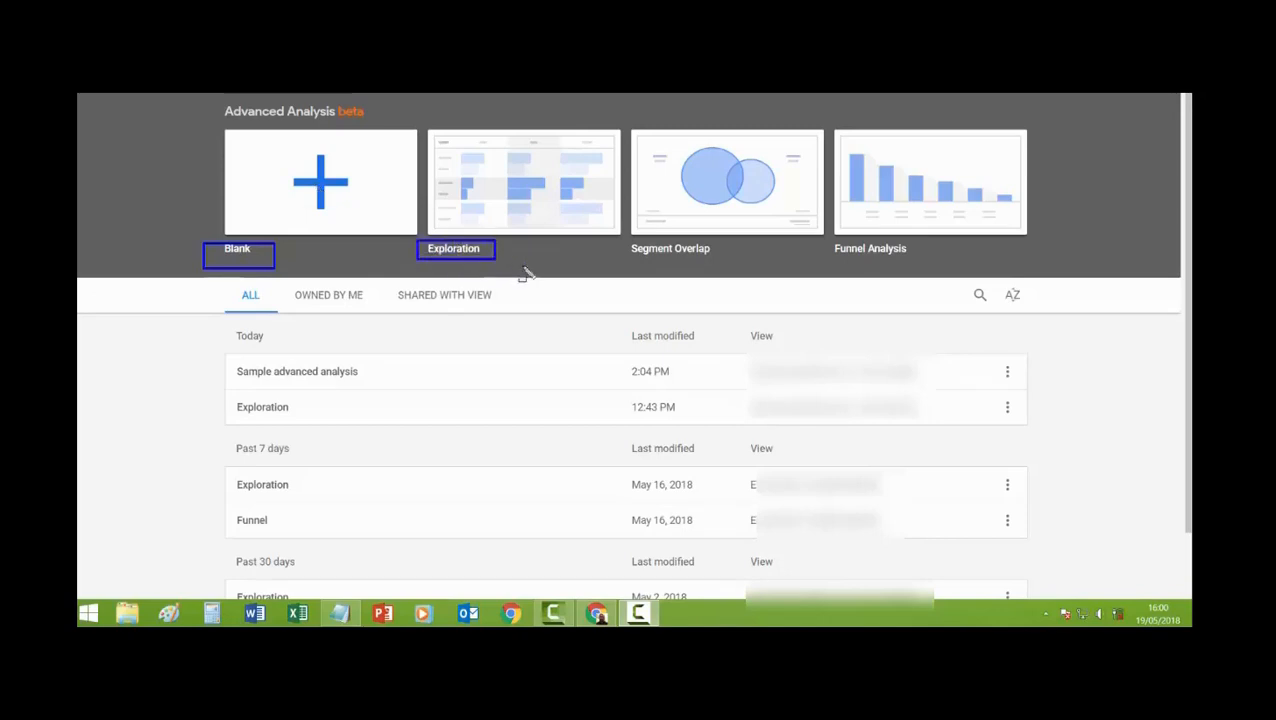
drag(622, 240, 725, 266)
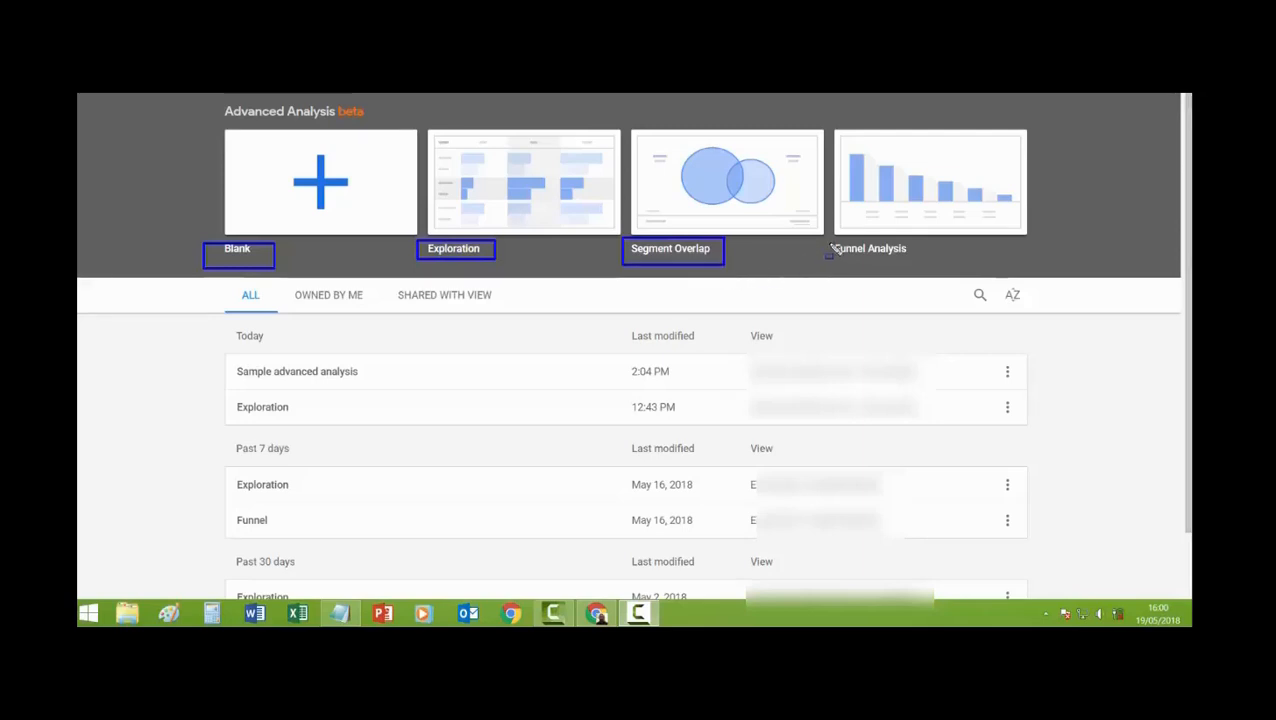
drag(826, 240, 937, 267)
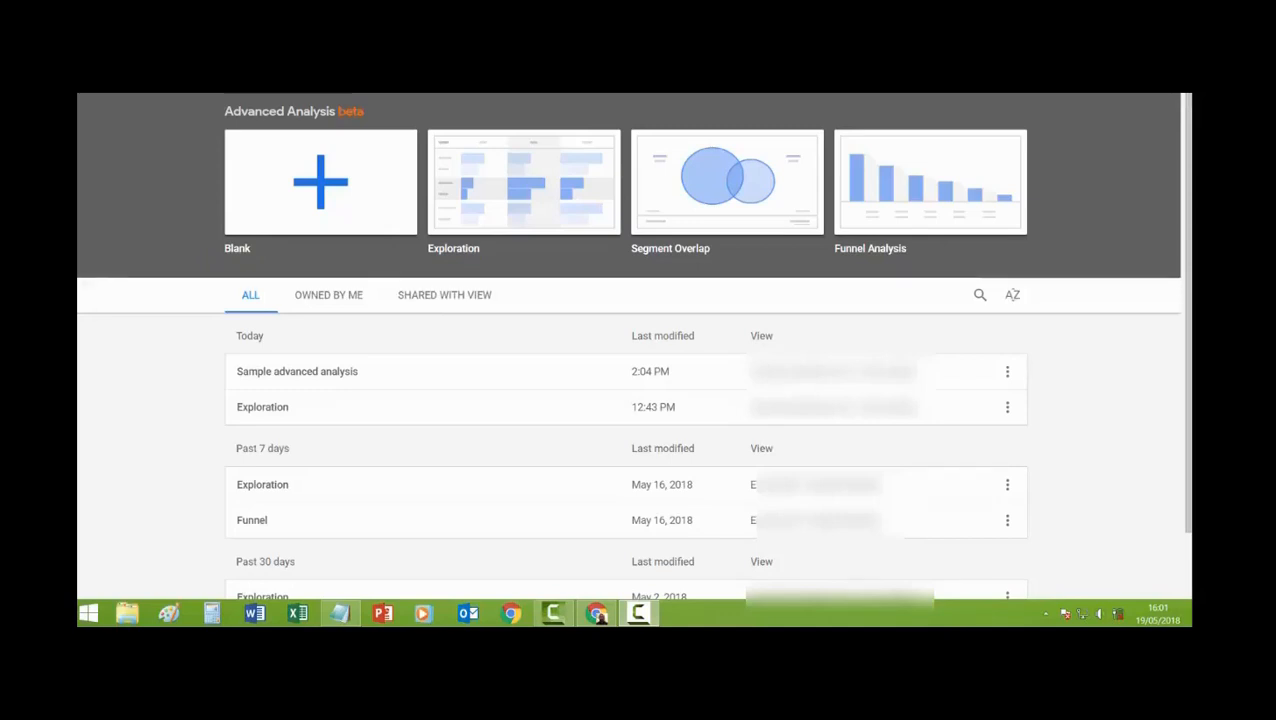
drag(222, 286, 272, 317)
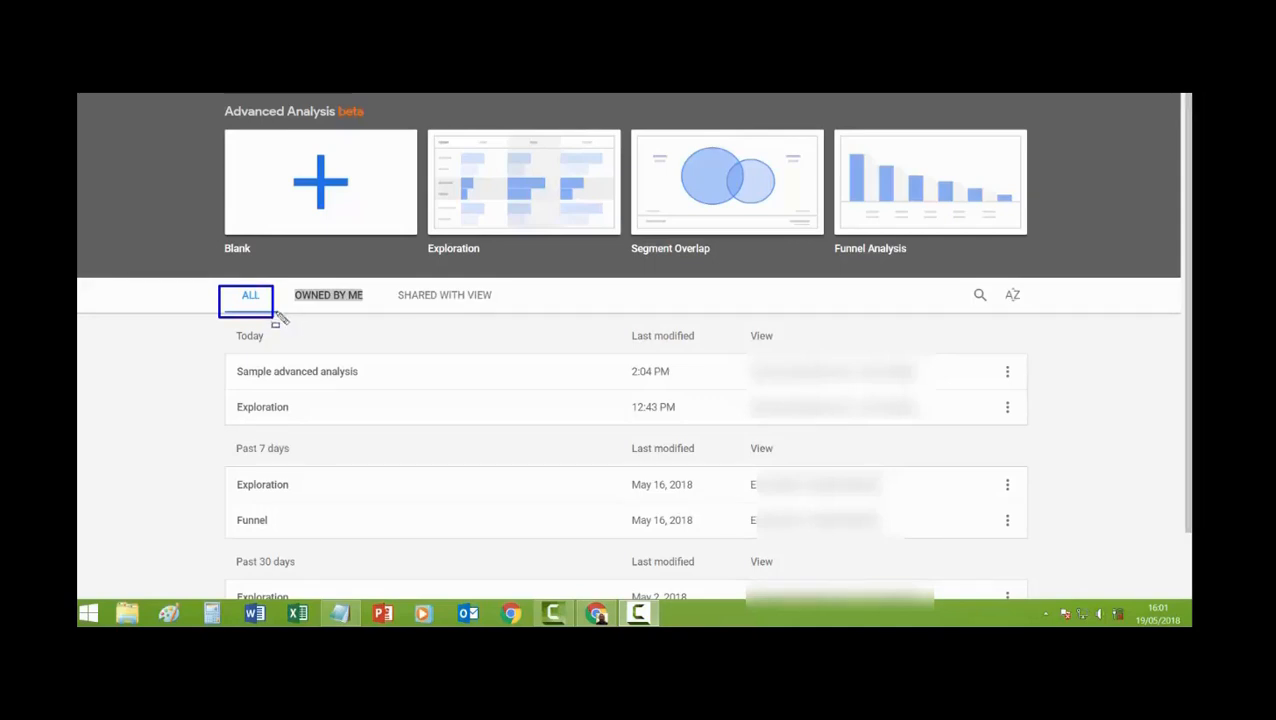
mouse_move(285, 283)
mouse_down()
mouse_move(302, 305)
mouse_move(371, 313)
mouse_up()
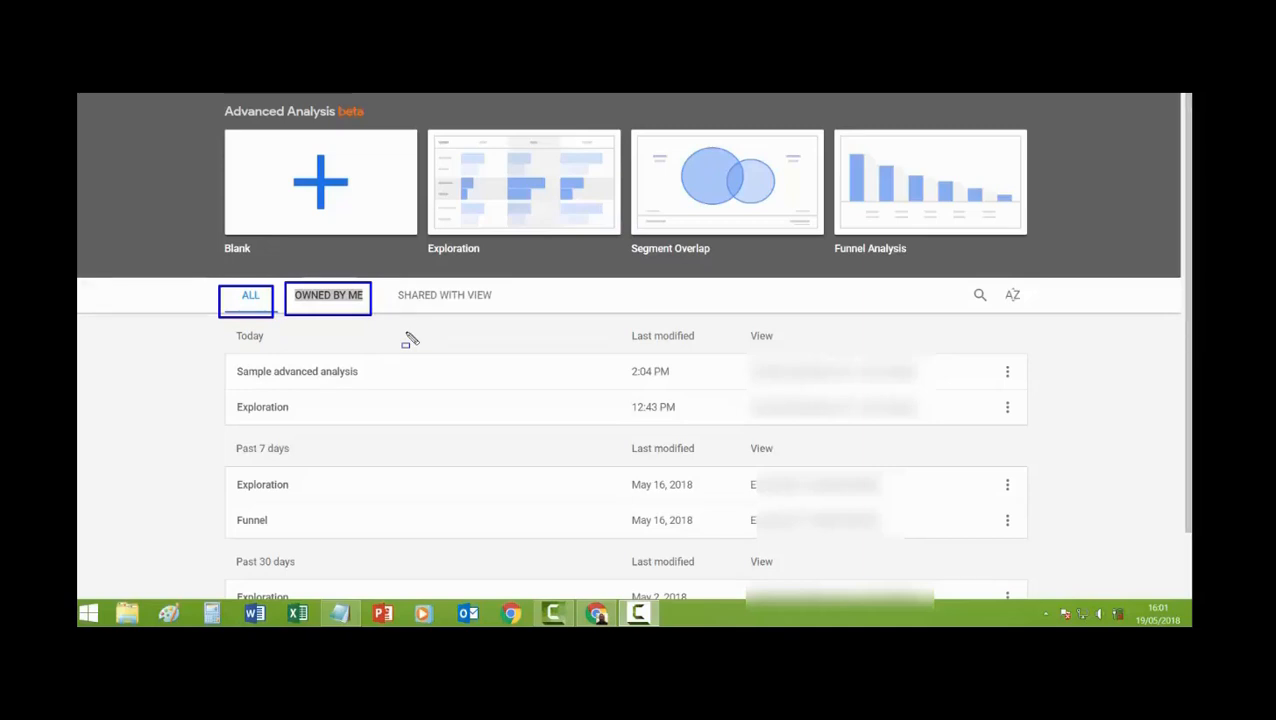
mouse_move(390, 284)
mouse_down()
mouse_move(401, 314)
mouse_move(504, 313)
mouse_up()
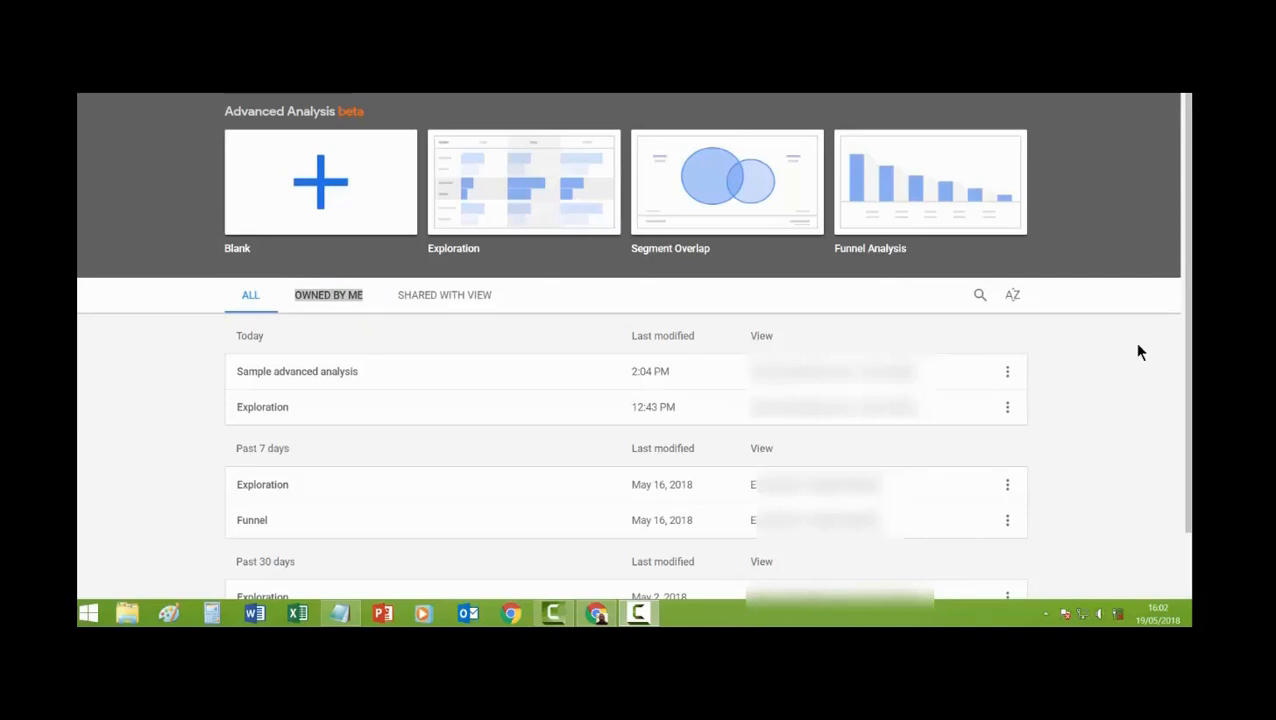
Step: Try searching the saved analyses for an arbitrary string of letters, and clear the search text
click(980, 295)
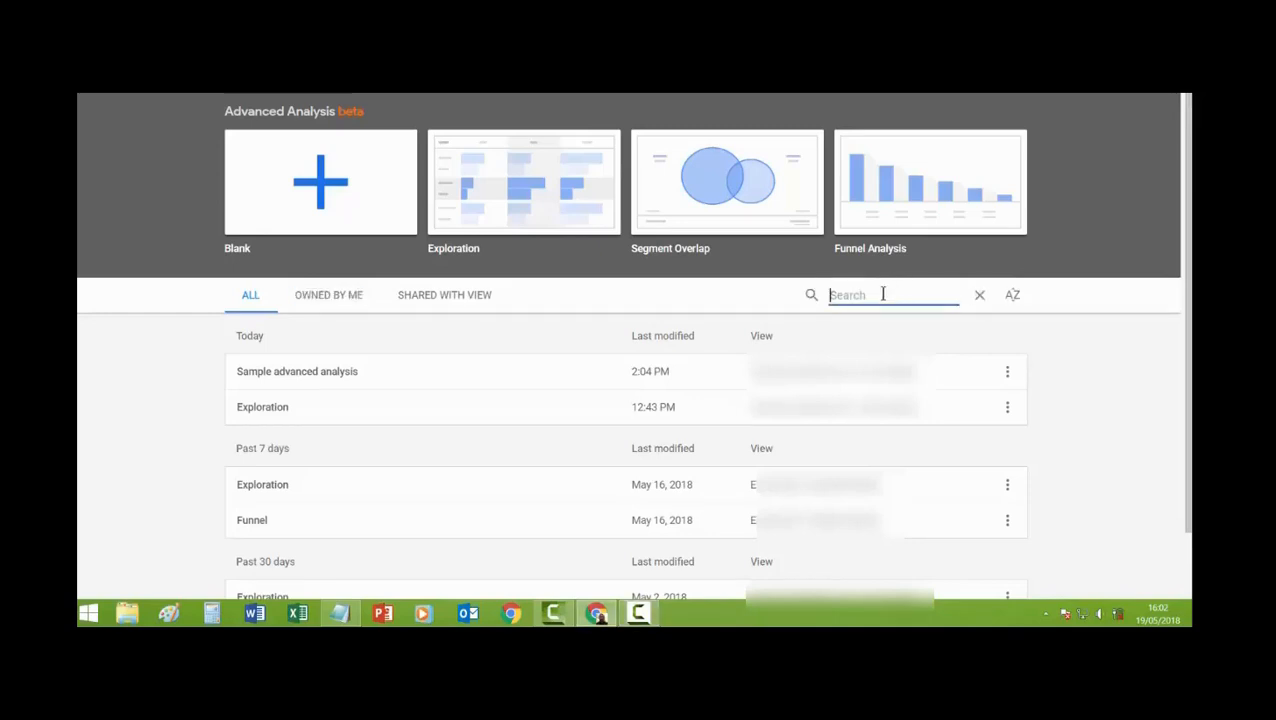
text(gklfkllhl)
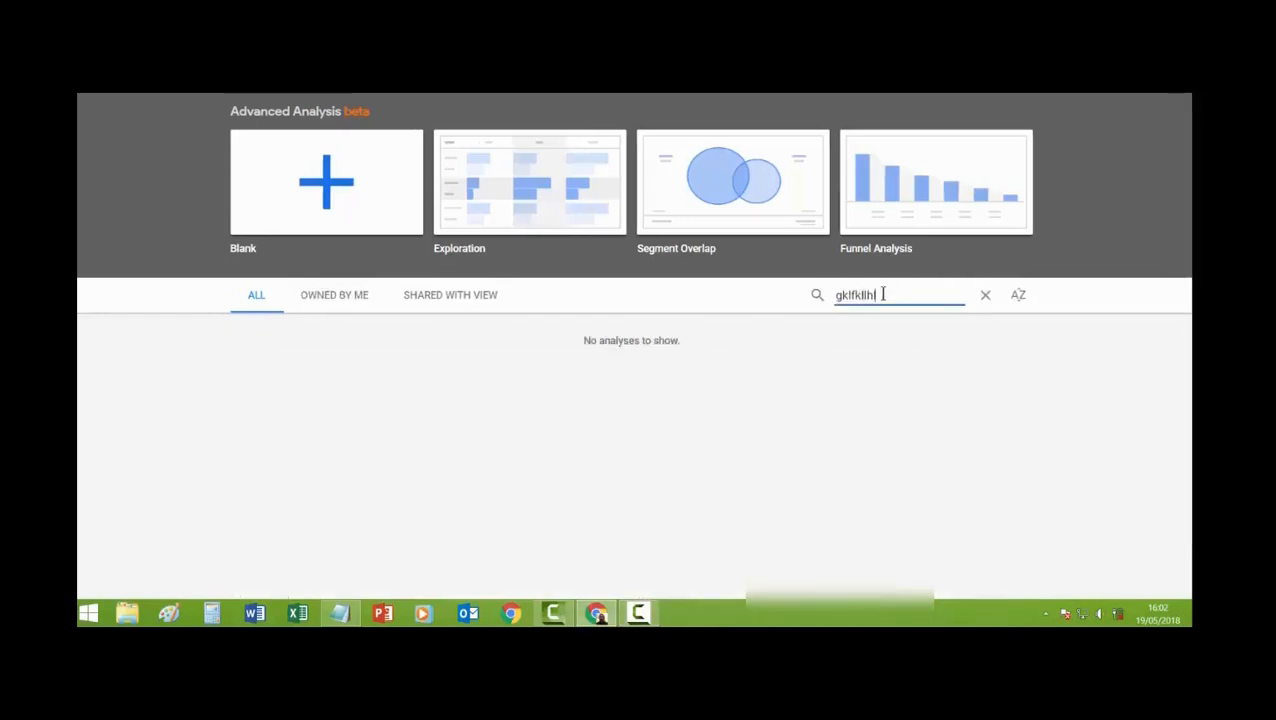
key(BackSpace)
key(BackSpace)
key(BackSpace)
key(BackSpace)
key(BackSpace)
key(BackSpace)
key(BackSpace)
key(BackSpace)
key(BackSpace)
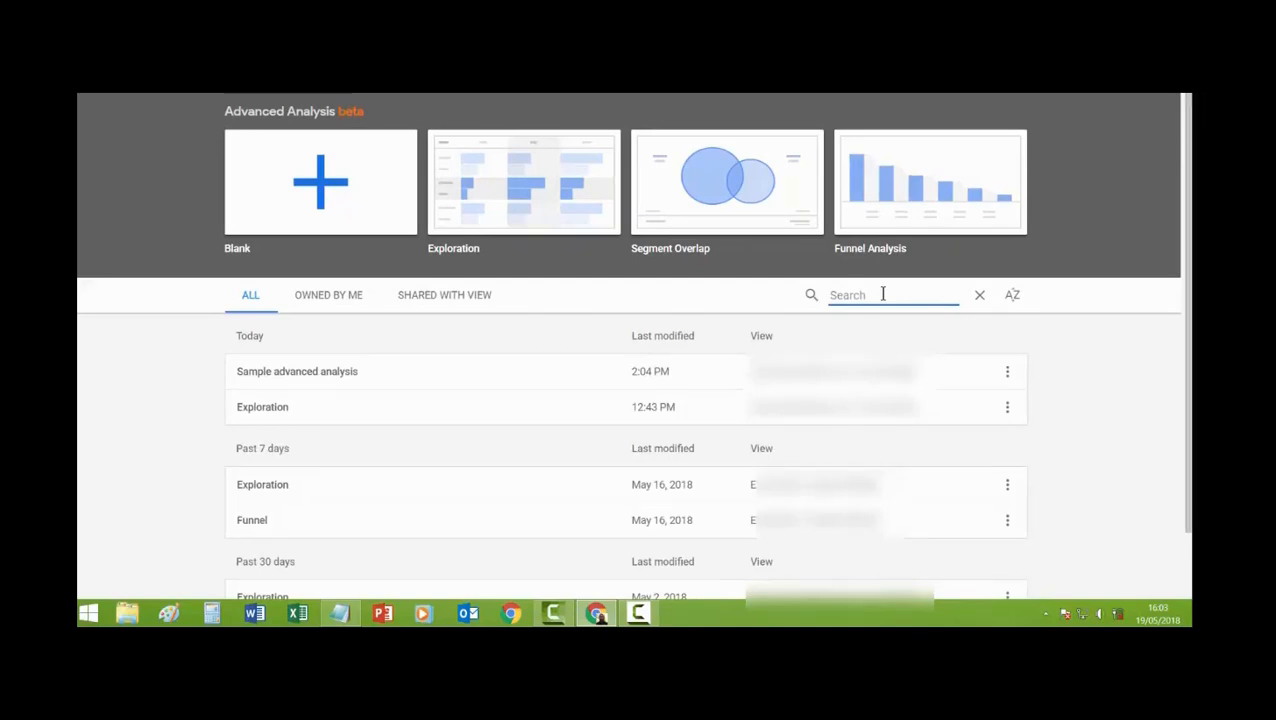
Step: Sort the saved analyses by Last modified
click(1018, 302)
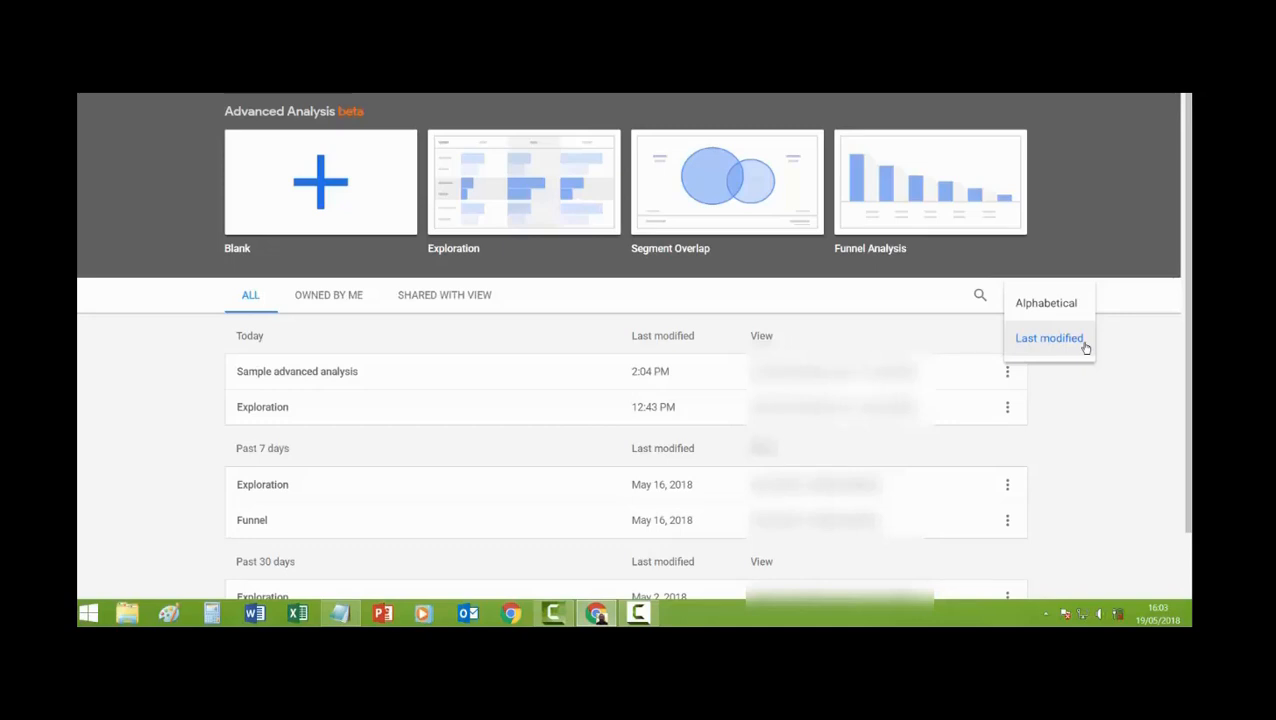
click(1049, 338)
Step: View the available actions for the saved analysis named Sample advanced analysis
scroll(1140, 295, down, 1)
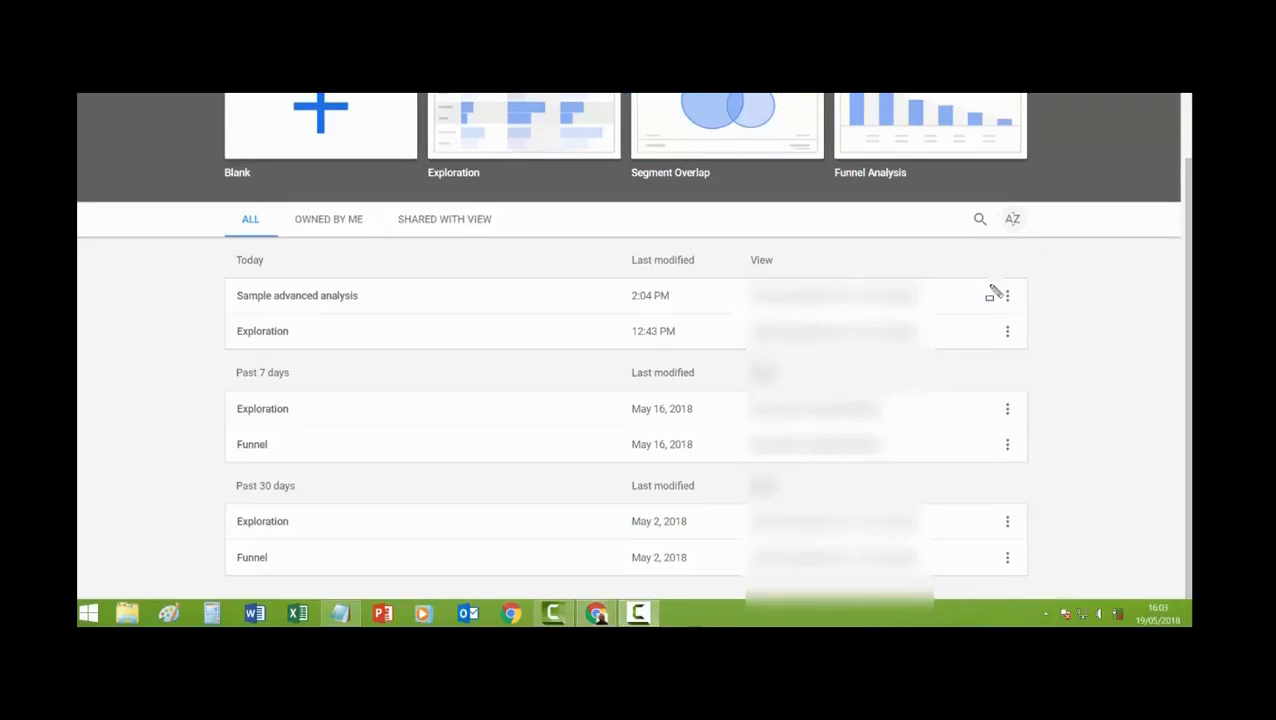
drag(987, 280, 1035, 314)
key(Escape)
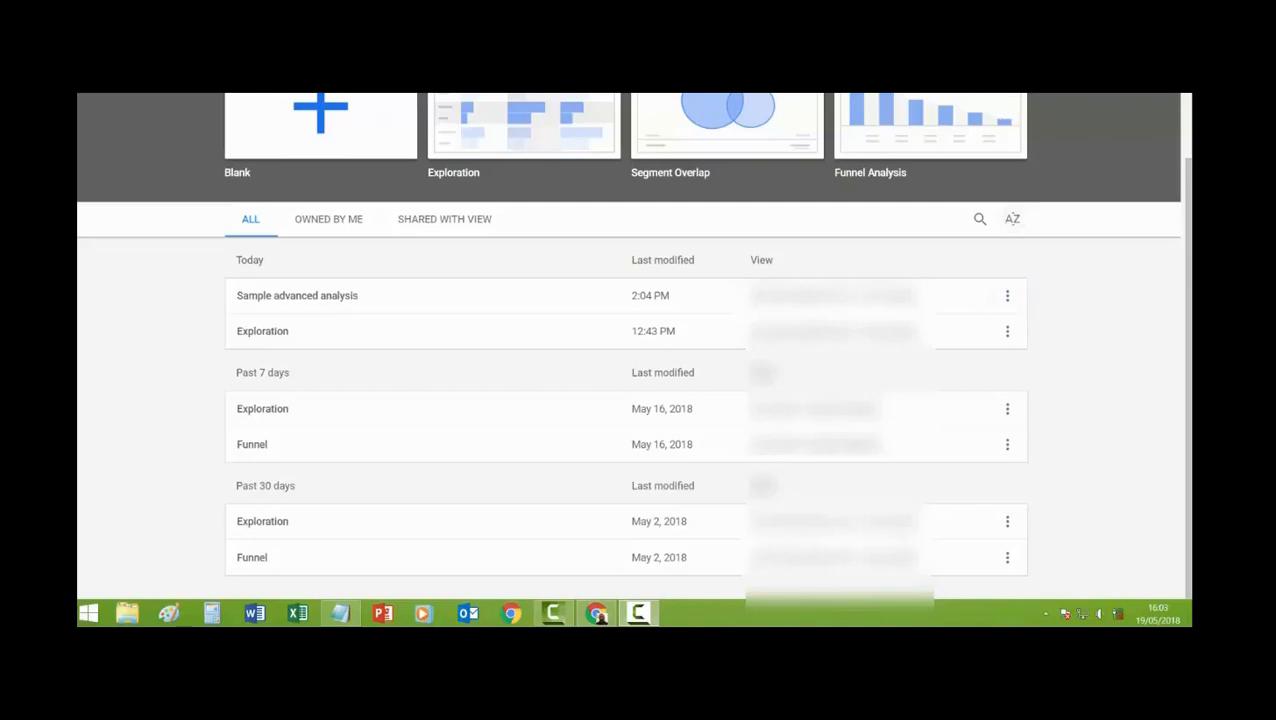
click(1008, 297)
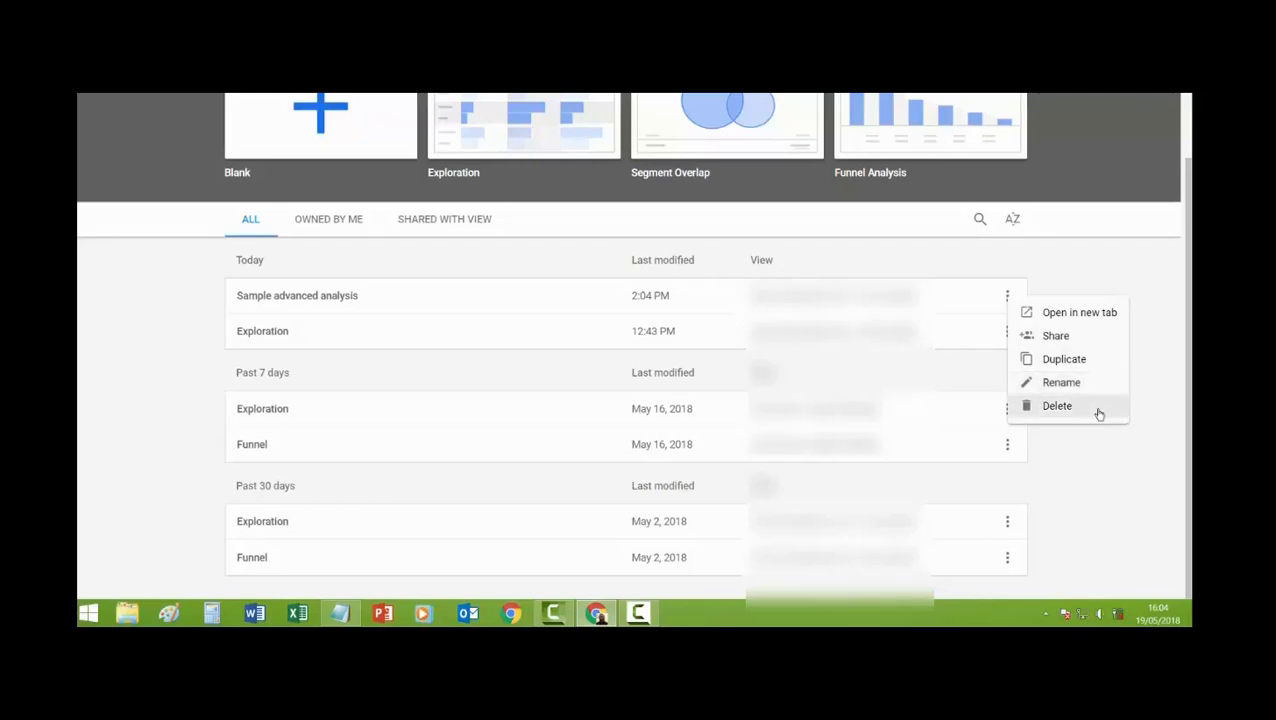
scroll(1136, 370, up, 2)
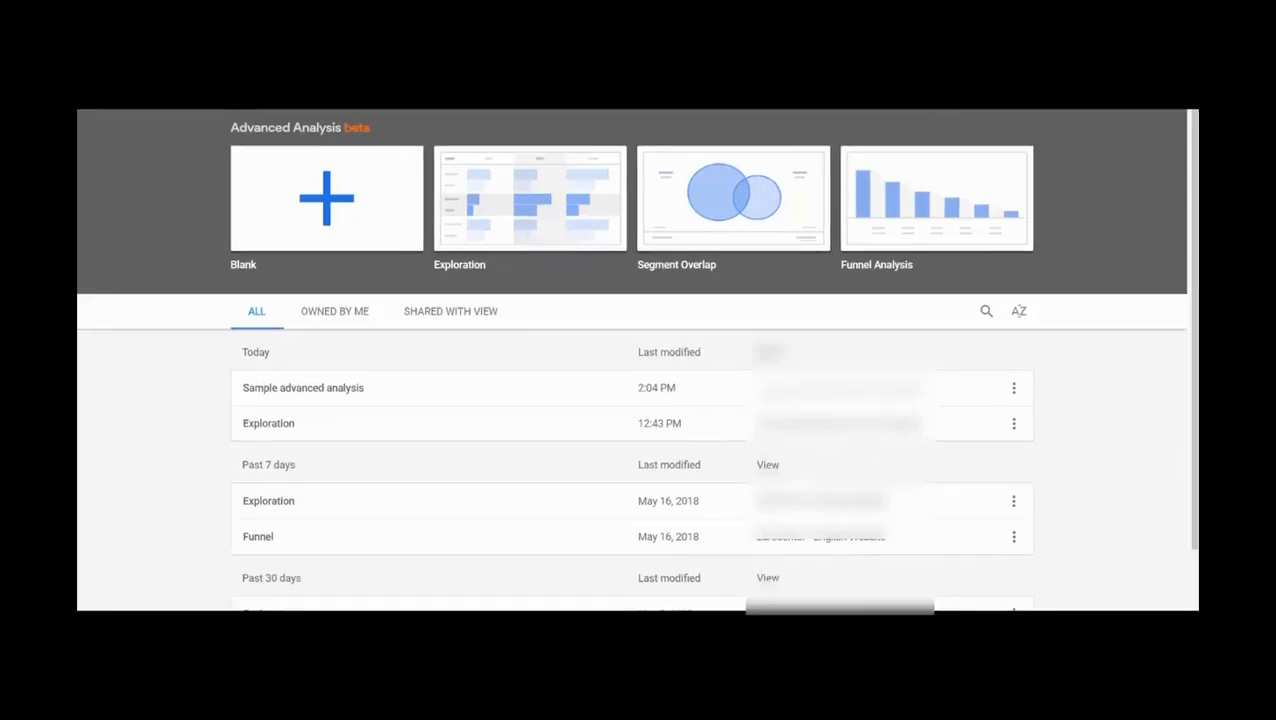
Step: Create a new analysis from the Blank template
click(334, 206)
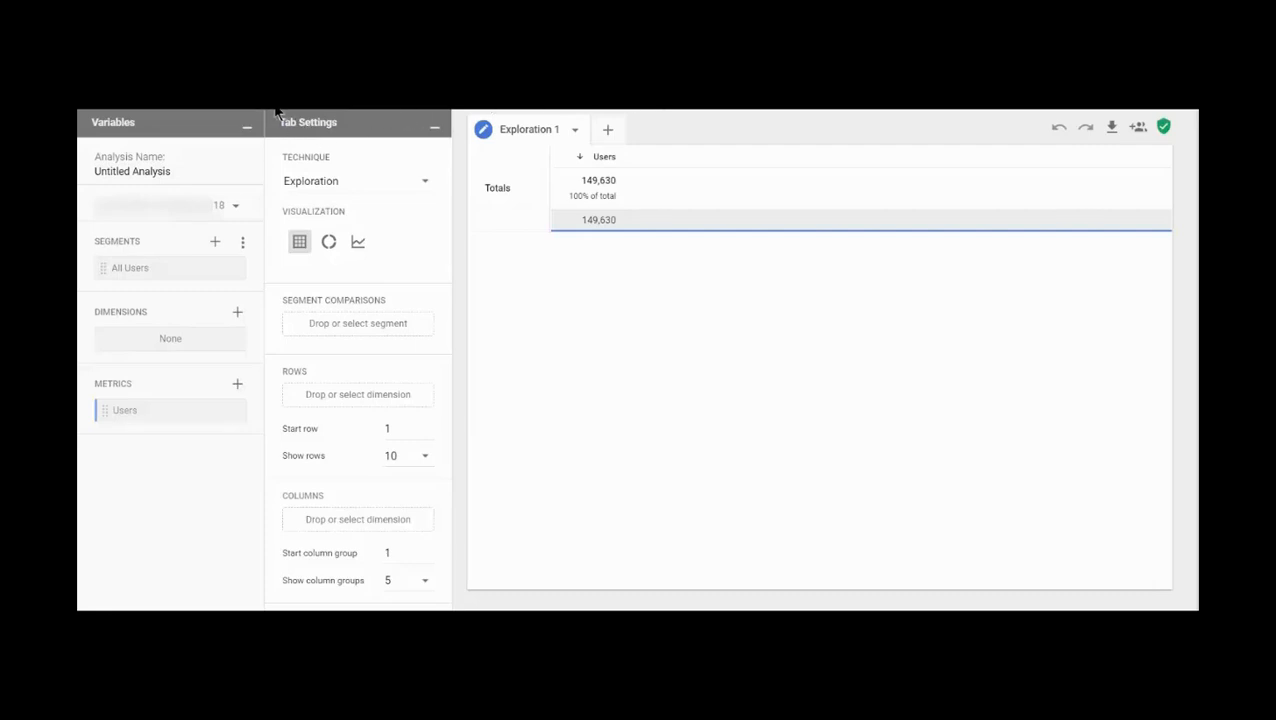
drag(272, 113, 349, 139)
mouse_move(463, 112)
mouse_down()
mouse_move(1078, 518)
mouse_move(1176, 600)
mouse_up()
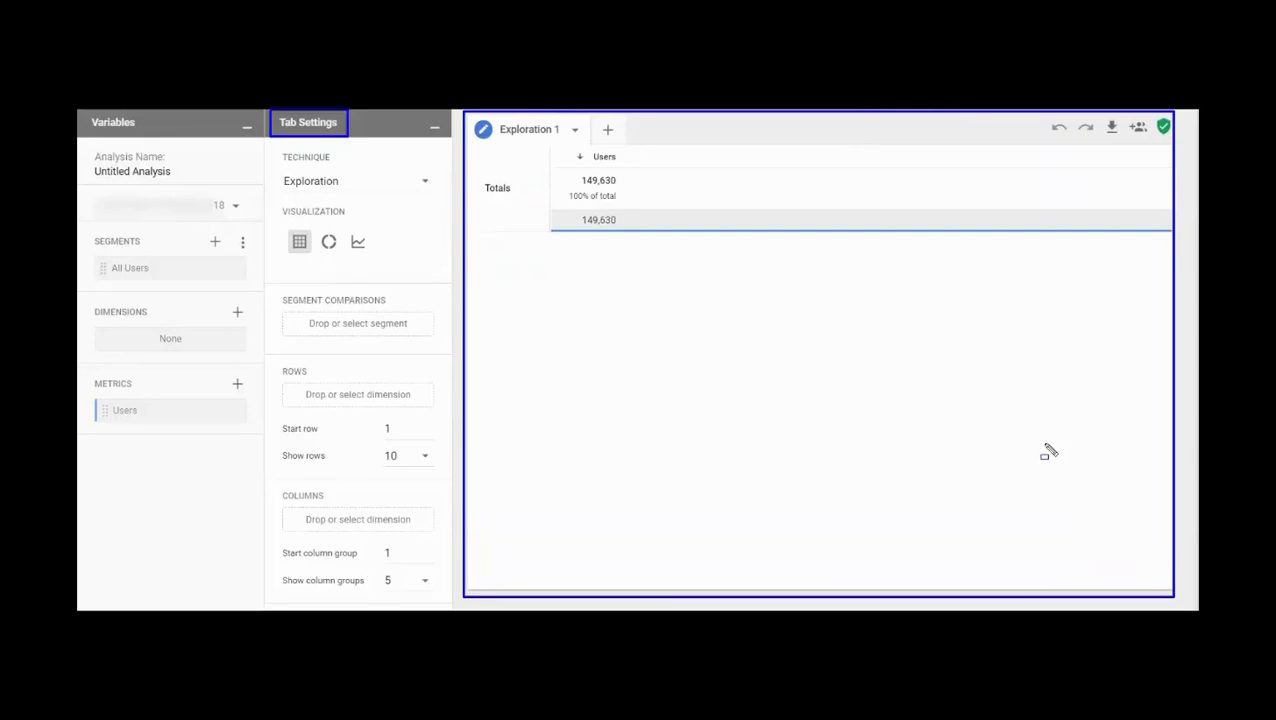
key(Escape)
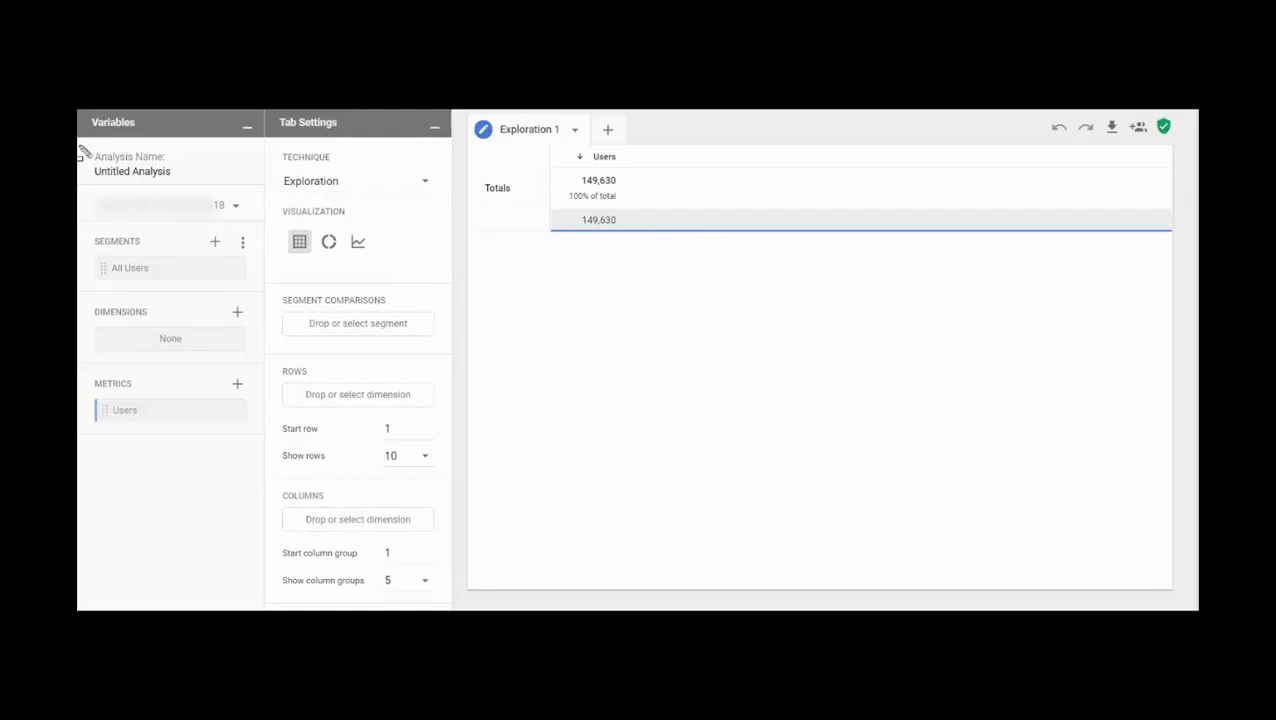
mouse_move(80, 146)
mouse_down()
mouse_move(116, 173)
mouse_move(197, 191)
mouse_up()
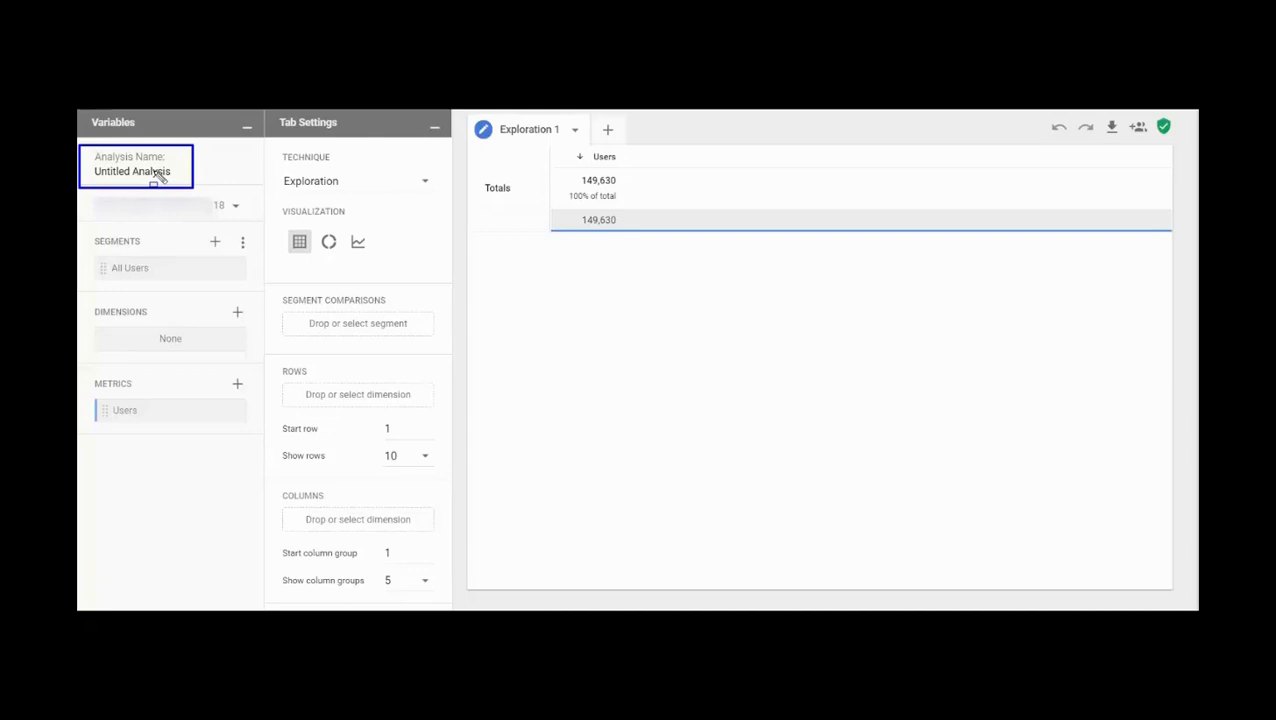
Step: Rename the untitled analysis as My Analysis Report
click(158, 174)
triple_click(158, 172)
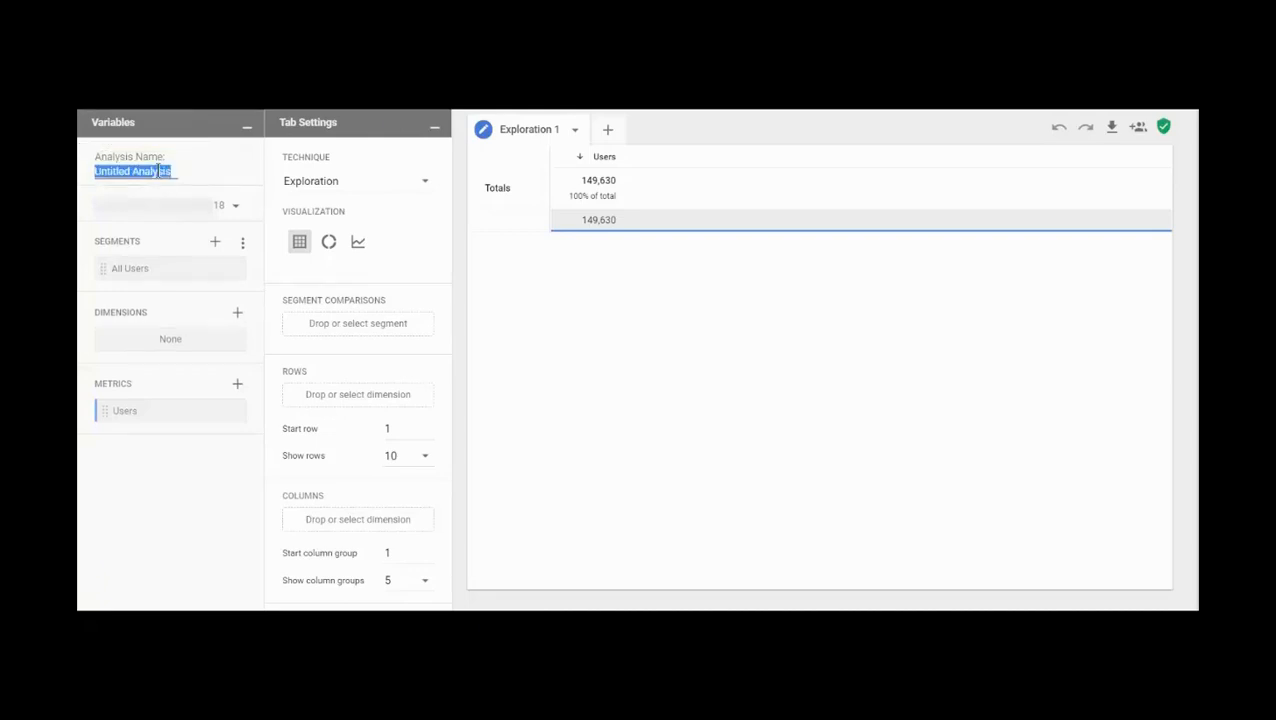
text(My)
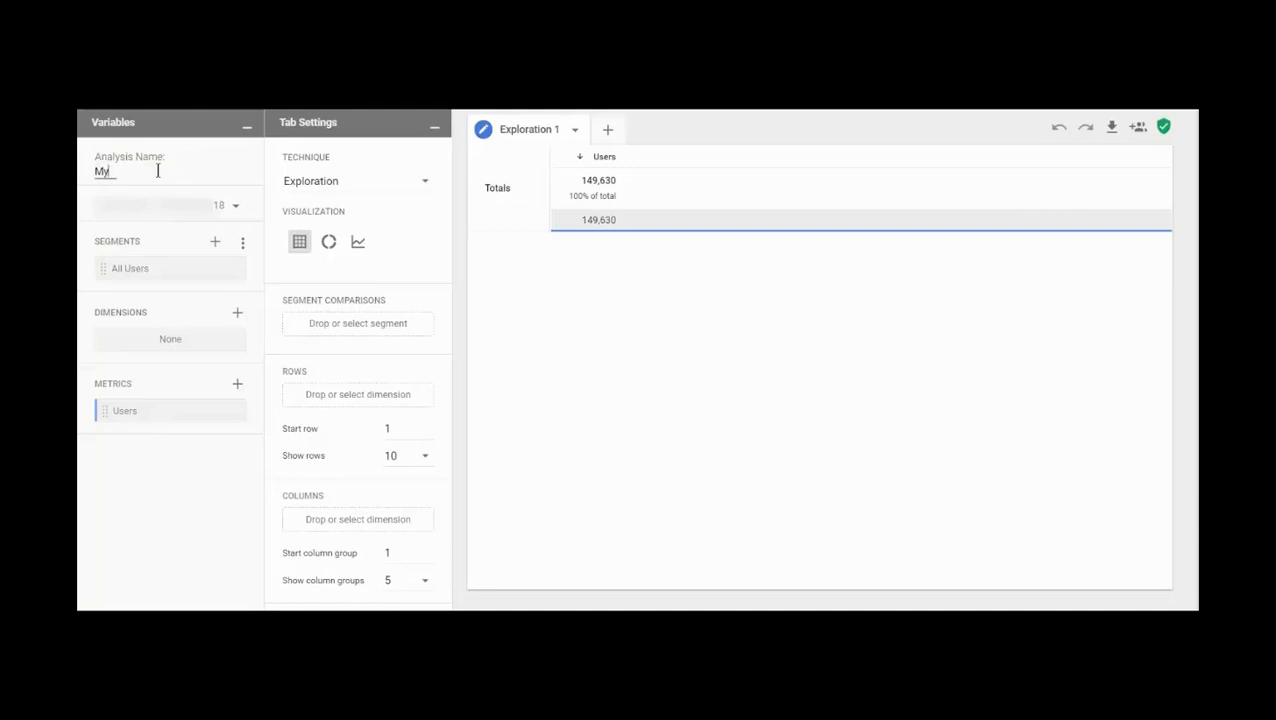
text( Analysis Report)
Step: Set the analysis date range to Quarter to date
mouse_move(84, 189)
mouse_down()
mouse_move(140, 221)
mouse_move(246, 228)
mouse_up()
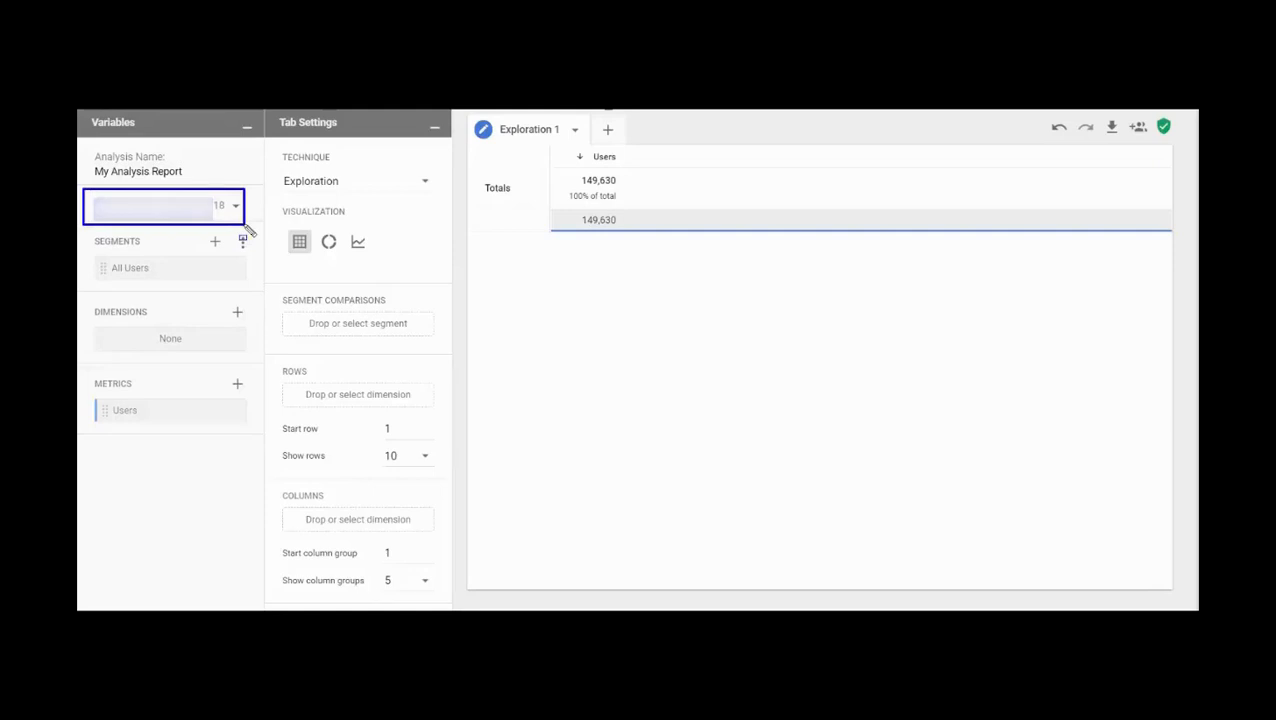
click(228, 206)
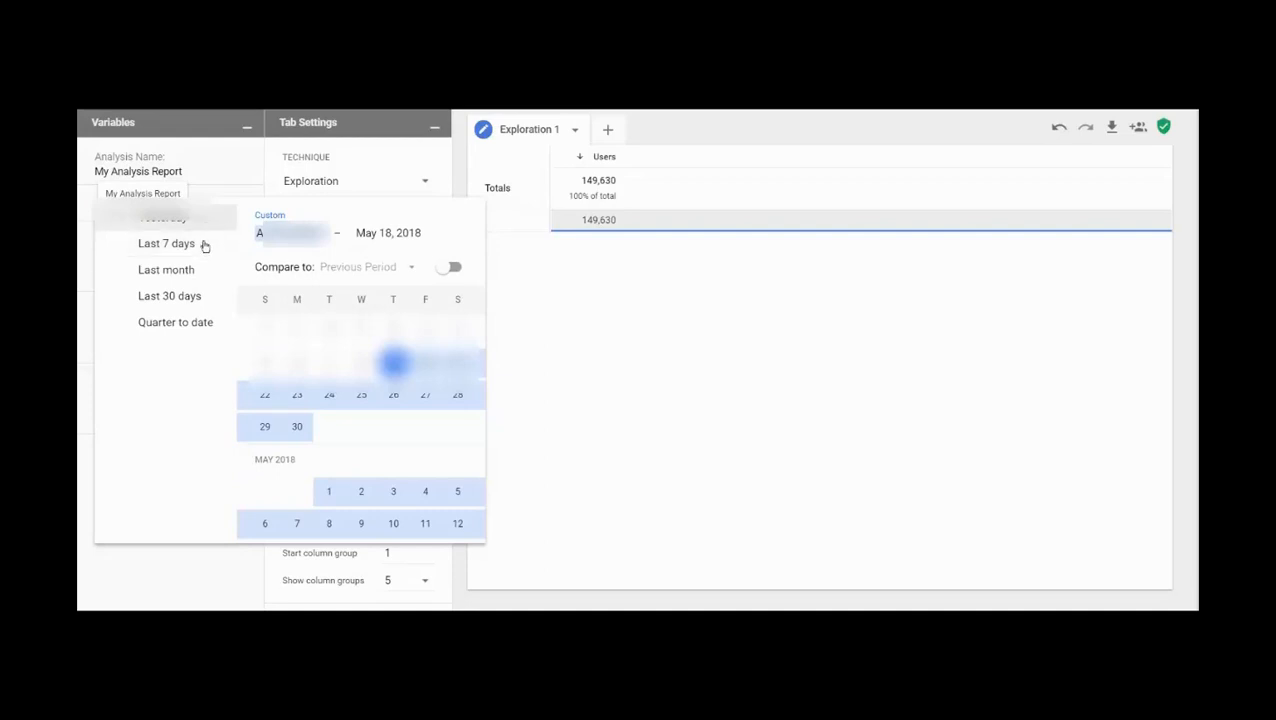
click(197, 323)
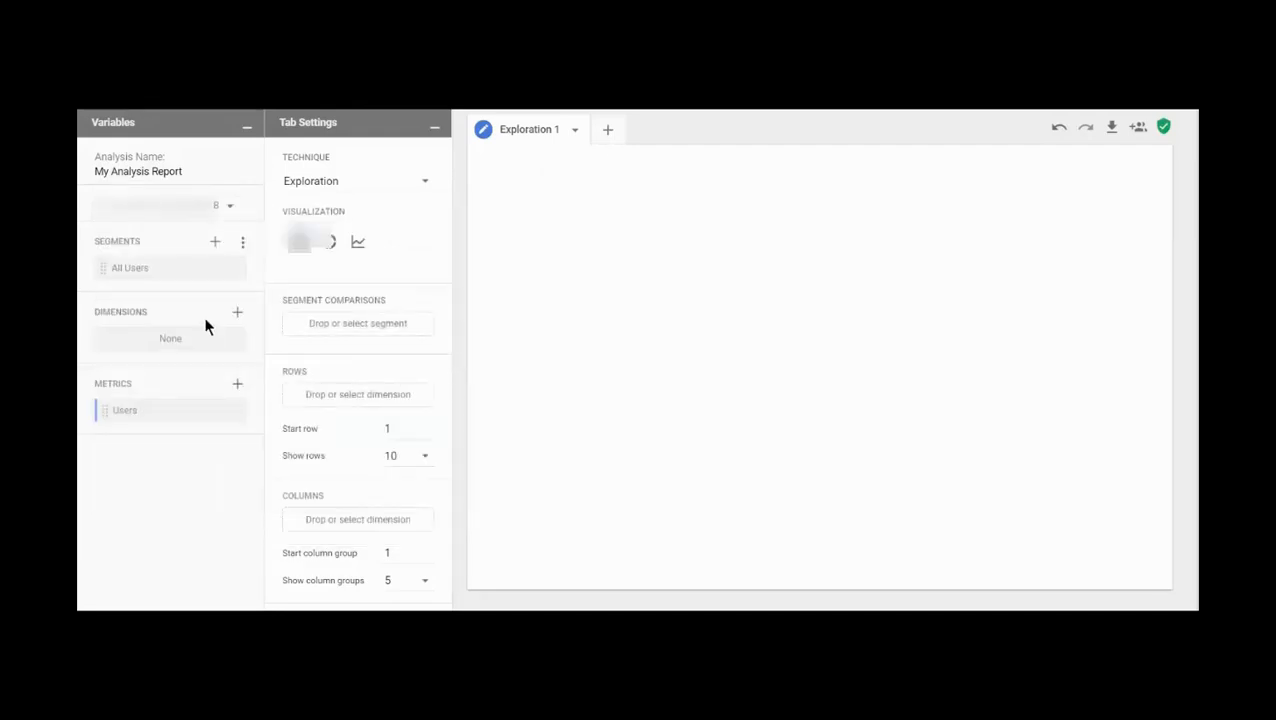
Step: Set the date range to Last 7 days with comparison to the Previous Period turned on, and apply it
click(214, 214)
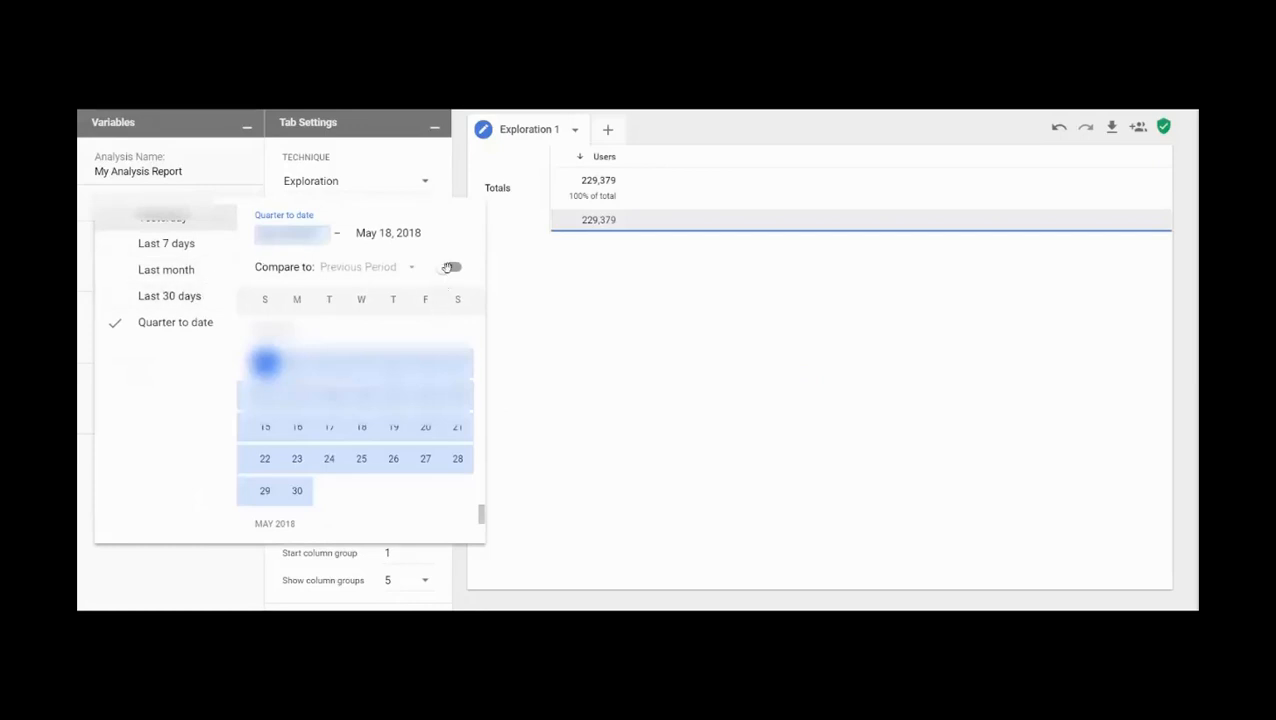
click(448, 267)
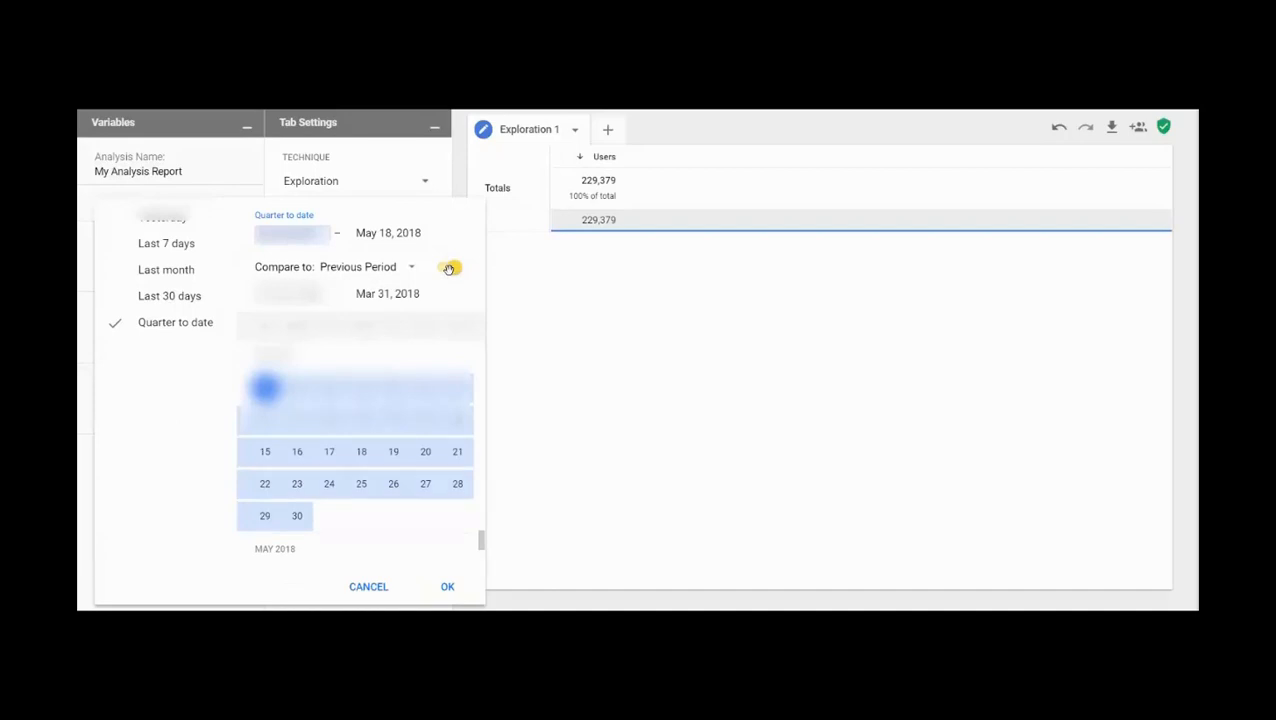
click(165, 244)
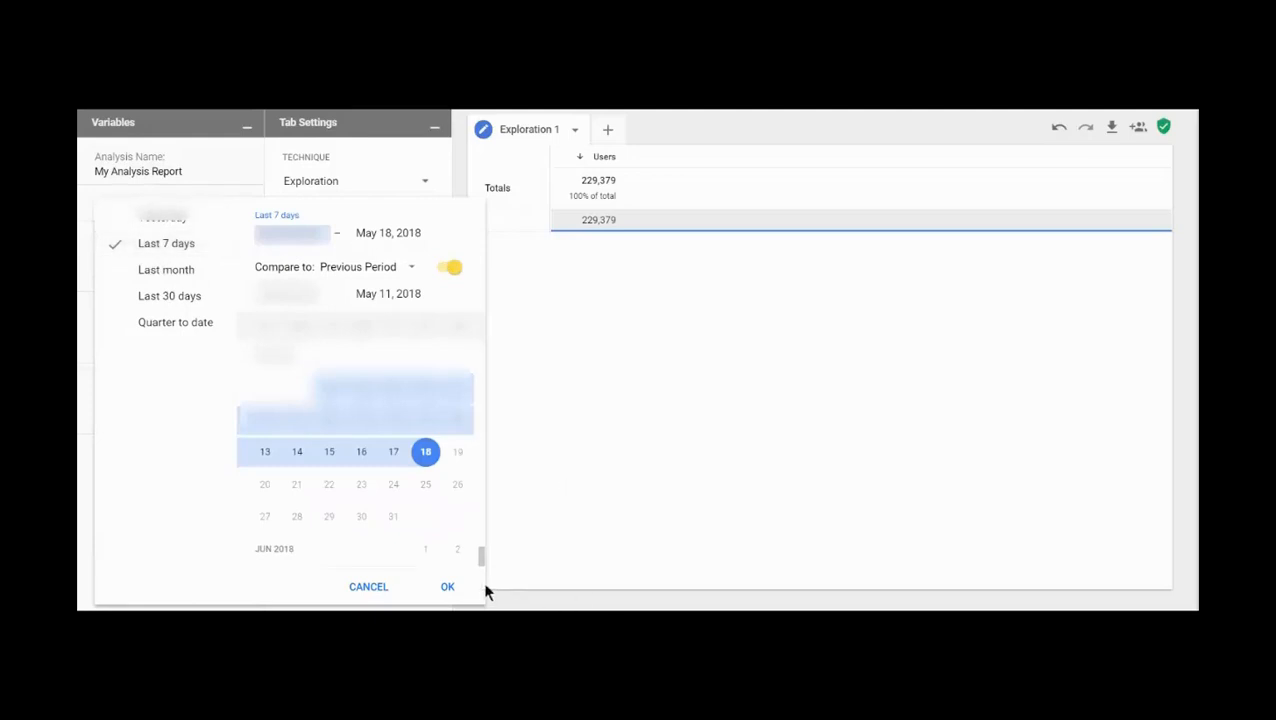
click(448, 587)
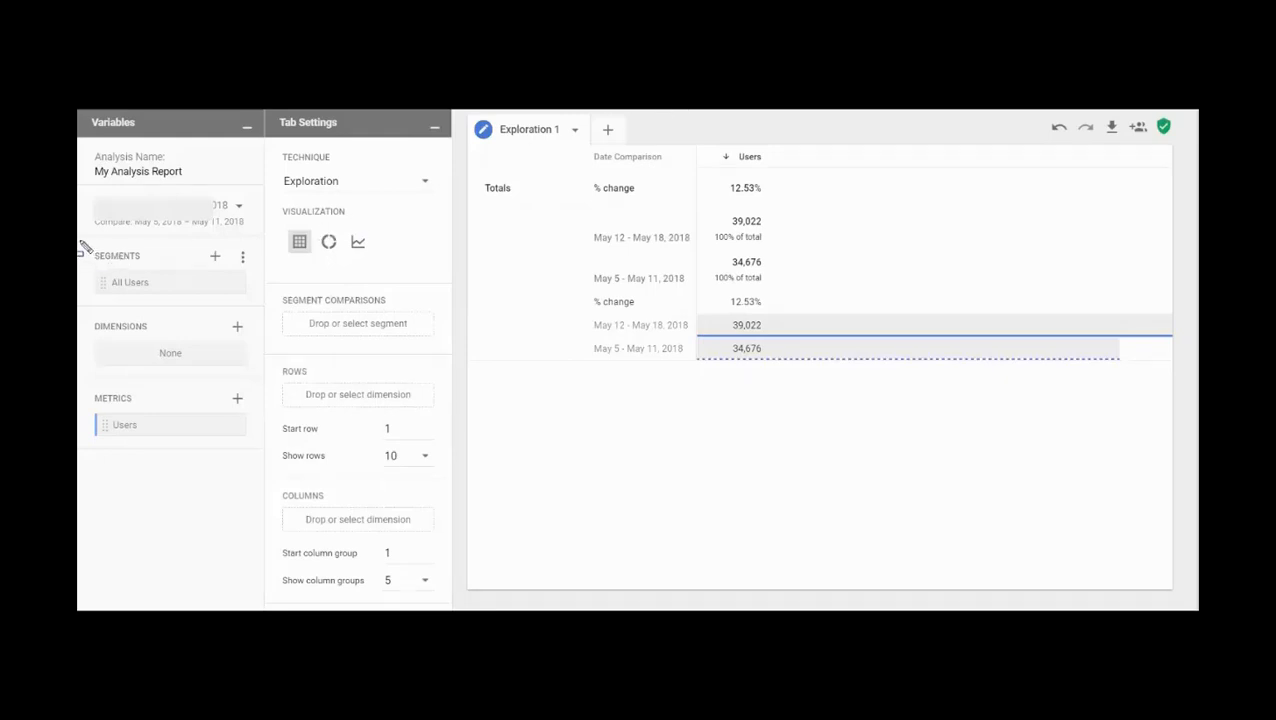
drag(80, 240, 262, 308)
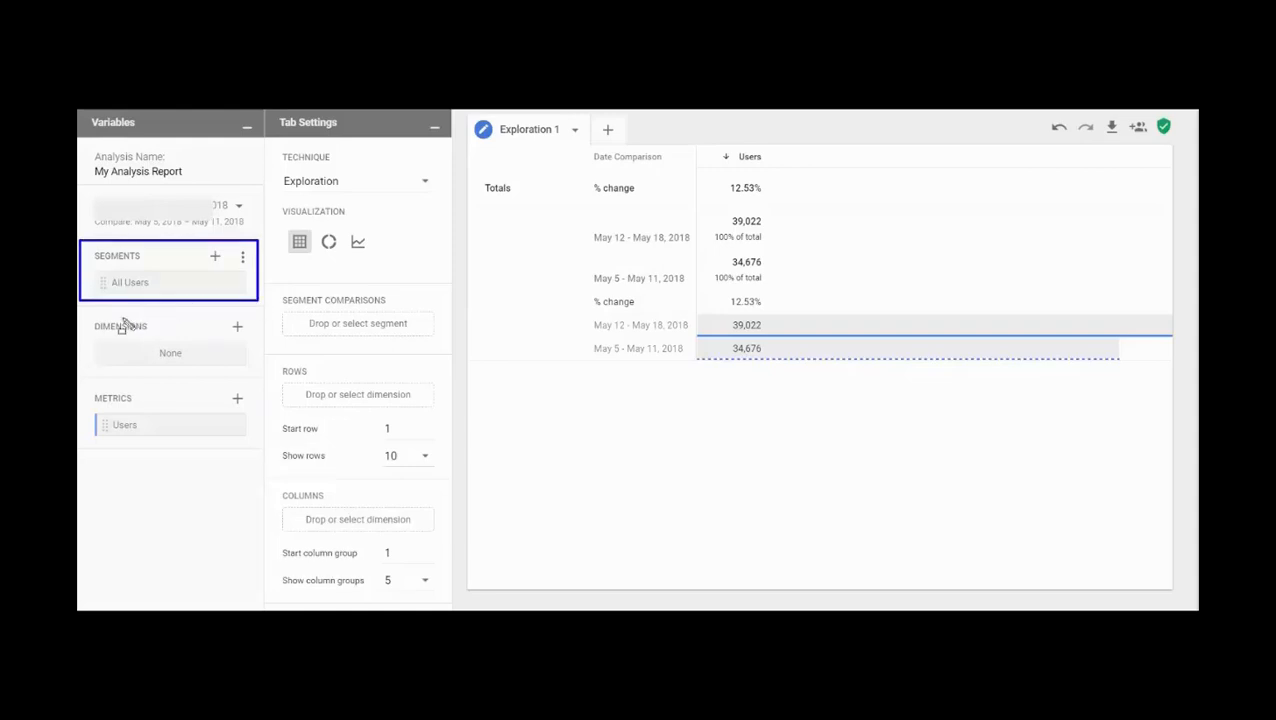
drag(82, 313, 256, 379)
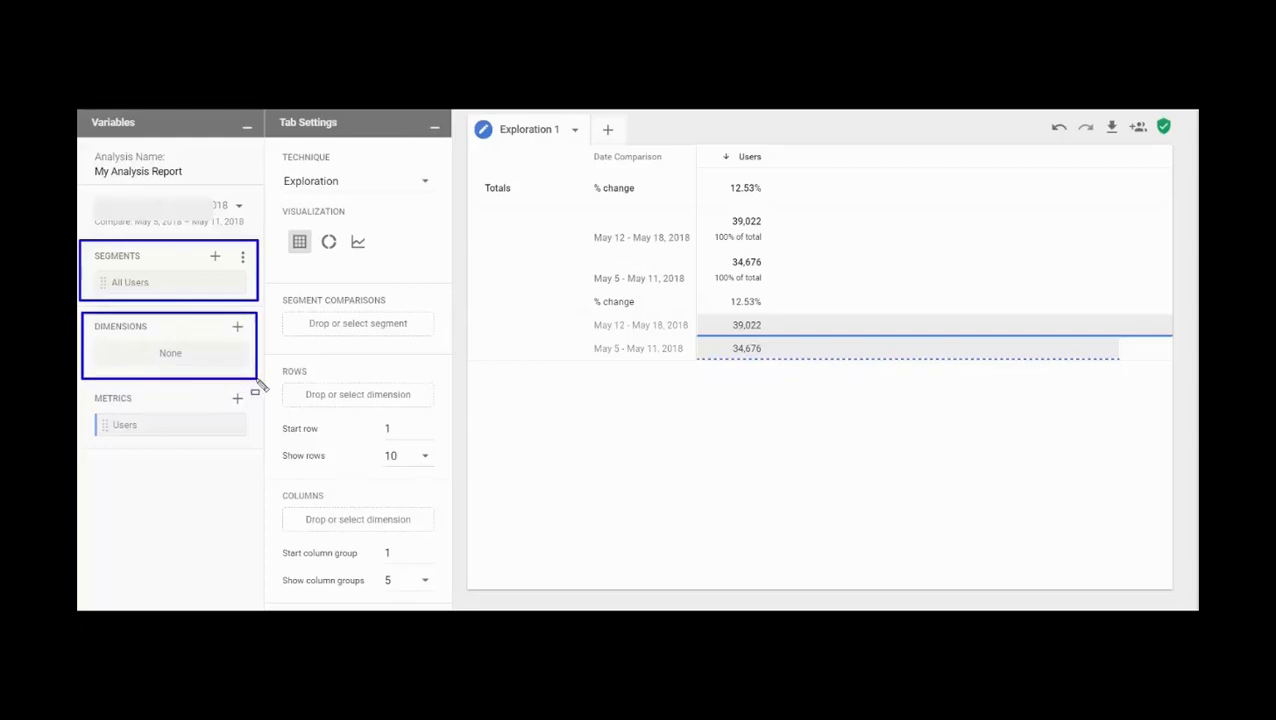
drag(82, 392, 260, 458)
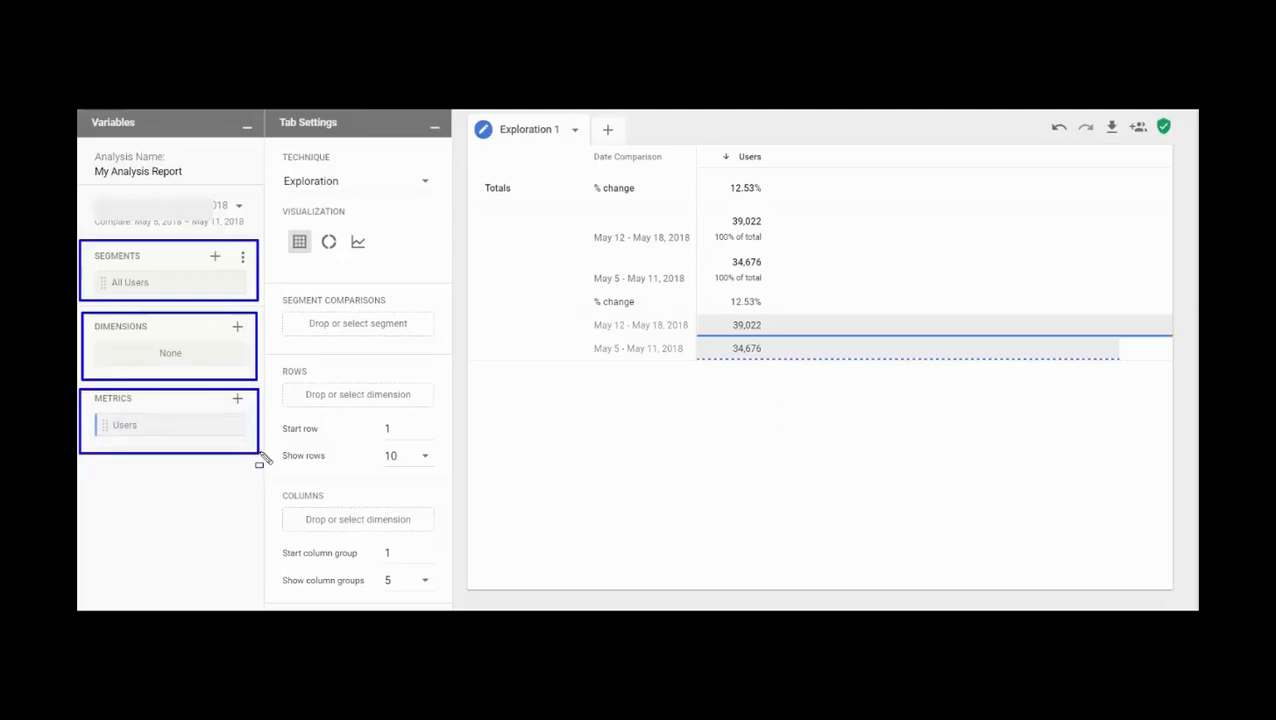
key(Escape)
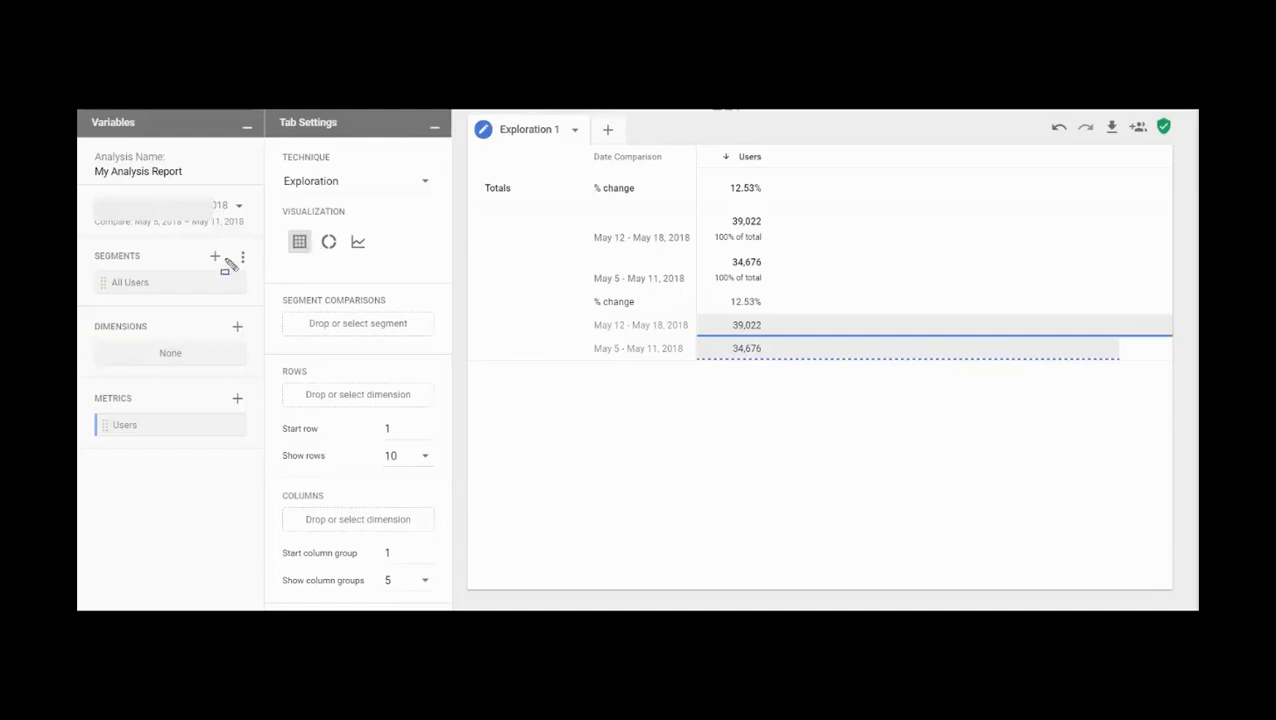
drag(197, 245, 228, 270)
drag(221, 315, 252, 341)
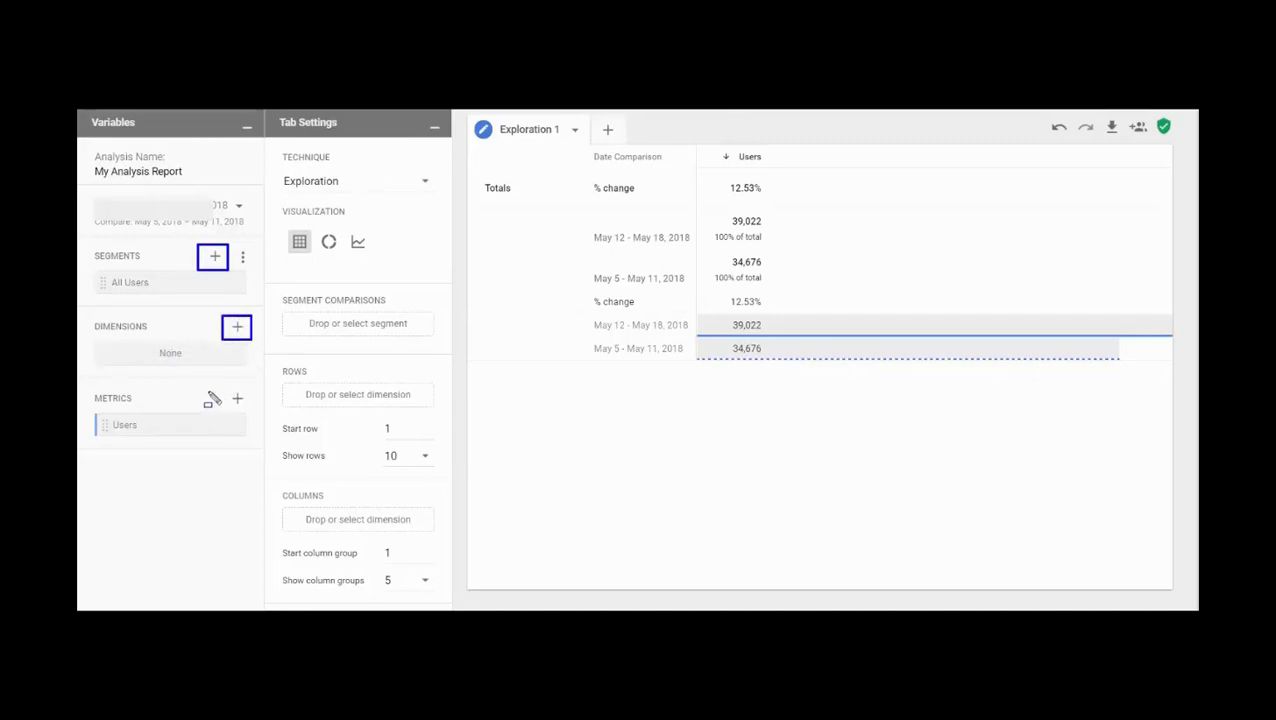
drag(221, 391, 253, 409)
key(Escape)
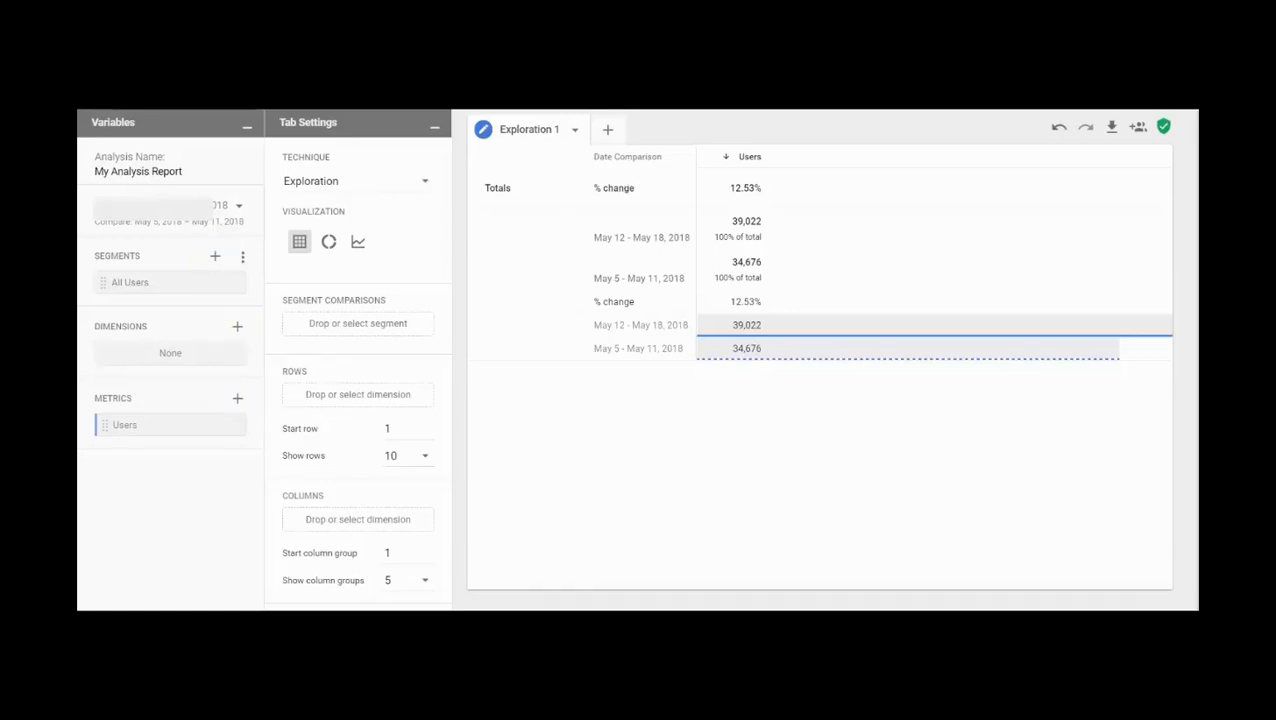
Step: Open the list of segments to import and examine its All, System, Custom, Shared, Starred and Selected categories
click(216, 258)
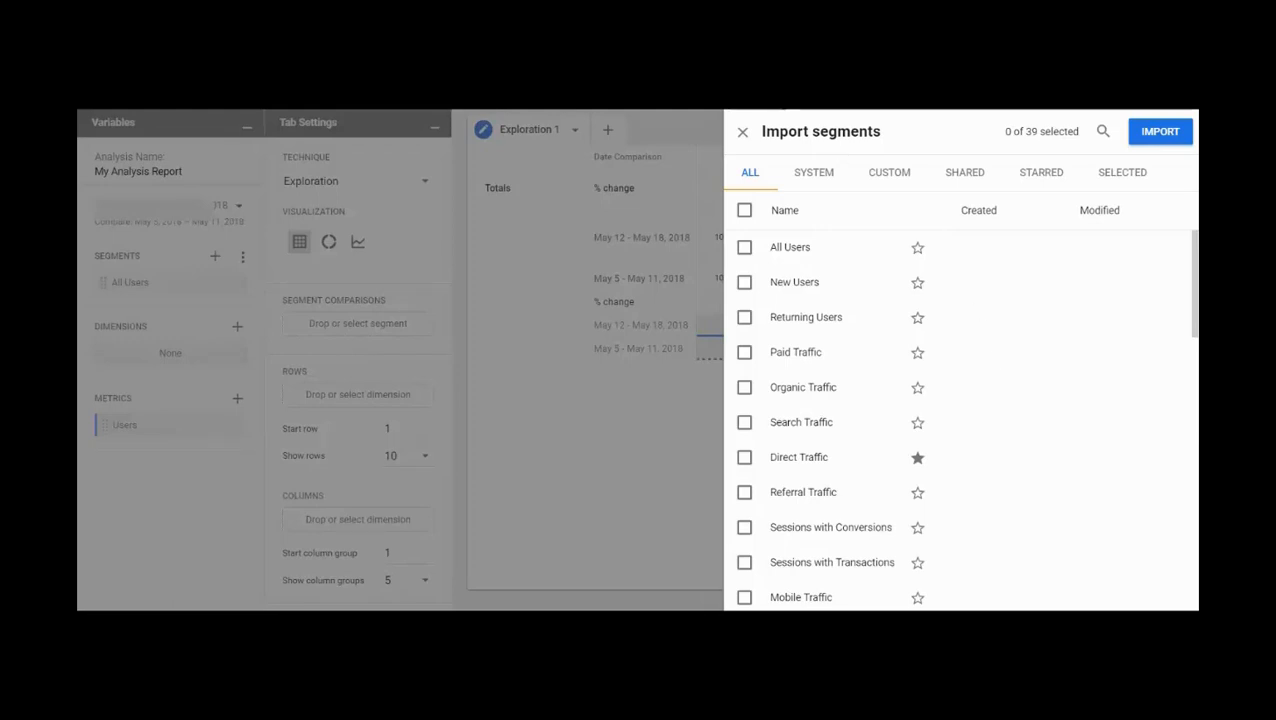
drag(730, 163, 772, 186)
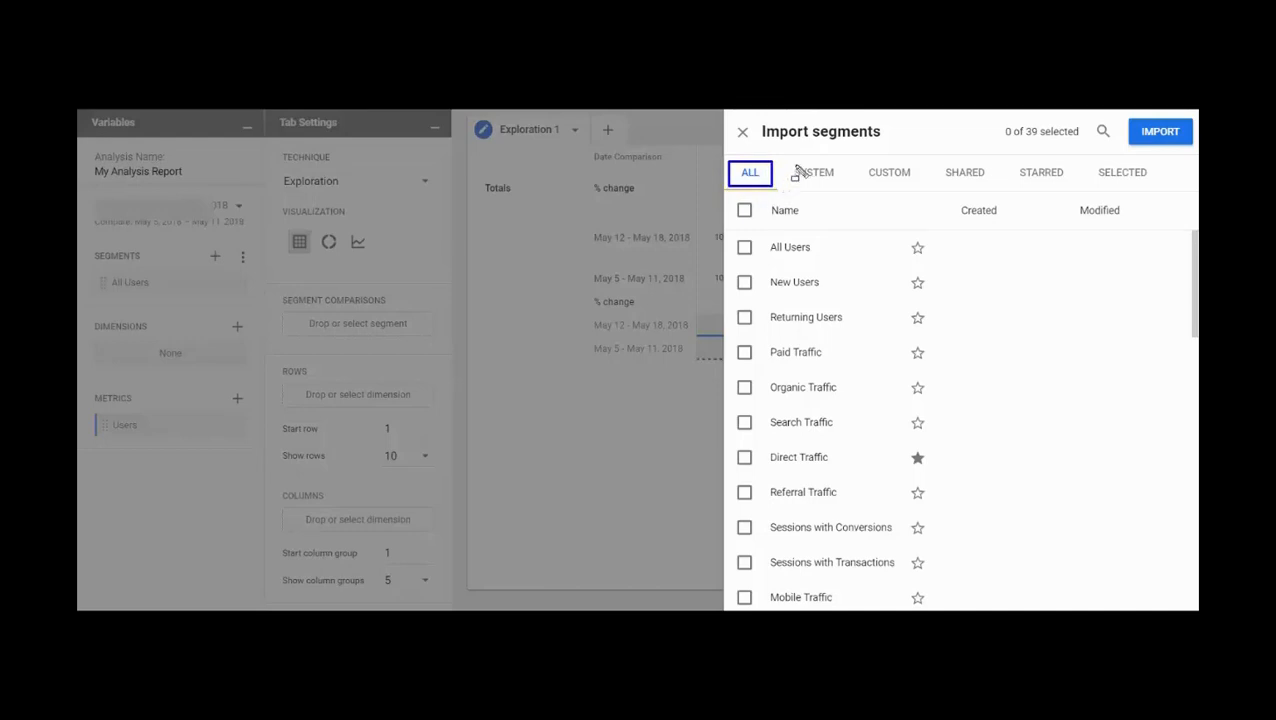
drag(786, 162, 848, 191)
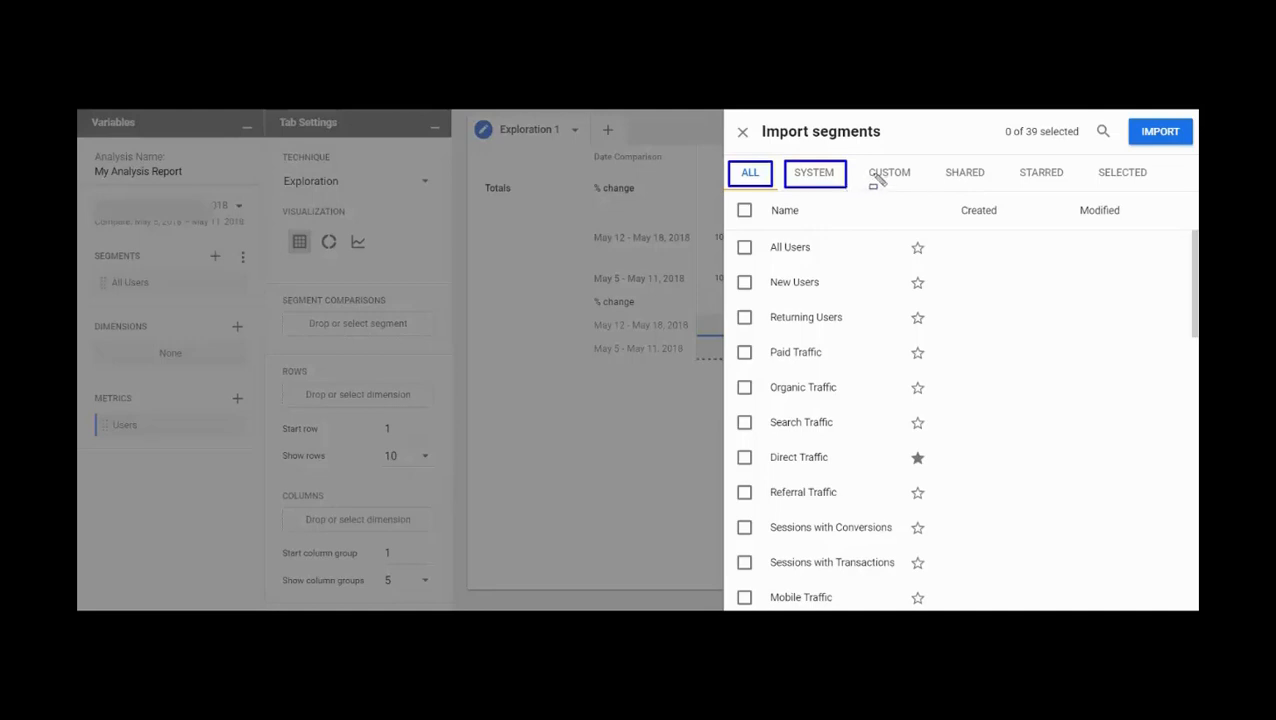
drag(861, 161, 919, 196)
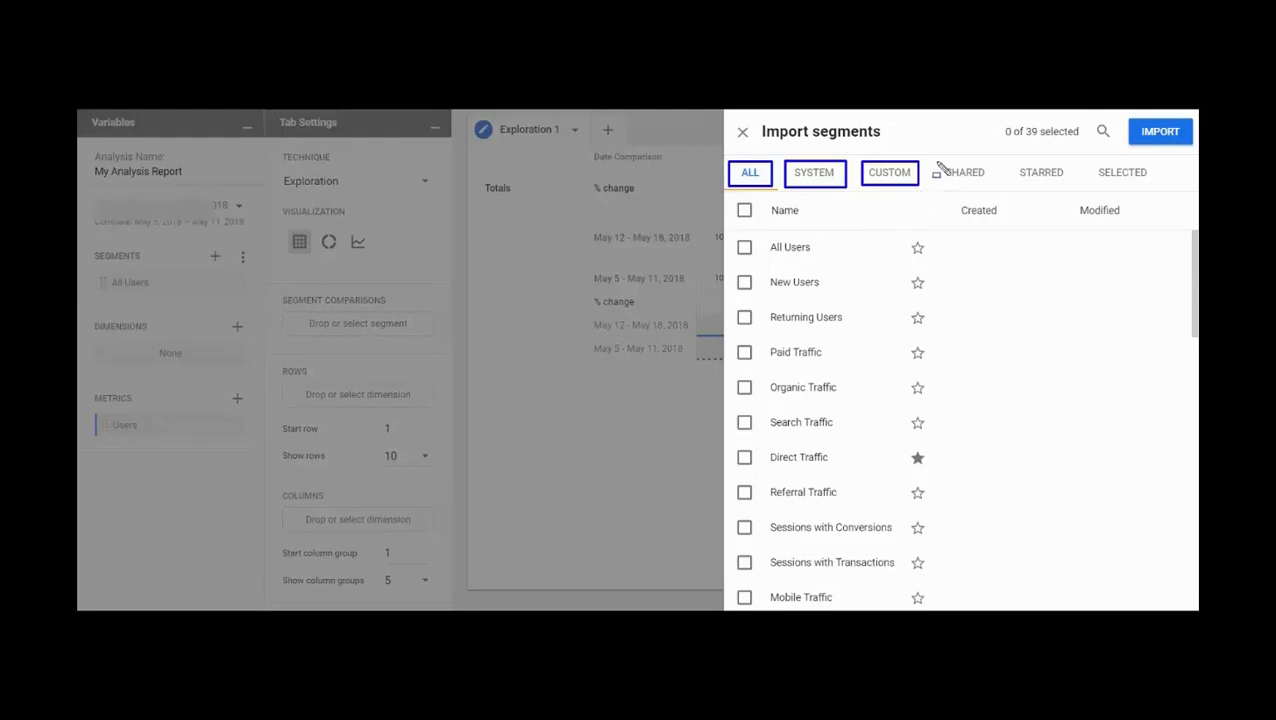
mouse_move(937, 162)
mouse_down()
mouse_move(947, 180)
mouse_move(994, 190)
mouse_up()
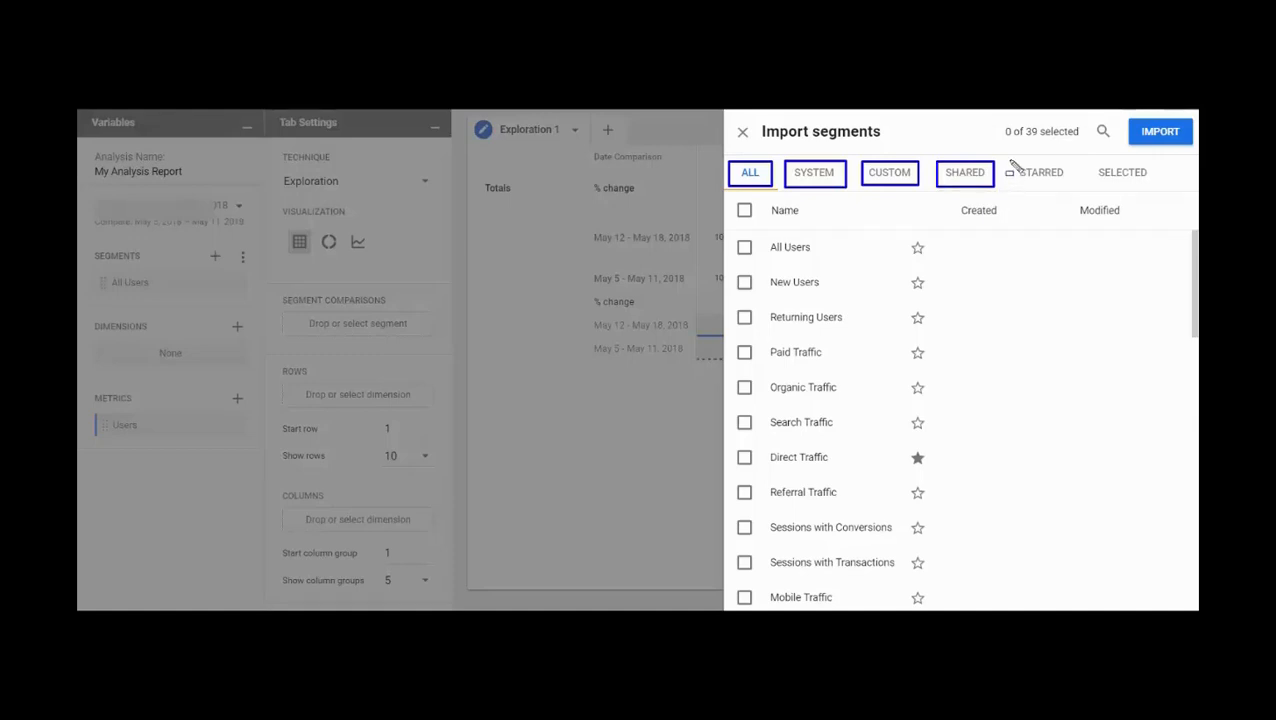
mouse_move(1010, 160)
mouse_down()
mouse_move(1025, 199)
mouse_move(1078, 199)
mouse_move(1073, 187)
mouse_up()
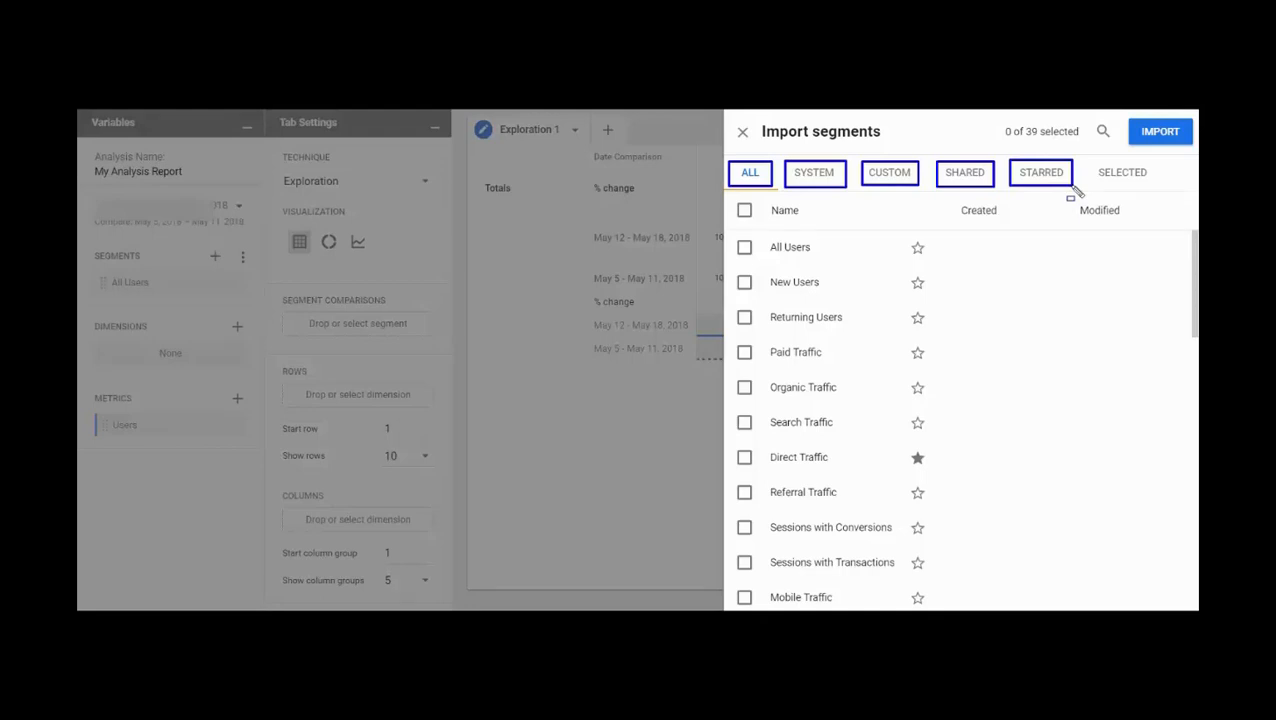
drag(1089, 160, 1154, 191)
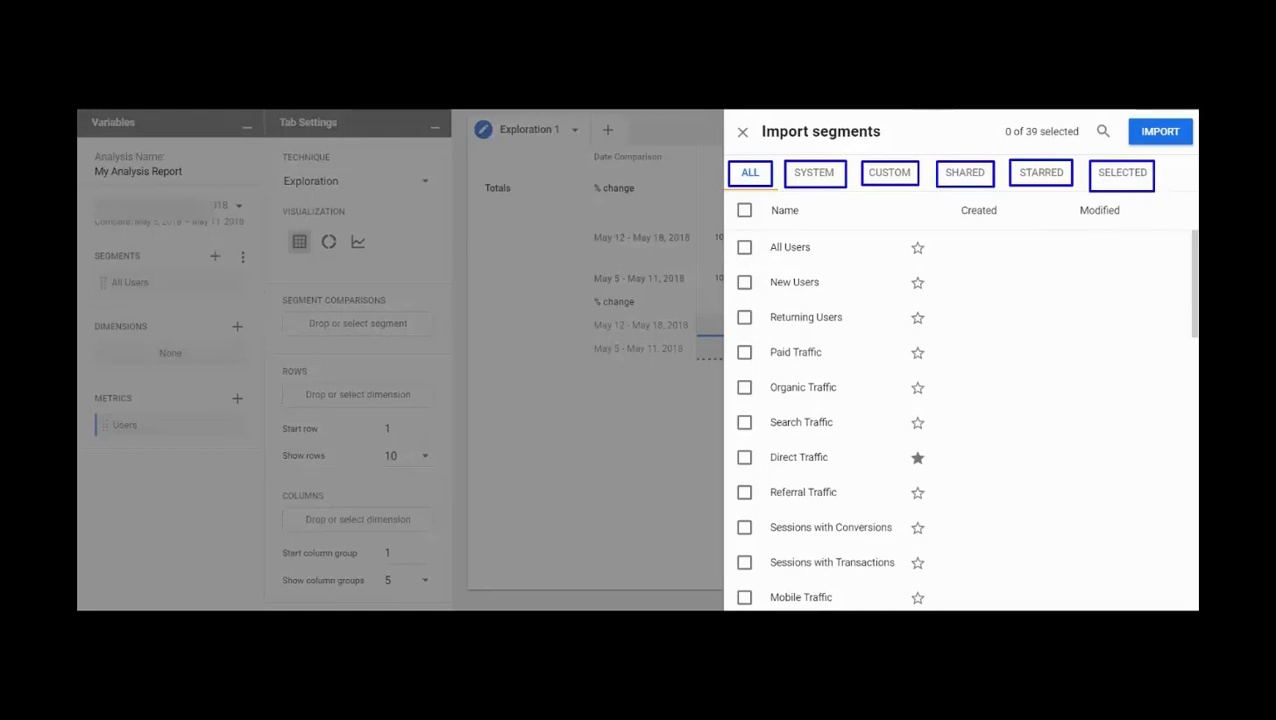
key(Escape)
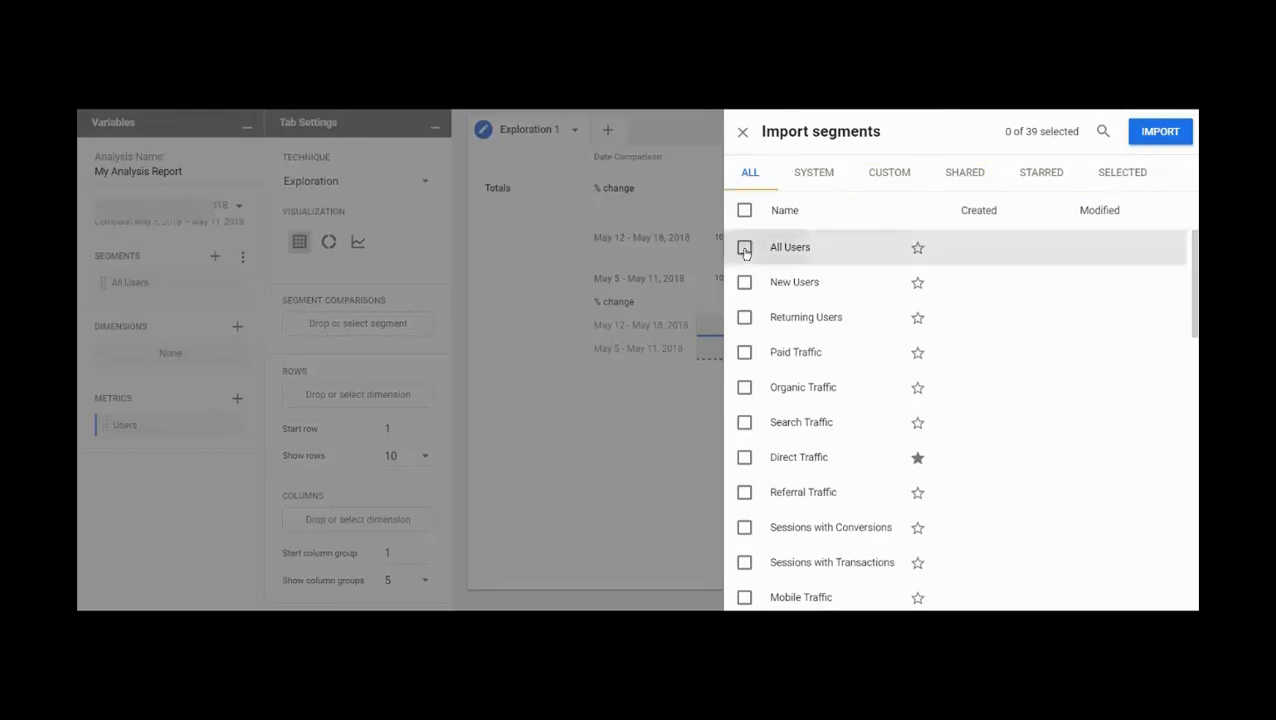
Step: Select the All Users, New Users and Returning Users segments, review the selected ones, and close the list without importing
click(744, 248)
click(744, 283)
click(745, 318)
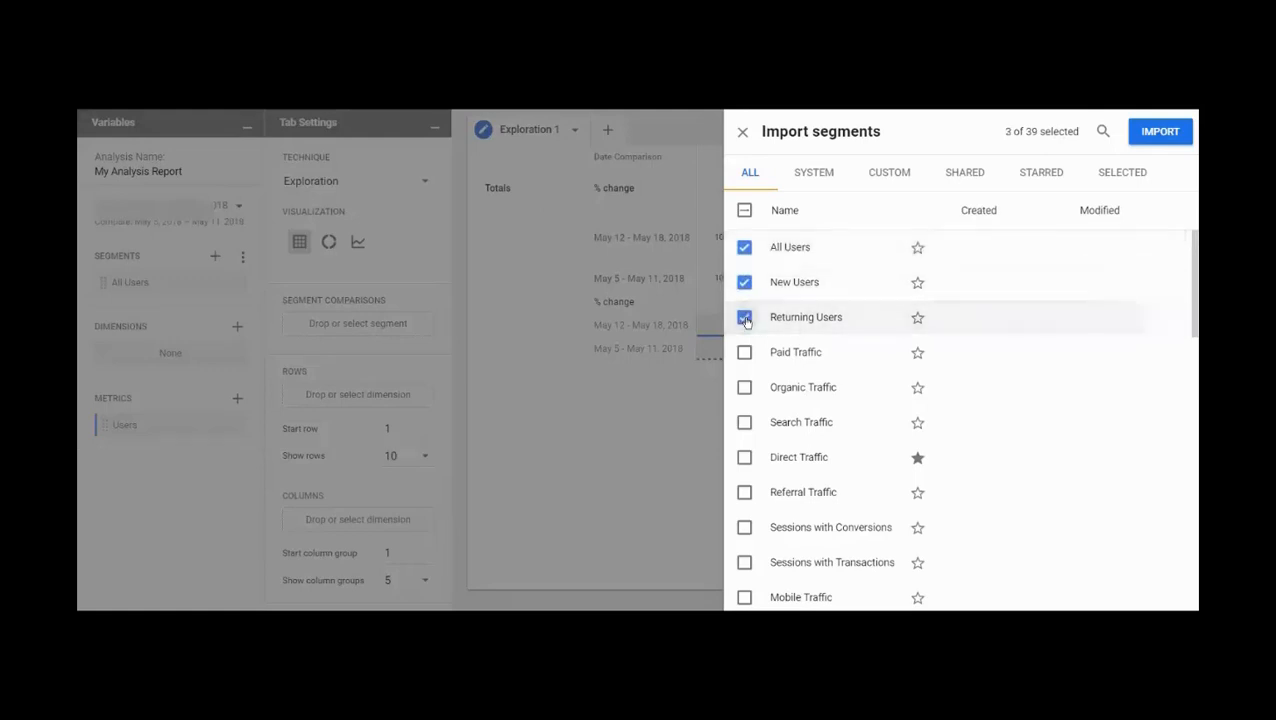
click(1124, 174)
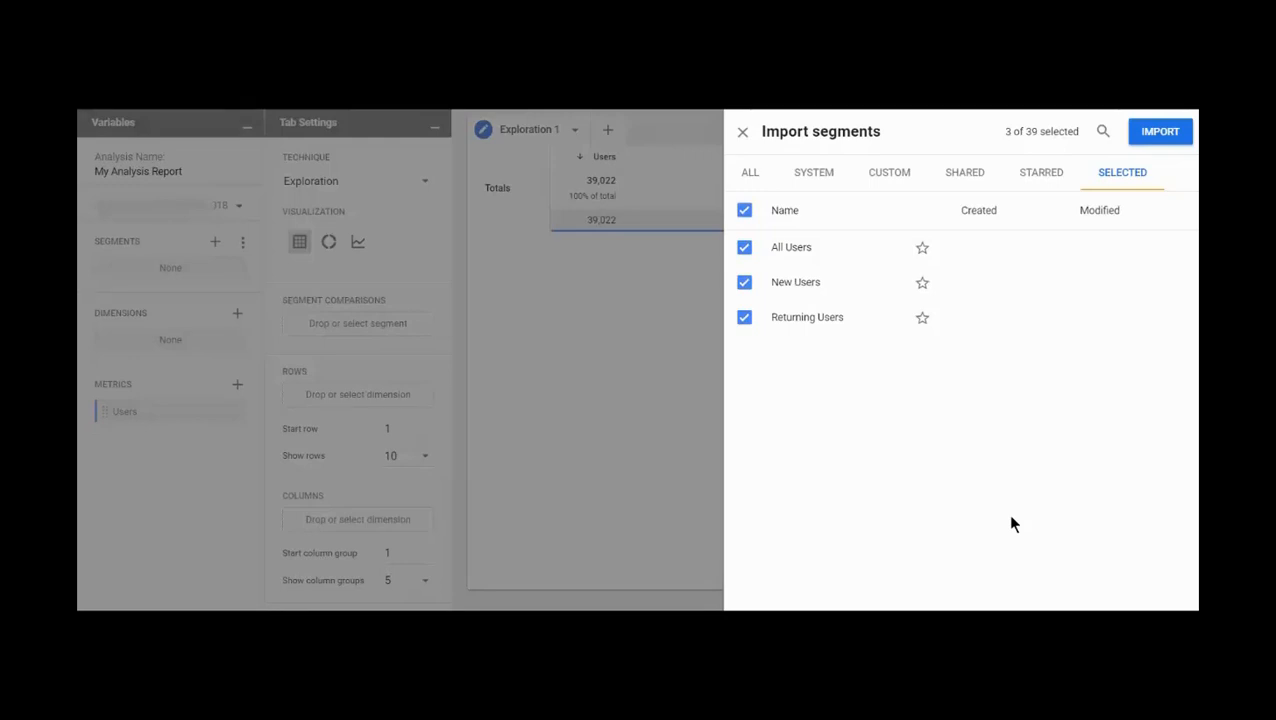
click(743, 132)
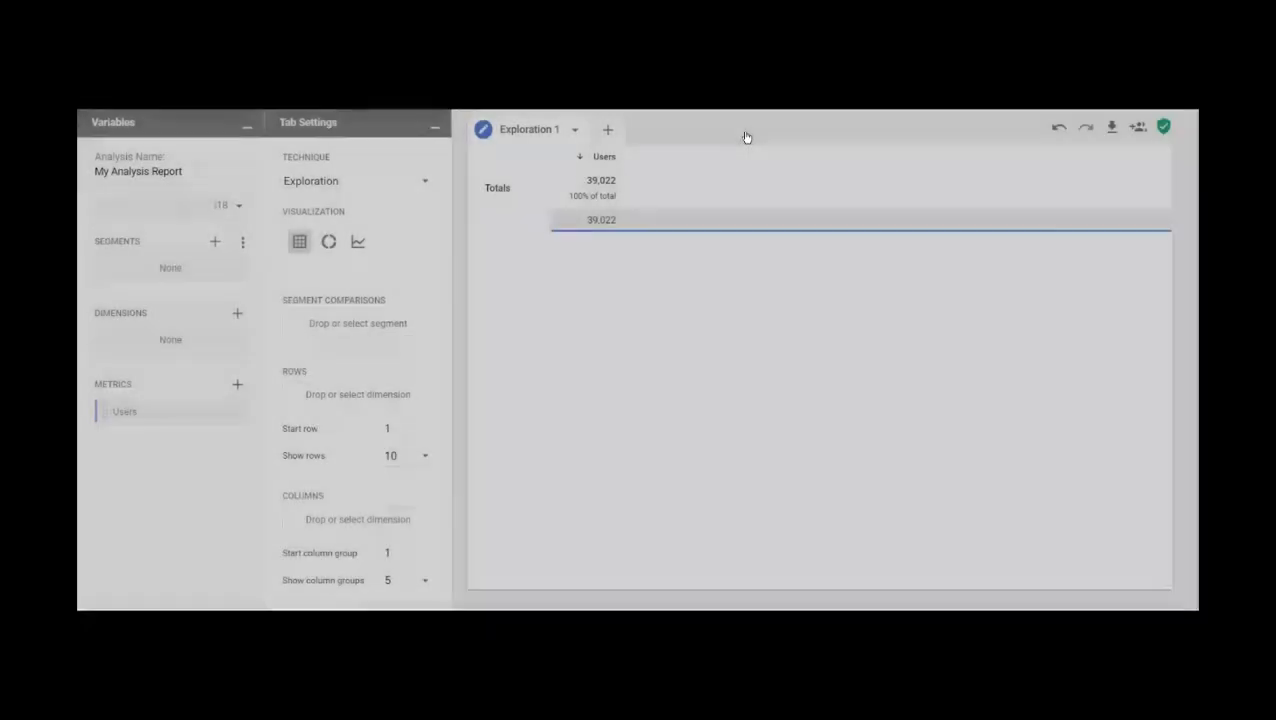
Step: Add the Country and Gender dimensions to the analysis variables
click(237, 314)
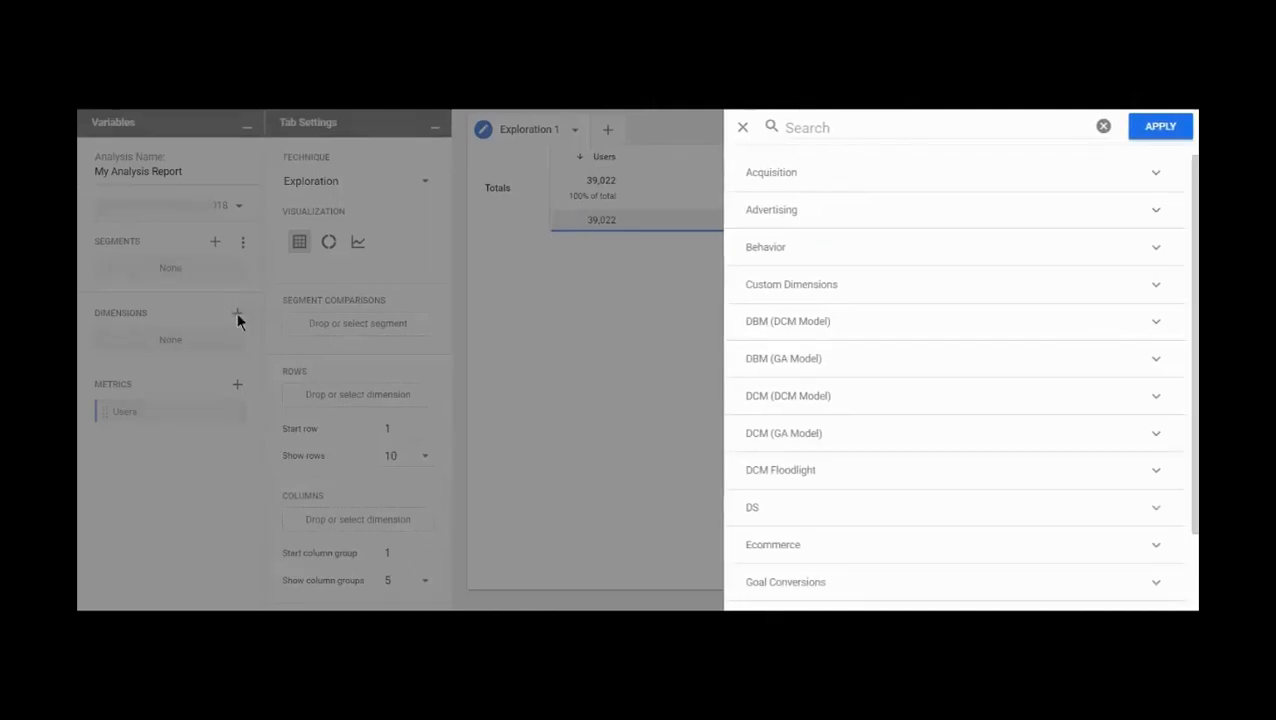
click(914, 125)
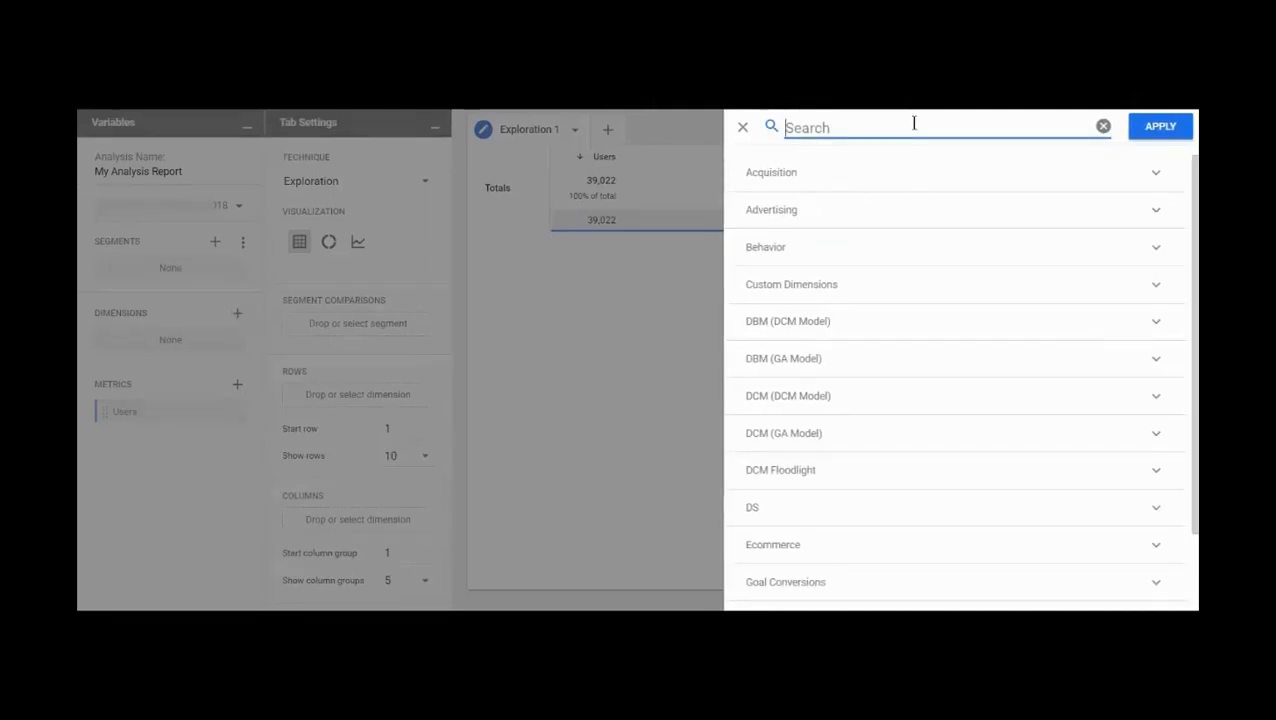
text(country)
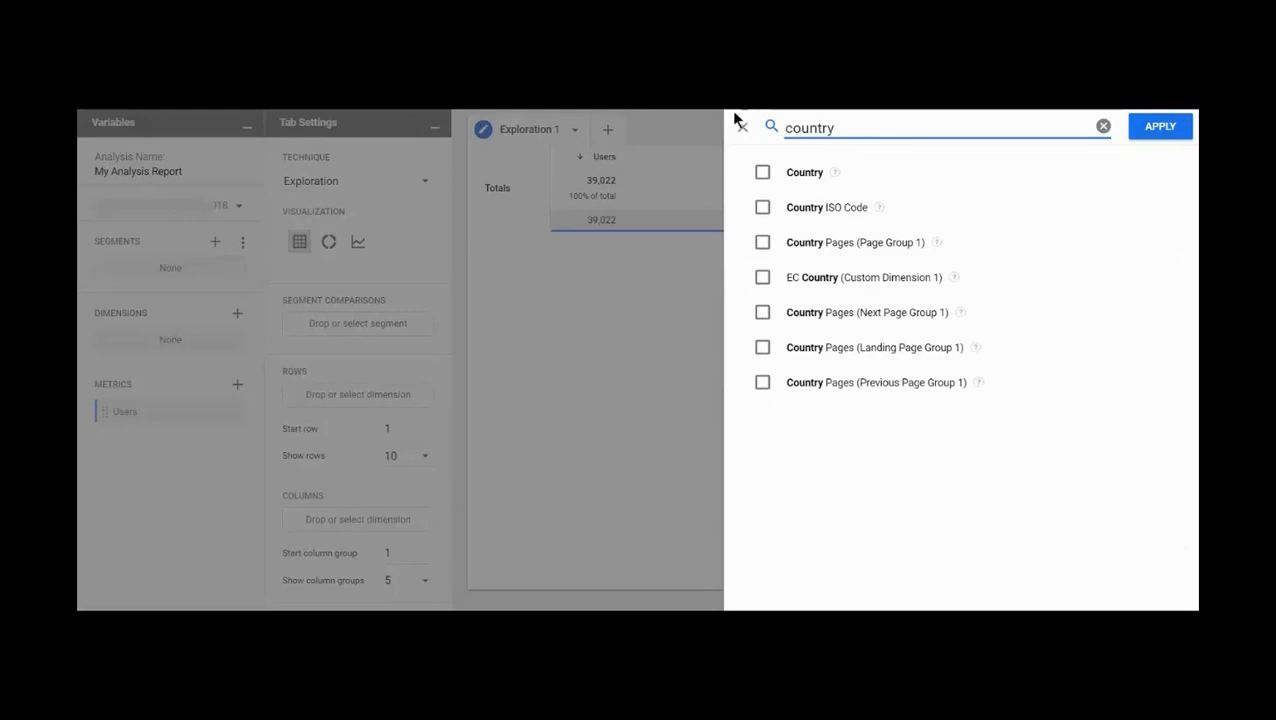
click(762, 172)
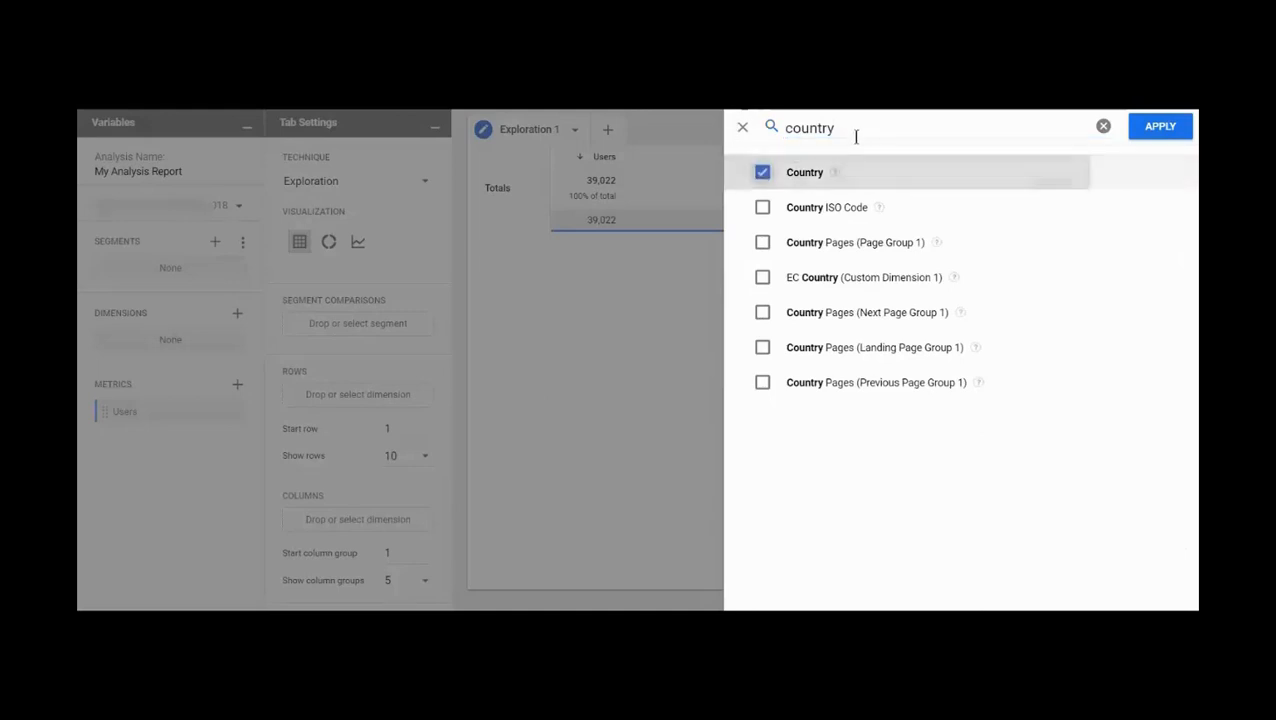
click(869, 127)
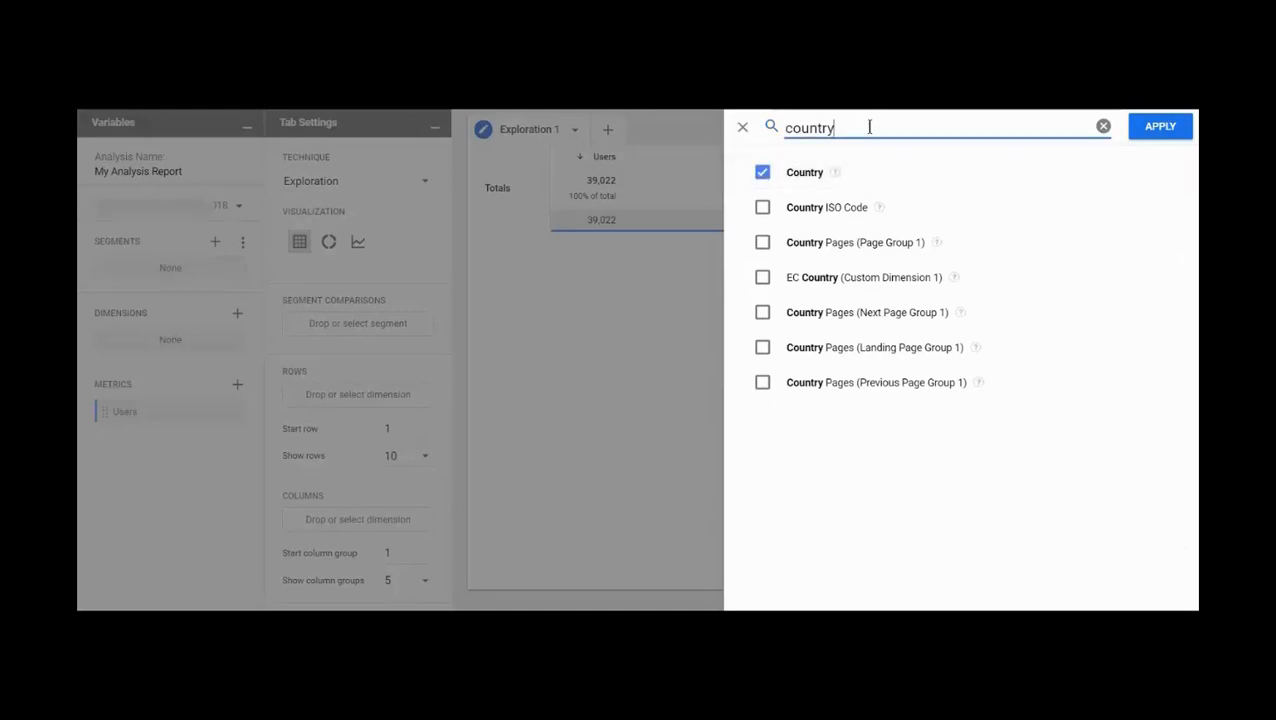
double_click(869, 127)
text(gender)
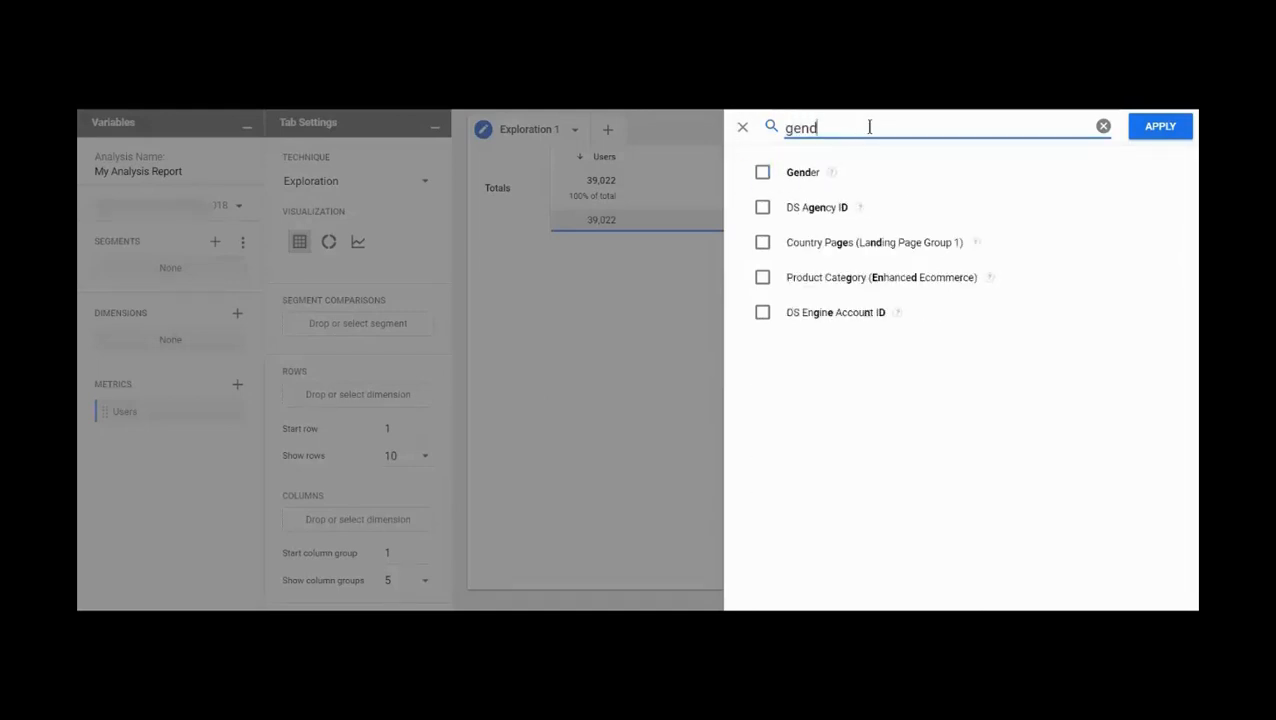
click(768, 173)
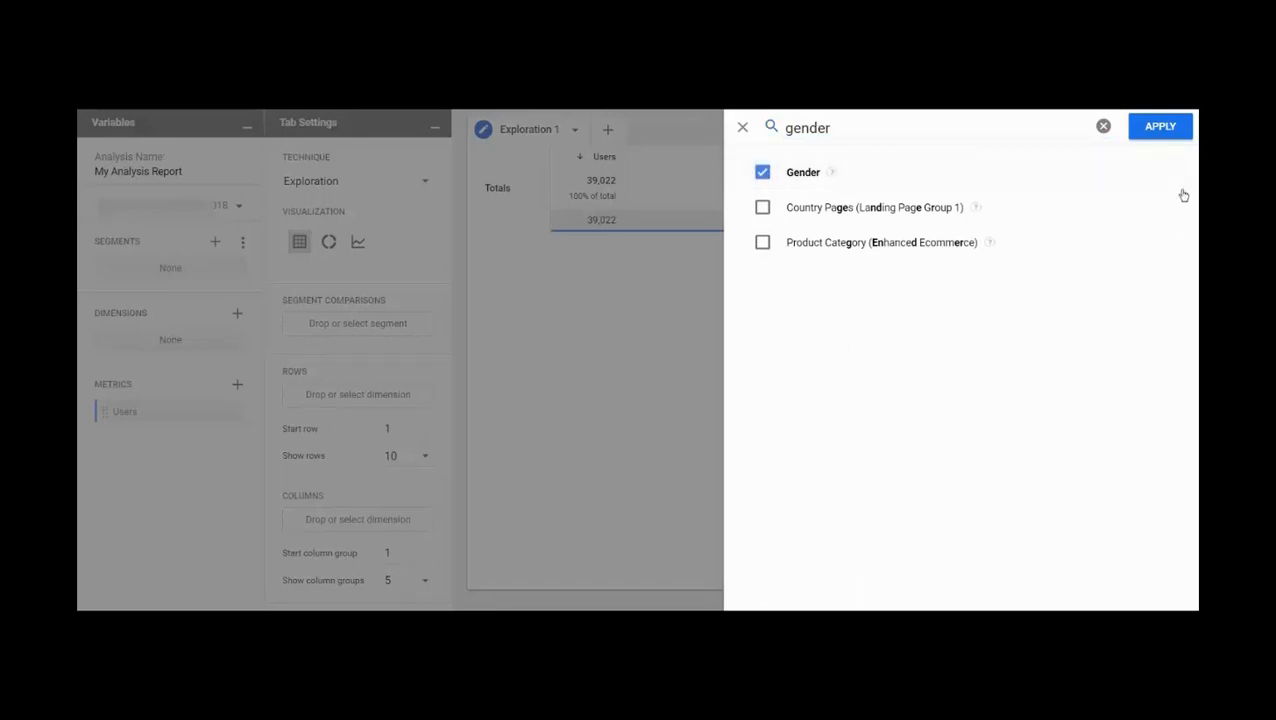
click(1168, 130)
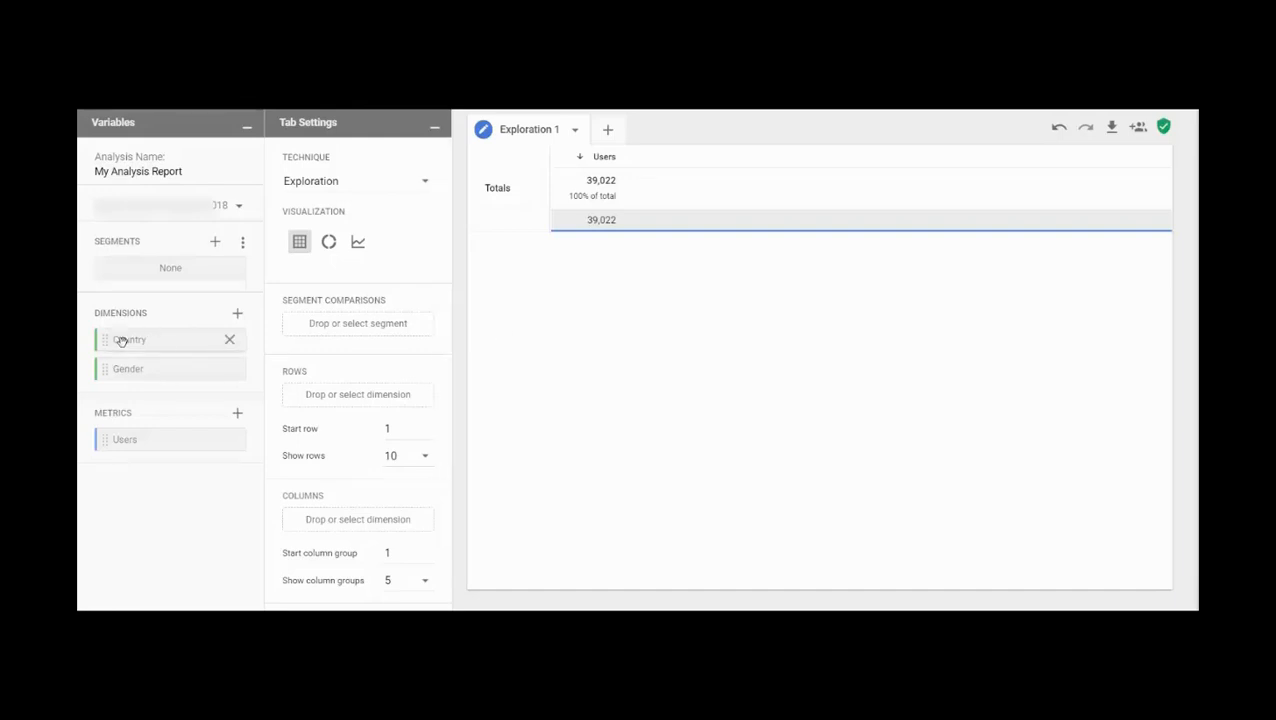
Step: Place Country and Gender as row dimensions of the exploration table, and move Gender from the rows to the columns
drag(120, 341, 305, 399)
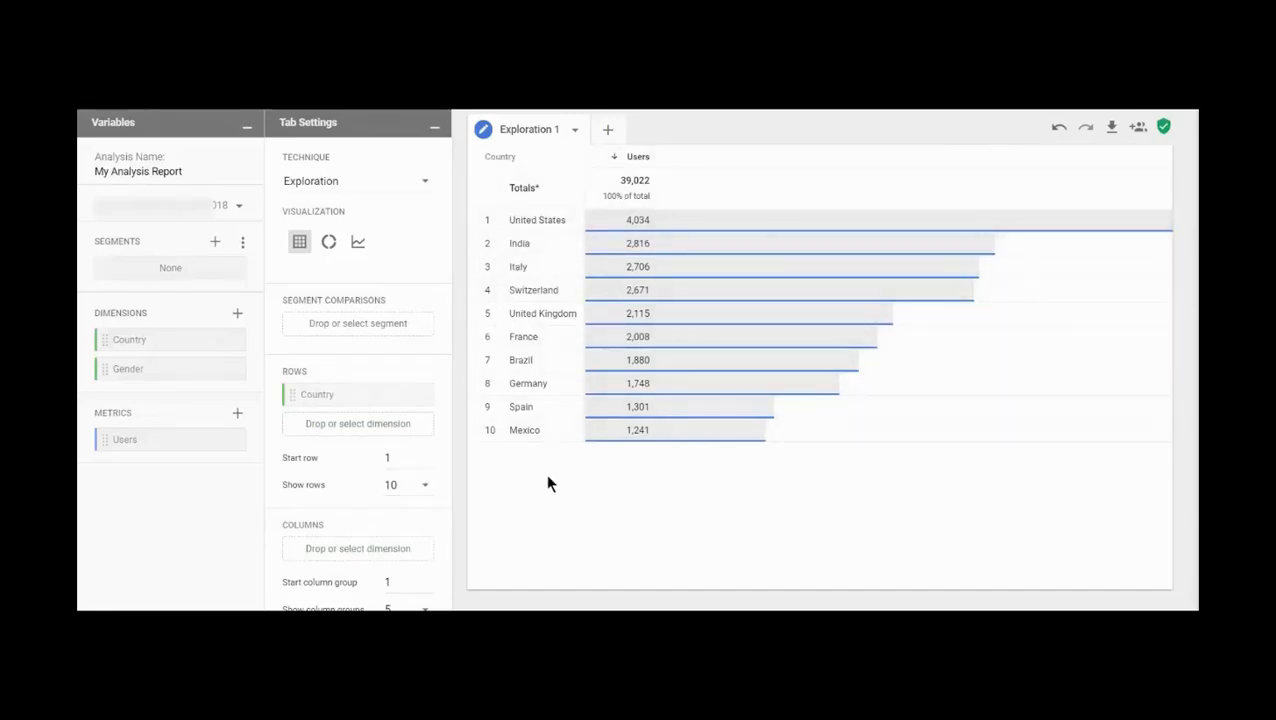
scroll(416, 238, down, 1)
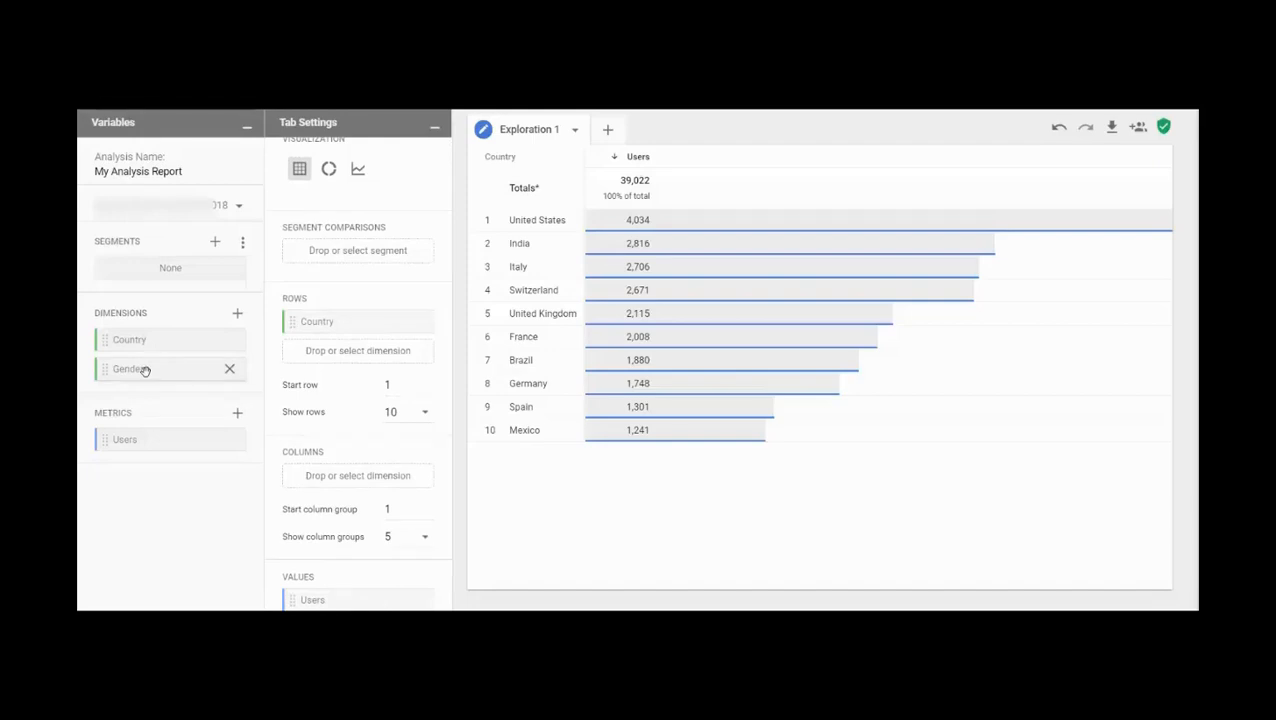
drag(145, 371, 333, 362)
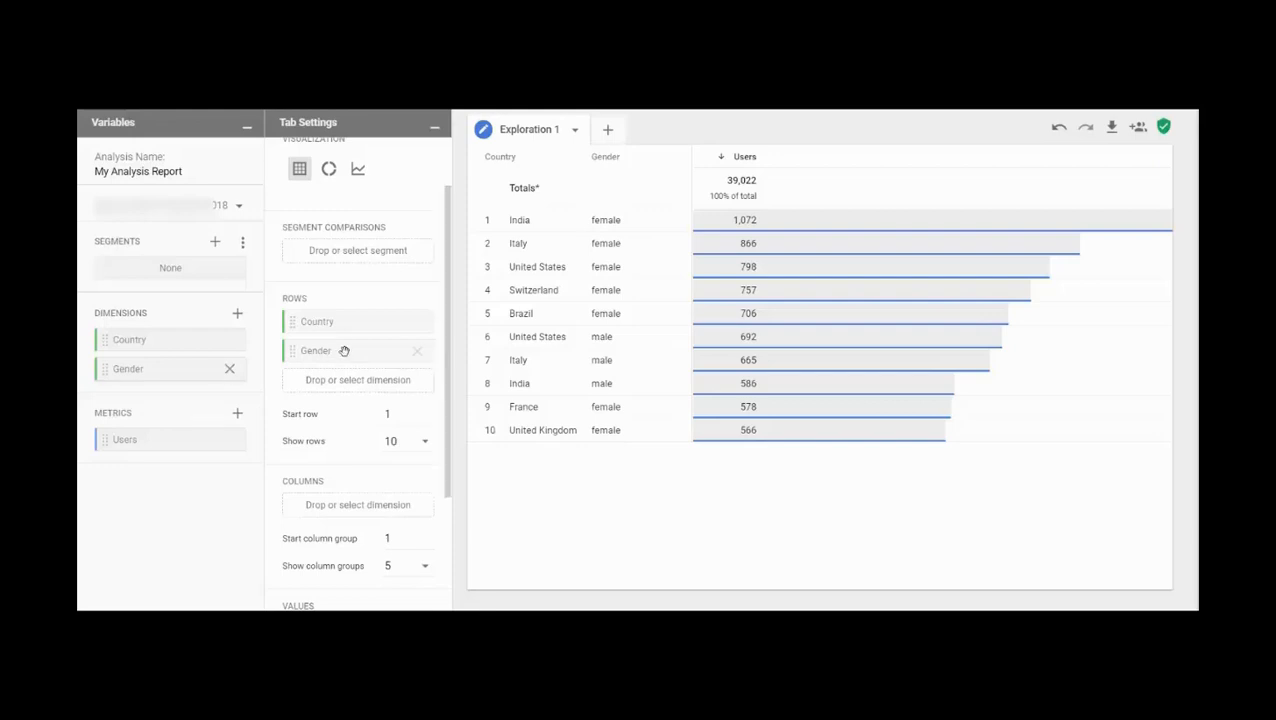
drag(344, 351, 337, 480)
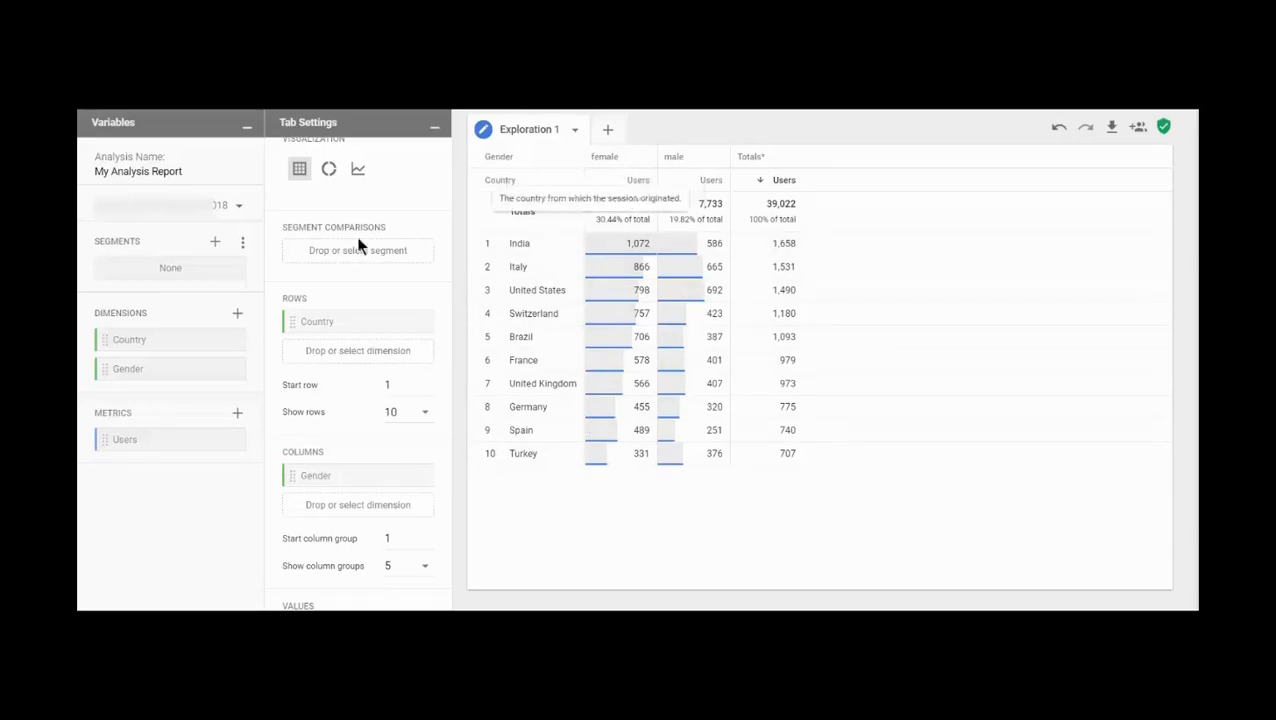
Step: Add the Sessions, Pageviews and Bounce Rate metrics to the analysis variables
click(237, 416)
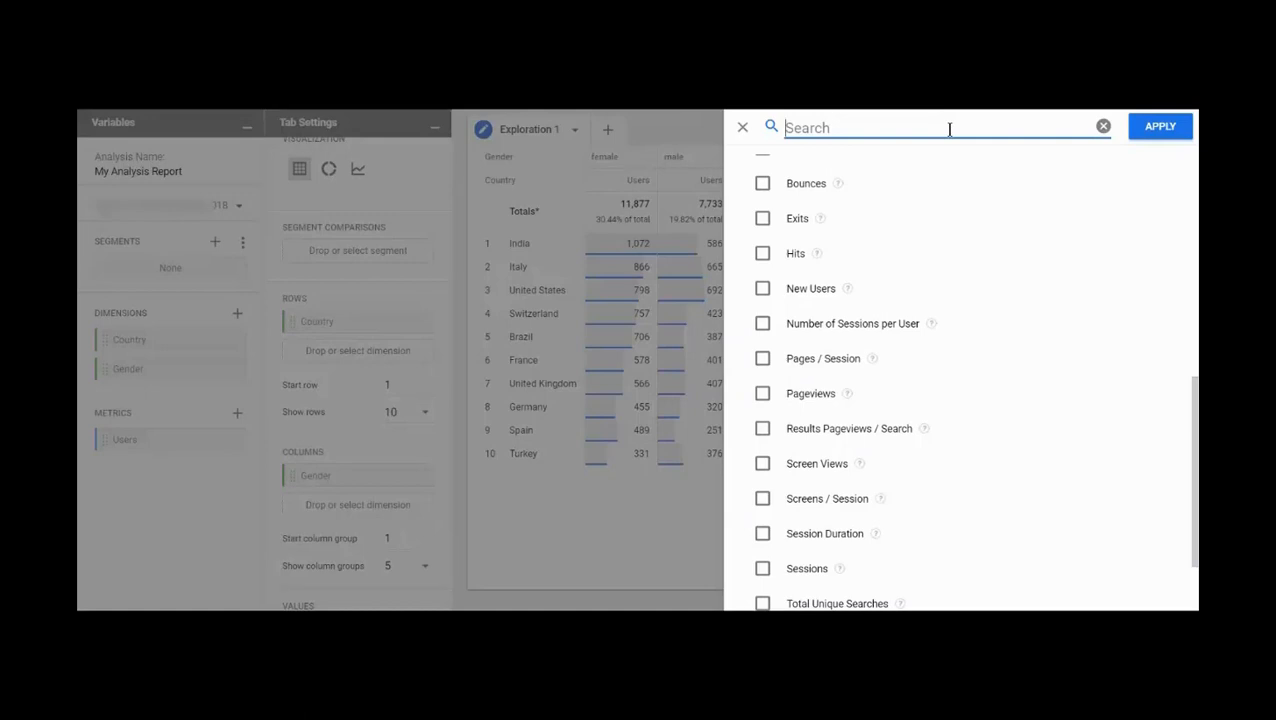
text(sessions)
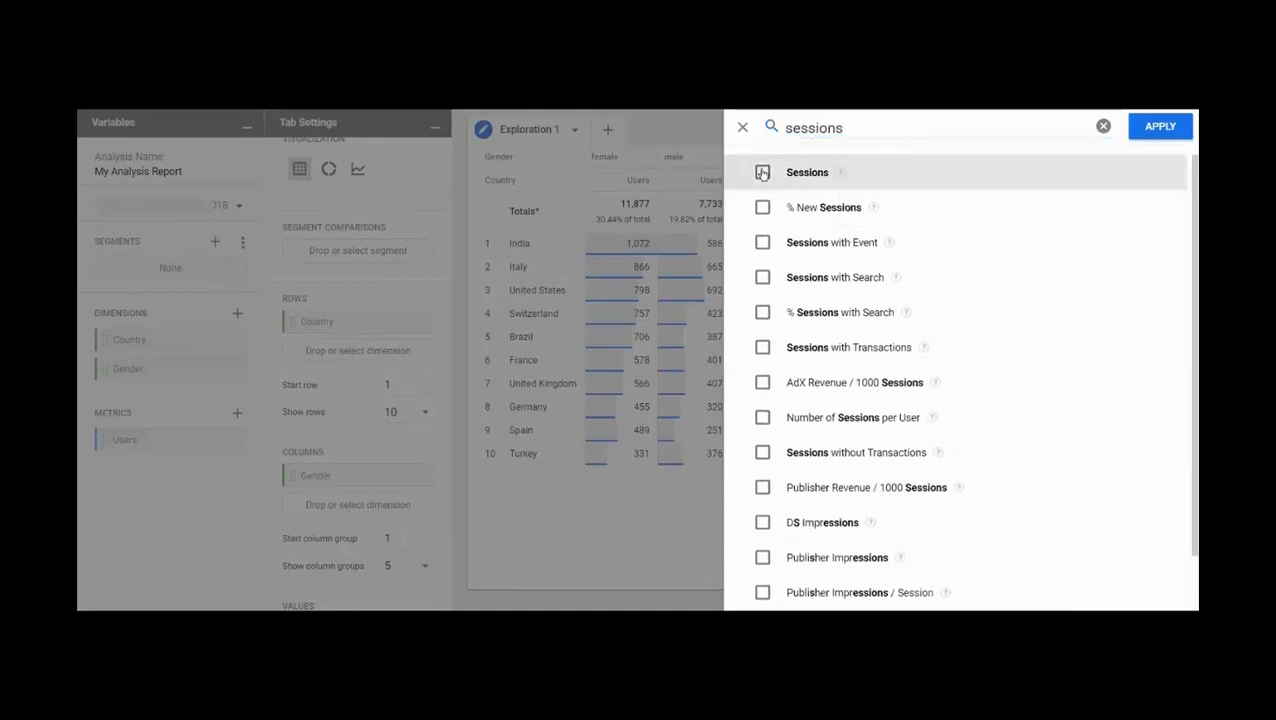
click(762, 173)
triple_click(890, 123)
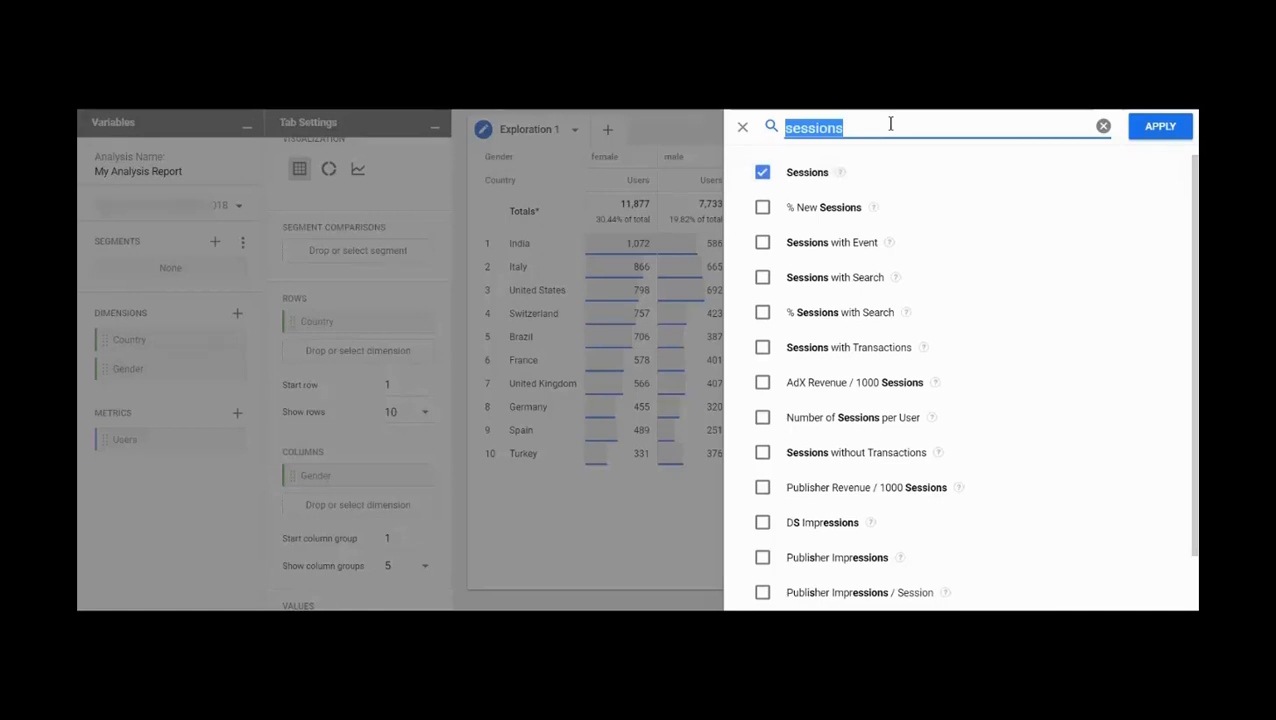
text(pagev)
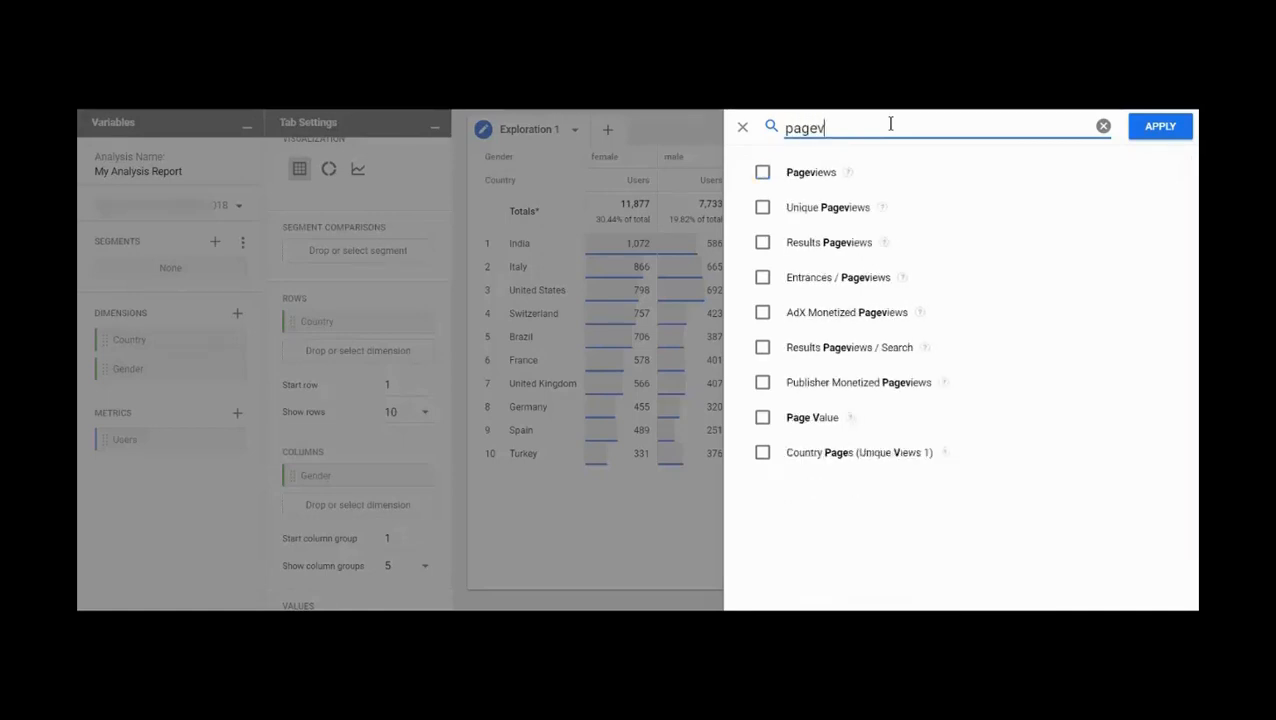
text(iews)
click(763, 173)
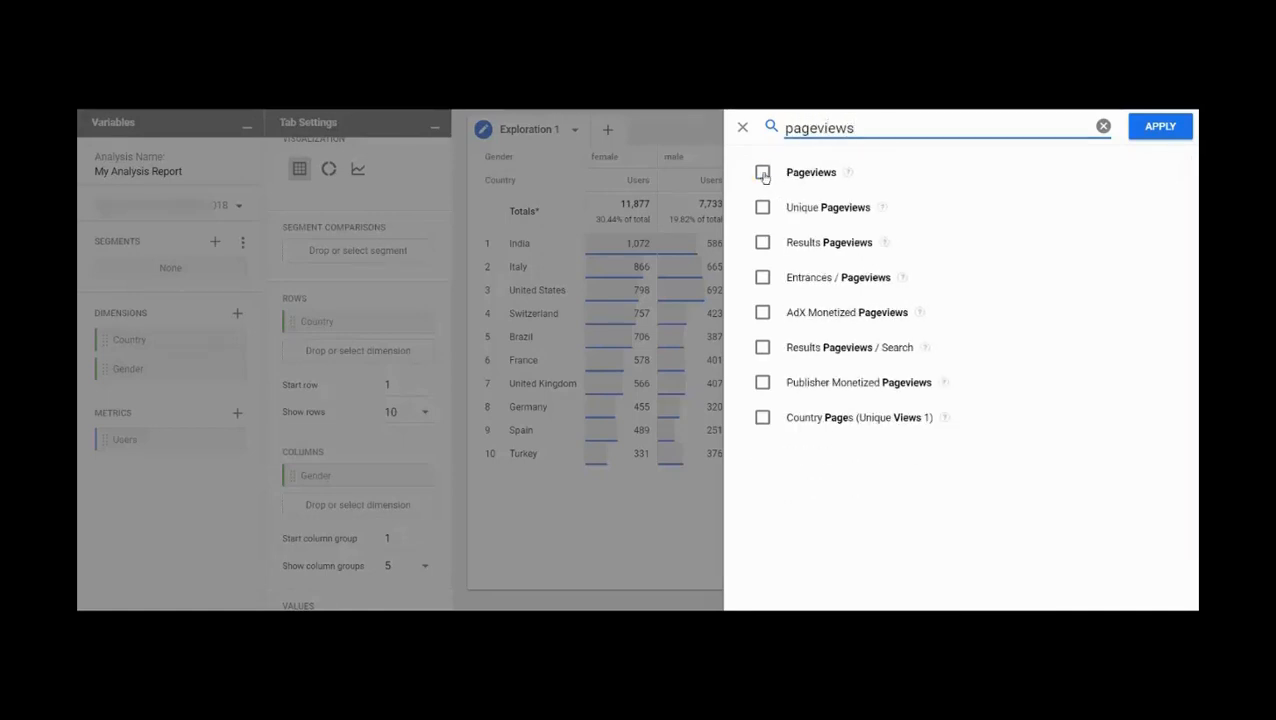
triple_click(875, 125)
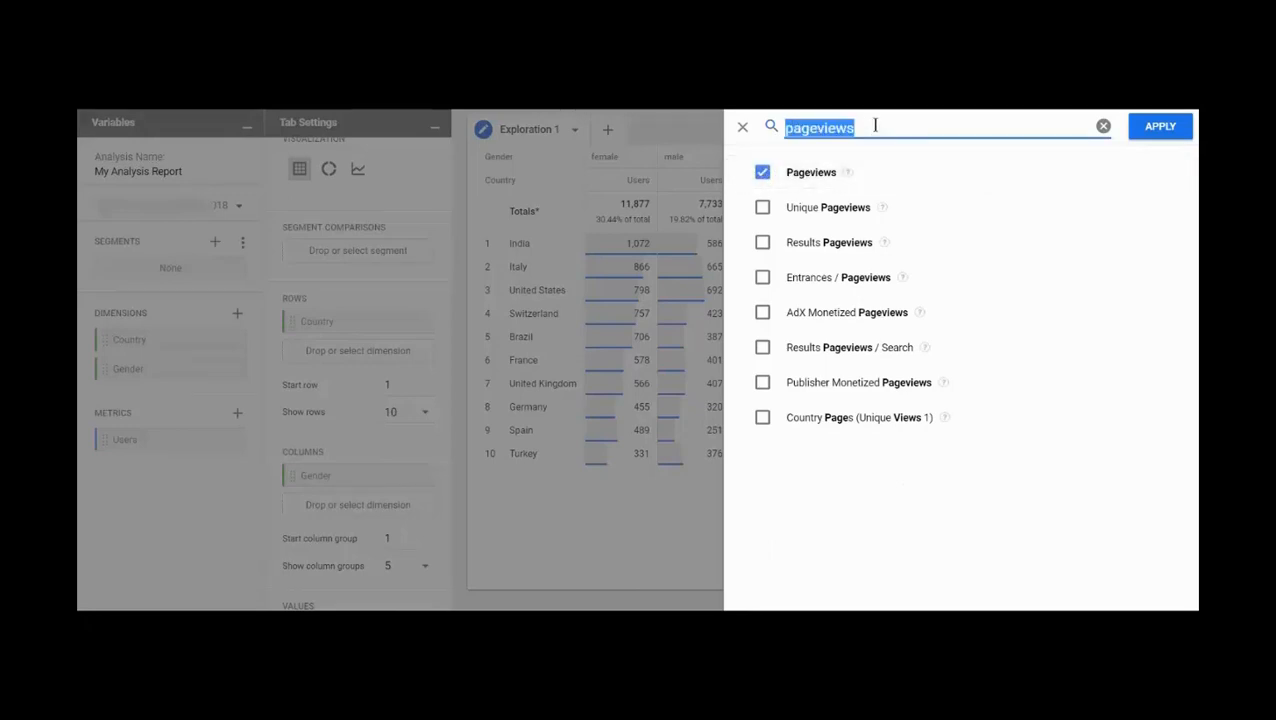
text(bounce )
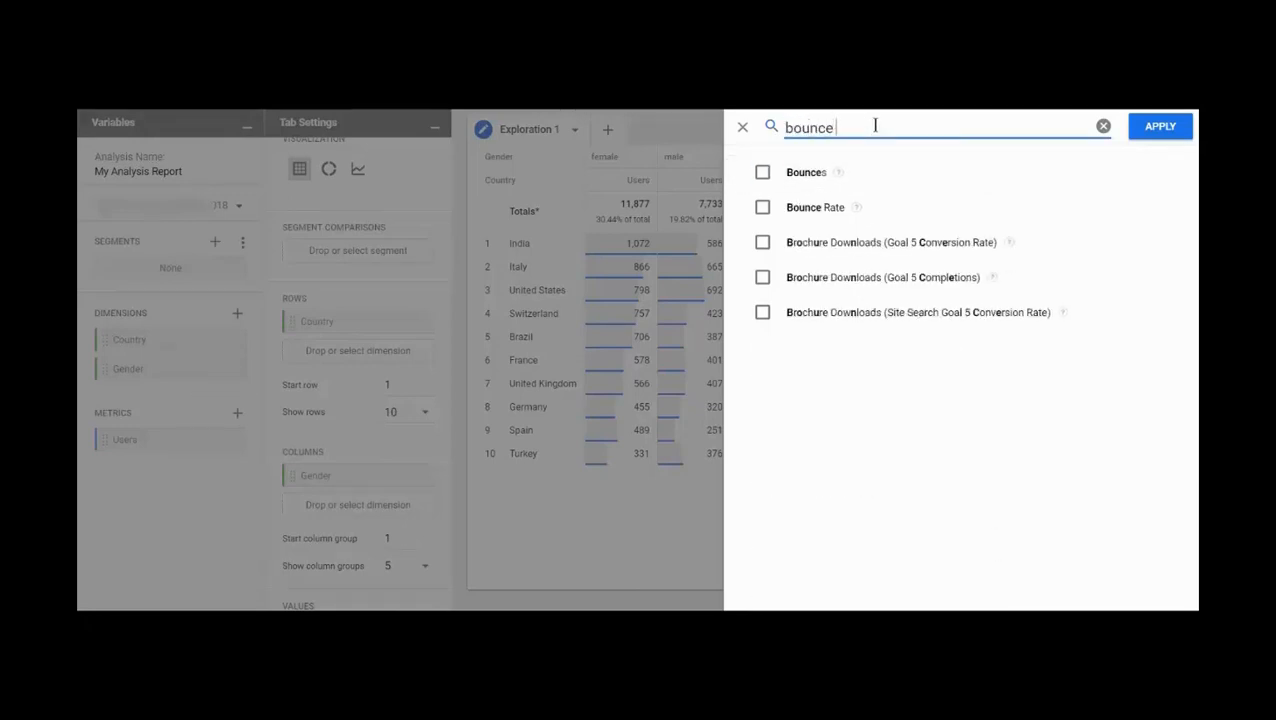
text(rate)
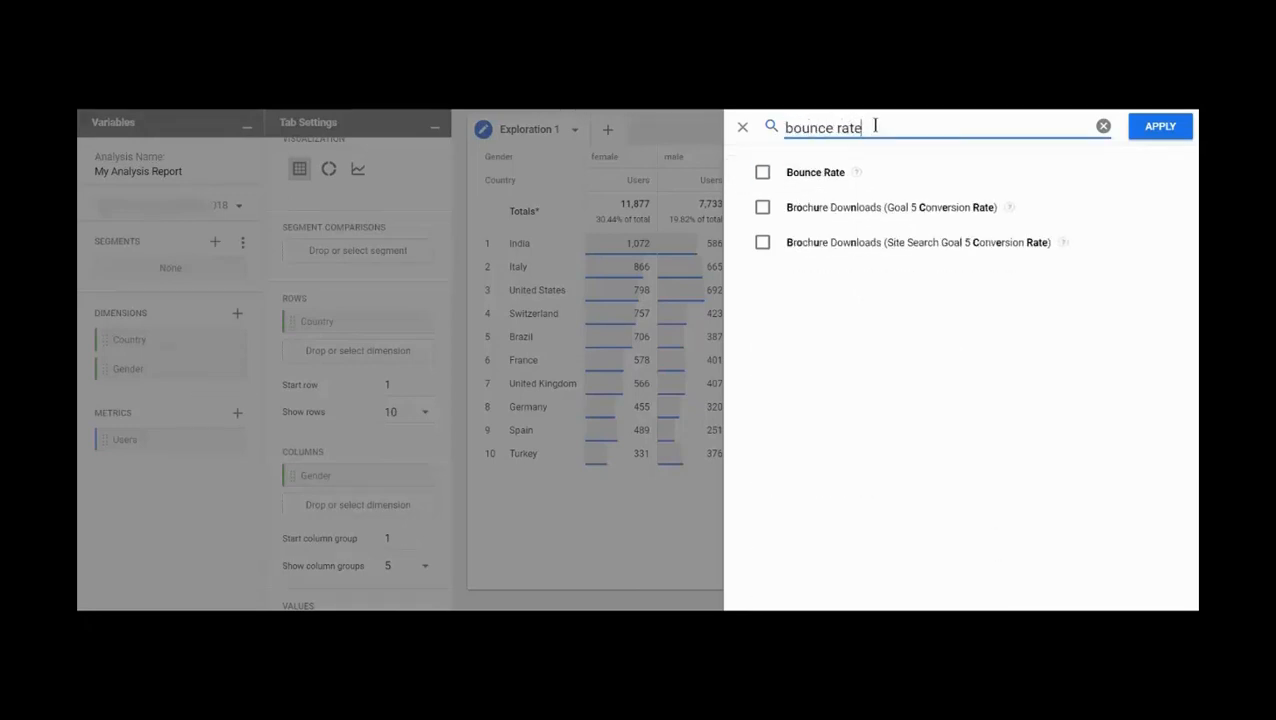
click(763, 173)
click(1170, 127)
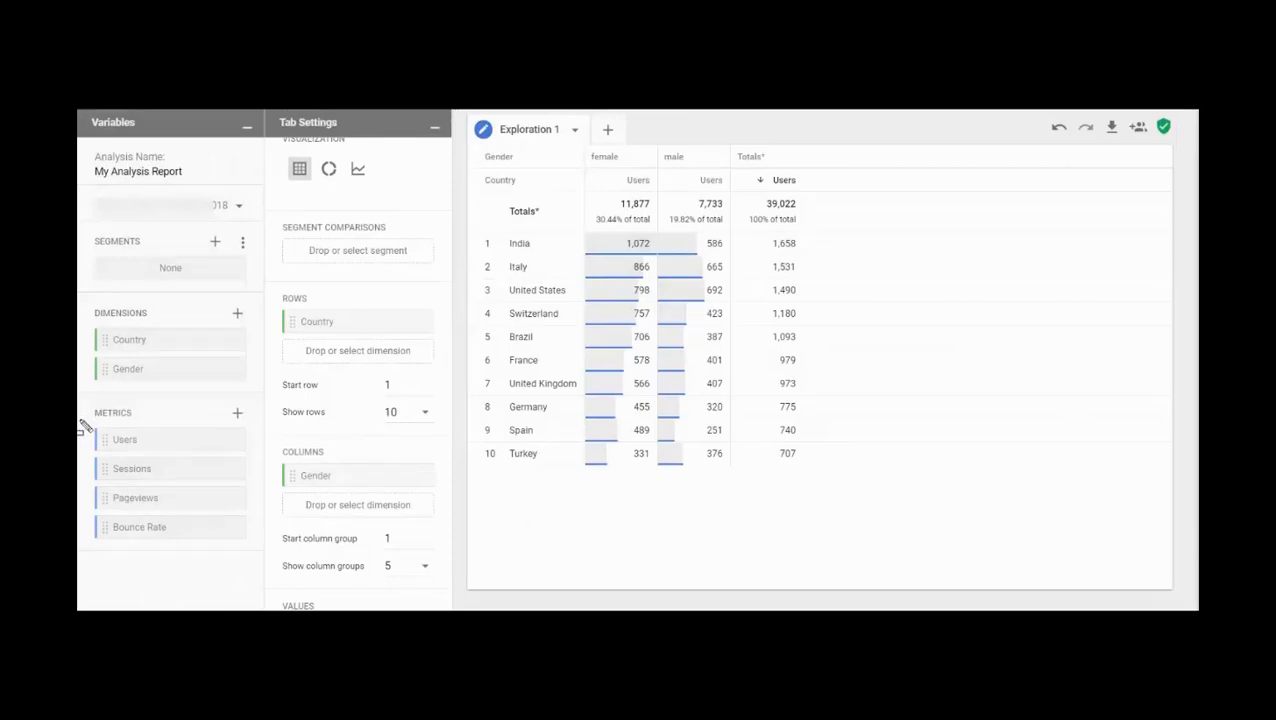
mouse_move(80, 419)
mouse_down()
mouse_move(188, 541)
mouse_move(259, 560)
mouse_up()
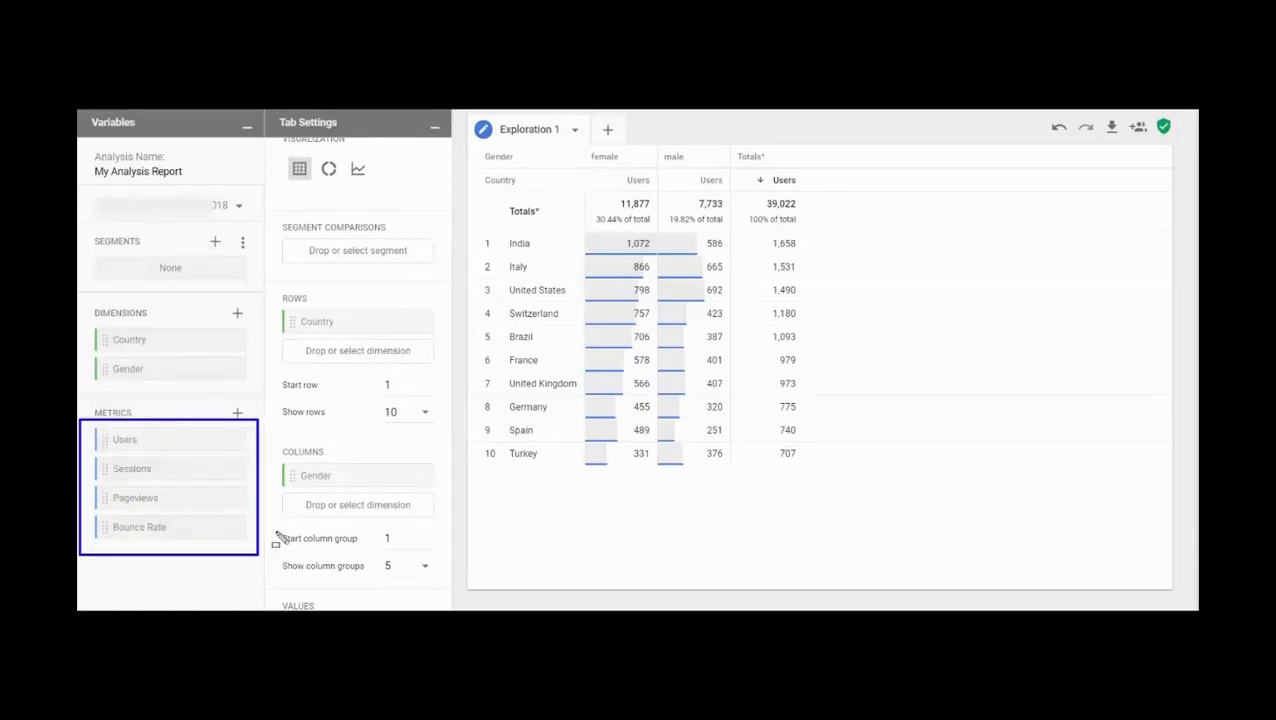
key(Escape)
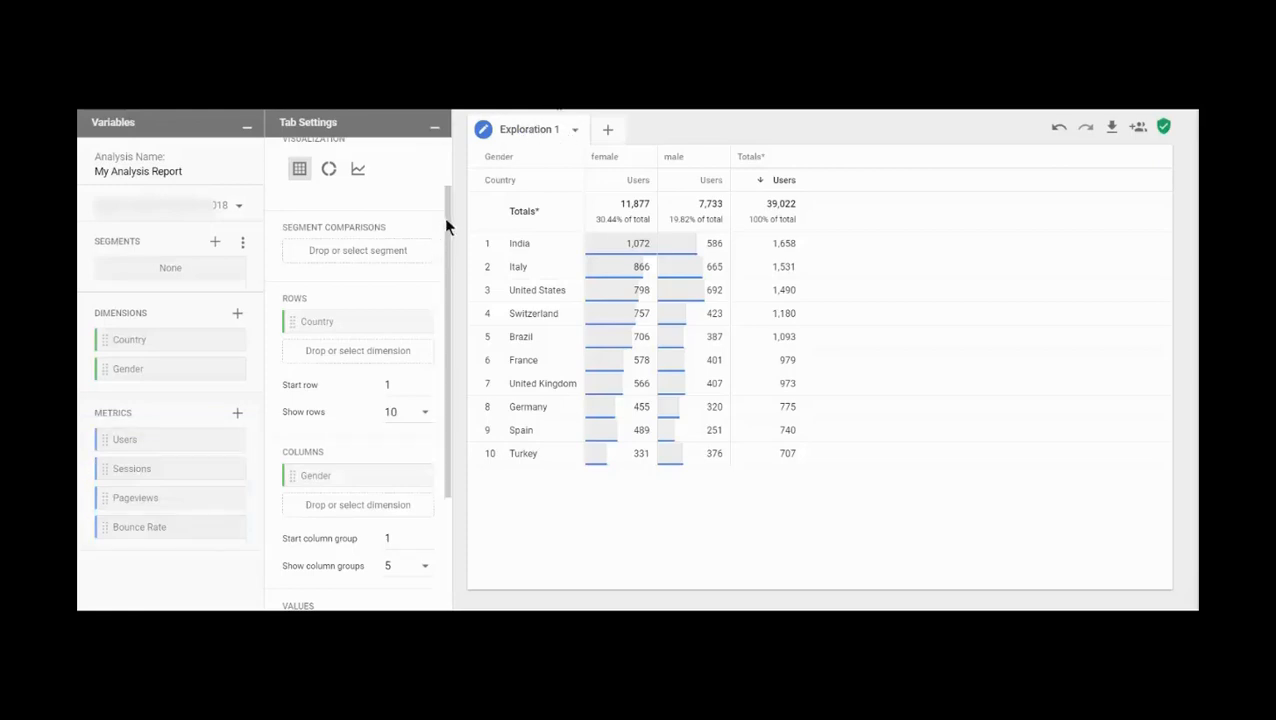
Step: Add Sessions, Pageviews and Bounce Rate to the exploration table's values below Users
drag(445, 194, 455, 348)
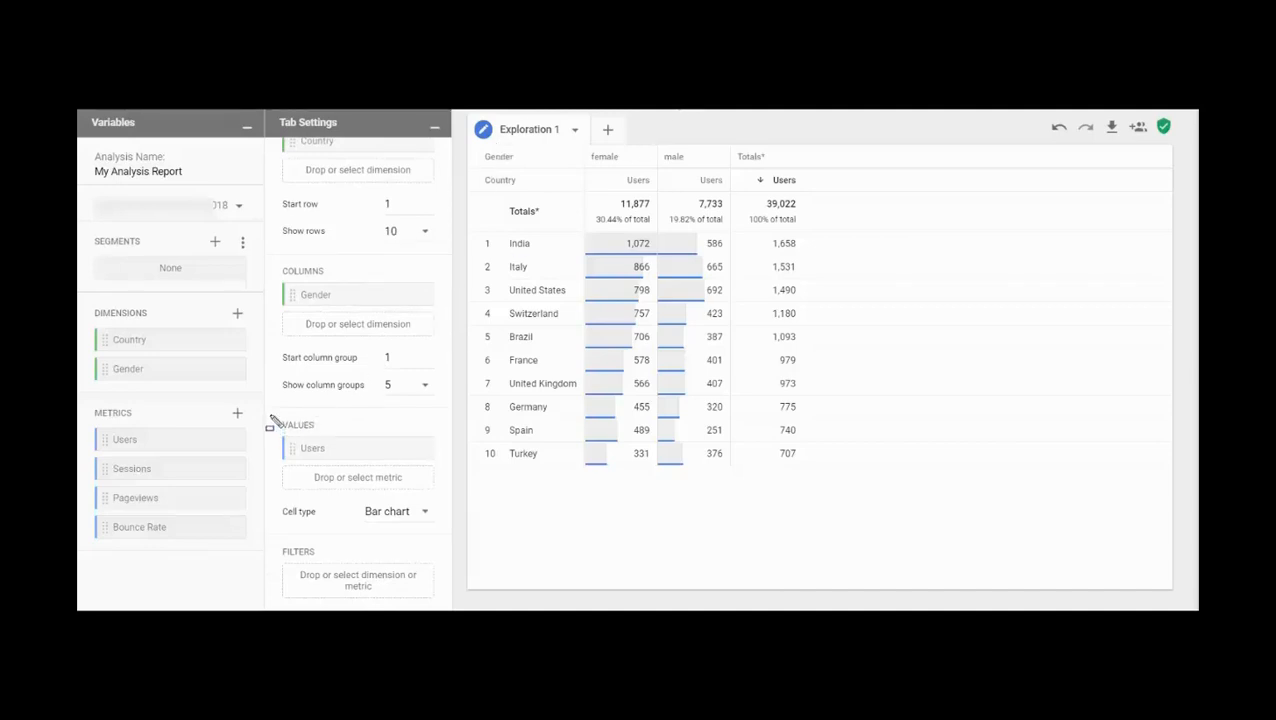
drag(270, 418, 335, 437)
click(601, 108)
drag(138, 469, 316, 481)
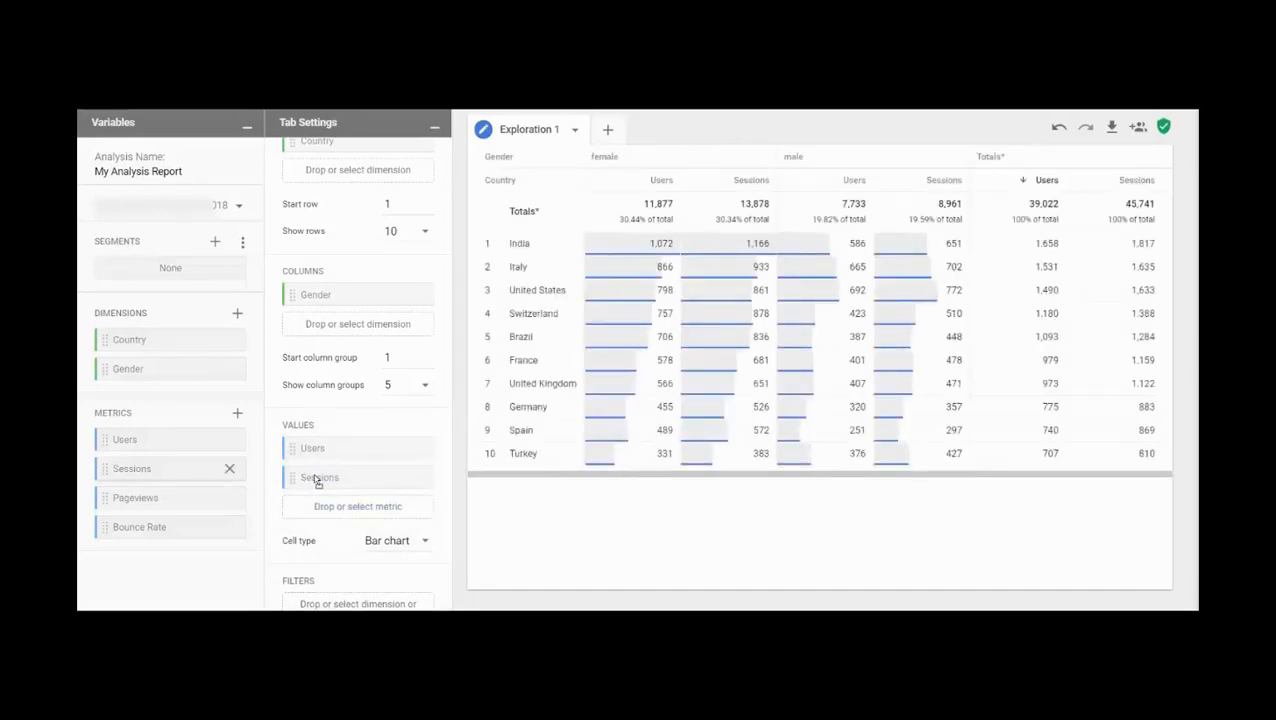
drag(130, 497, 312, 506)
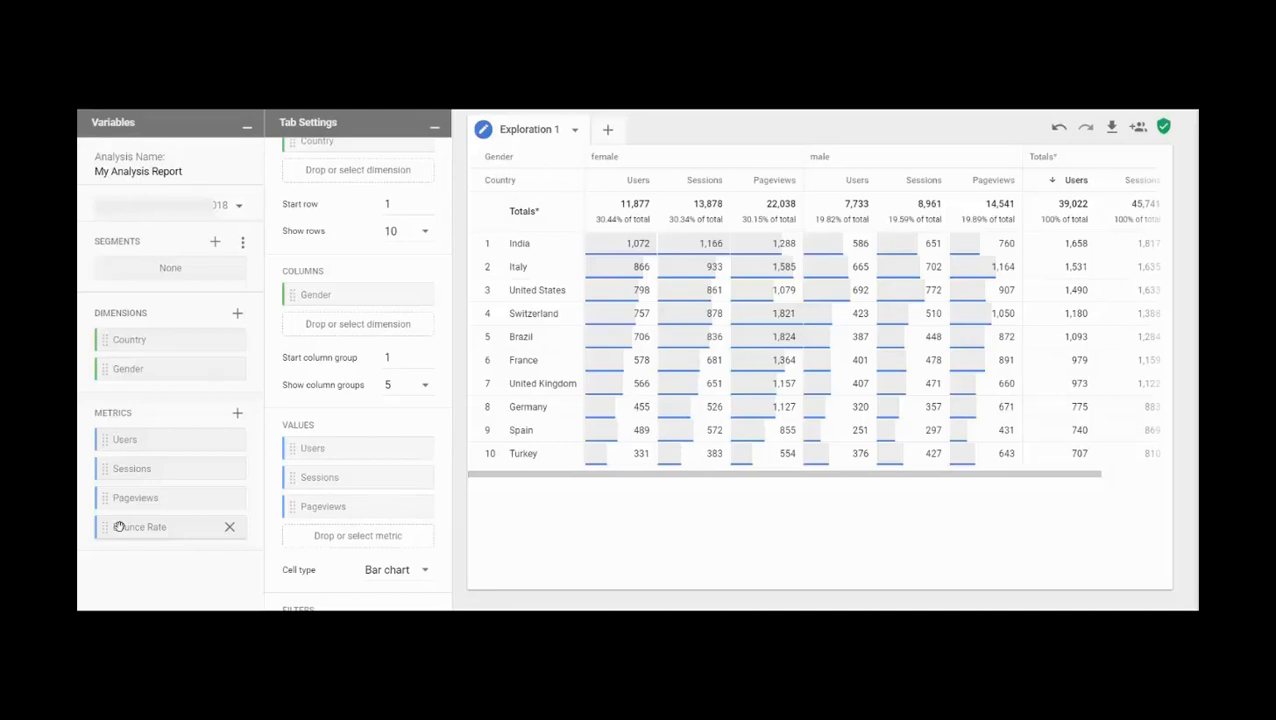
drag(118, 527, 305, 541)
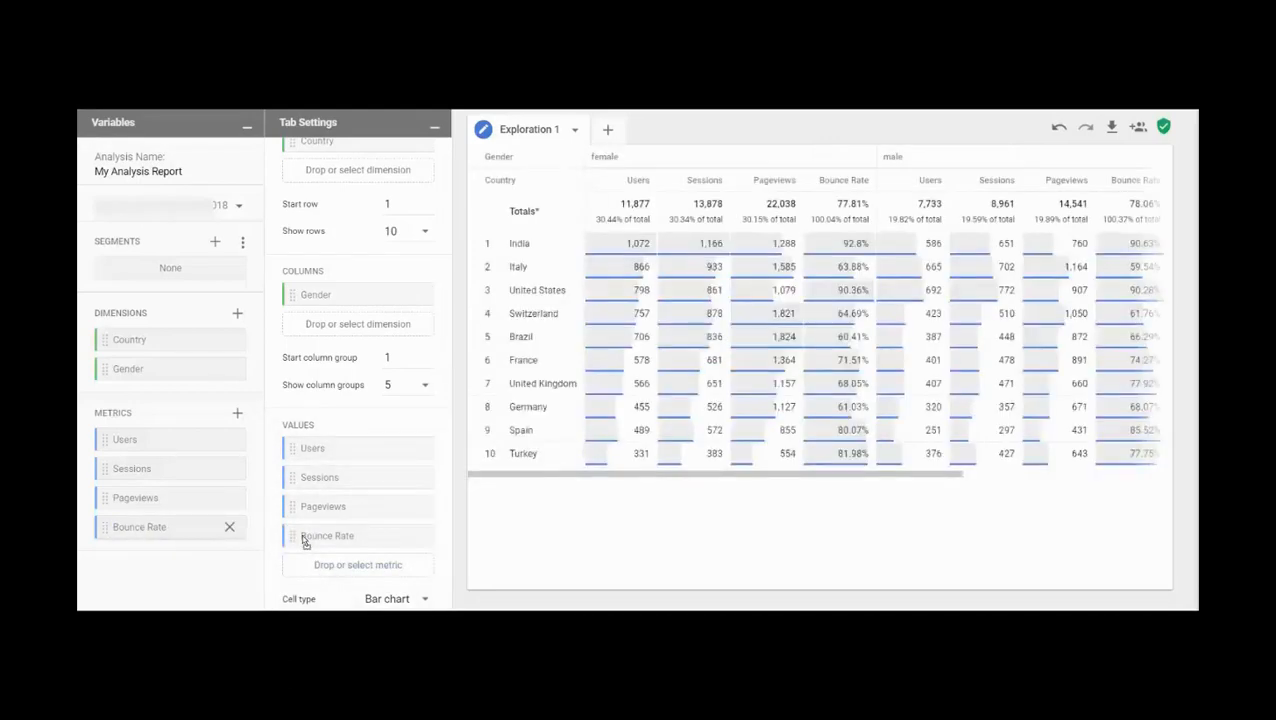
drag(465, 113, 1167, 503)
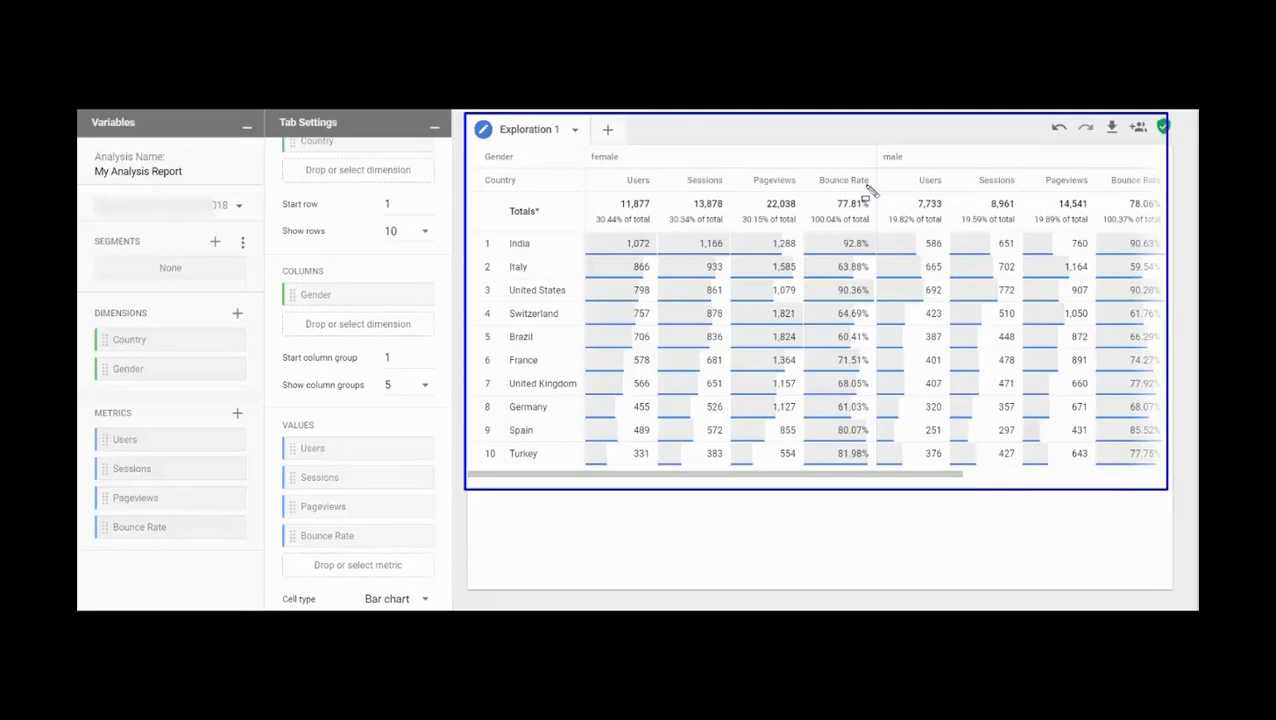
drag(607, 176, 869, 190)
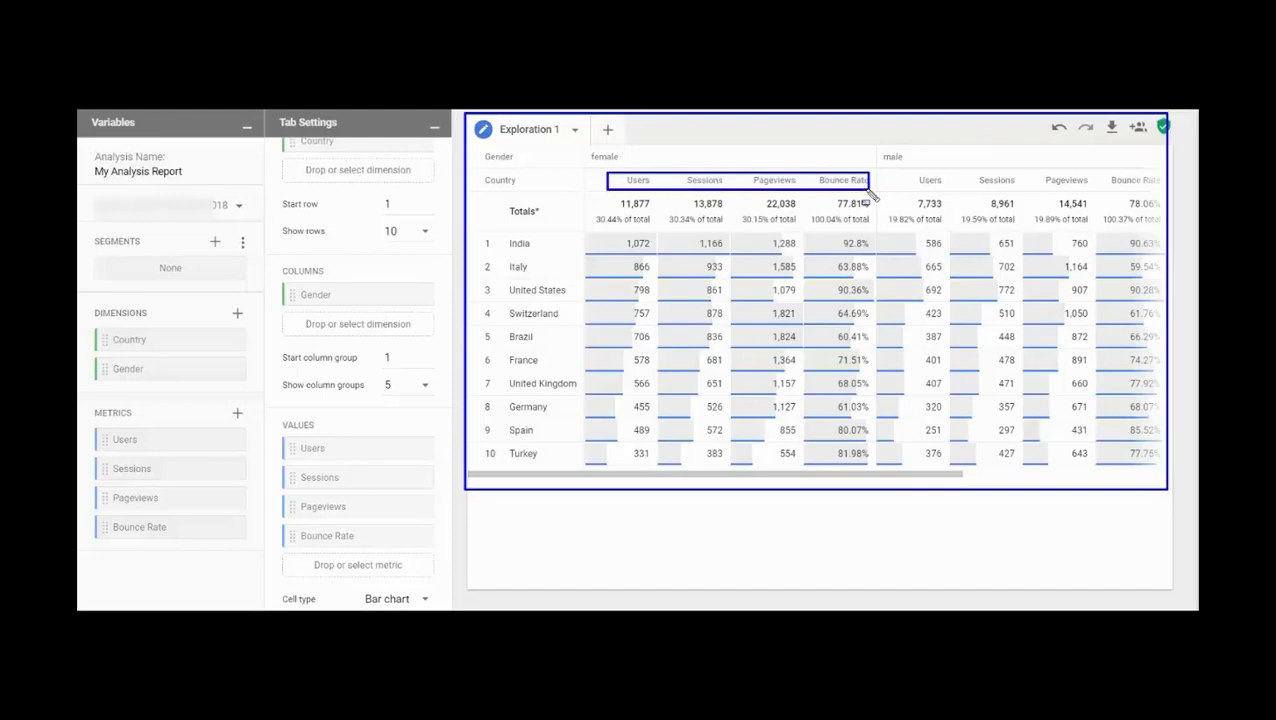
mouse_move(477, 146)
mouse_down()
mouse_move(515, 183)
mouse_move(523, 166)
mouse_move(486, 194)
mouse_move(554, 194)
mouse_up()
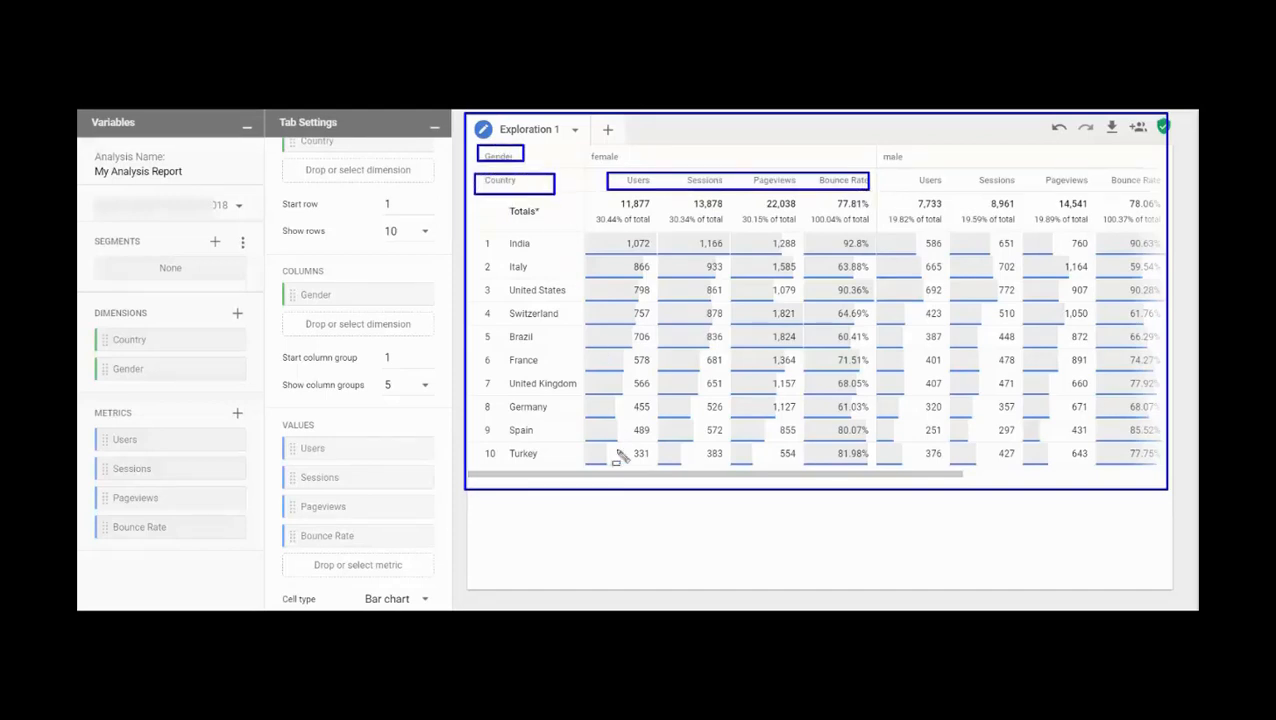
key(Escape)
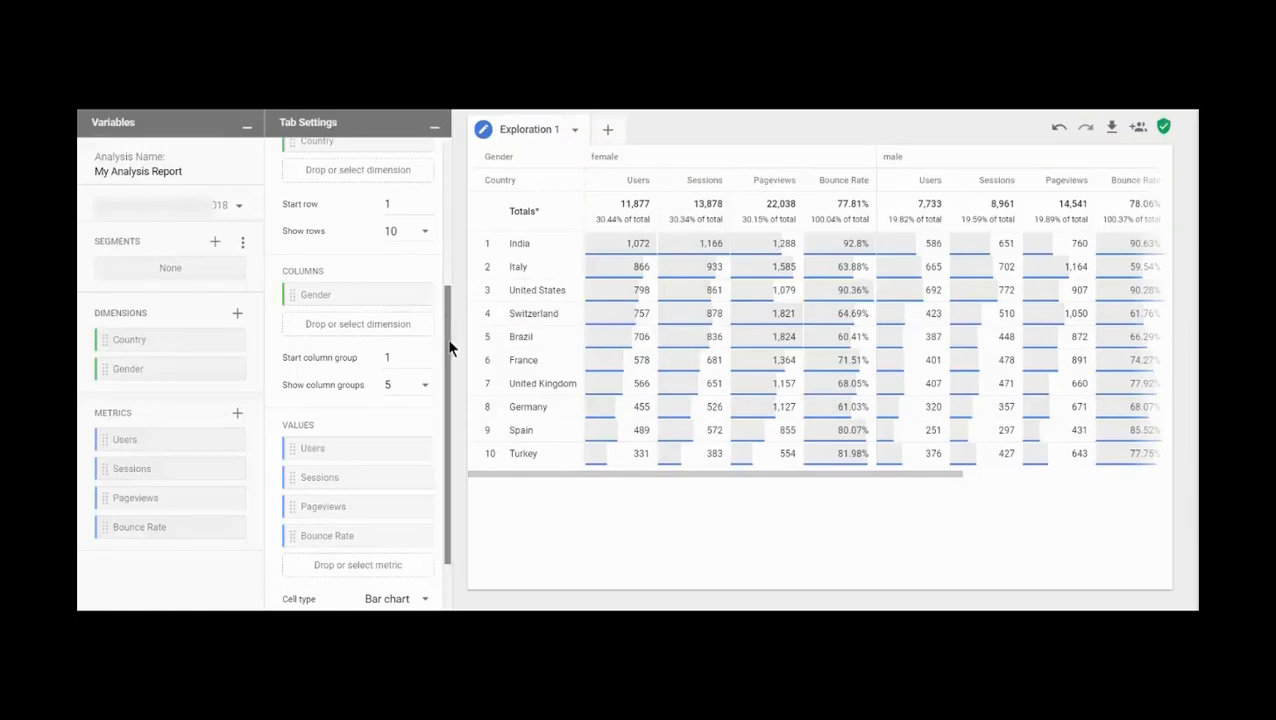
Step: Move Gender from the column dimensions to the rows, and return it to the columns
drag(447, 338, 449, 265)
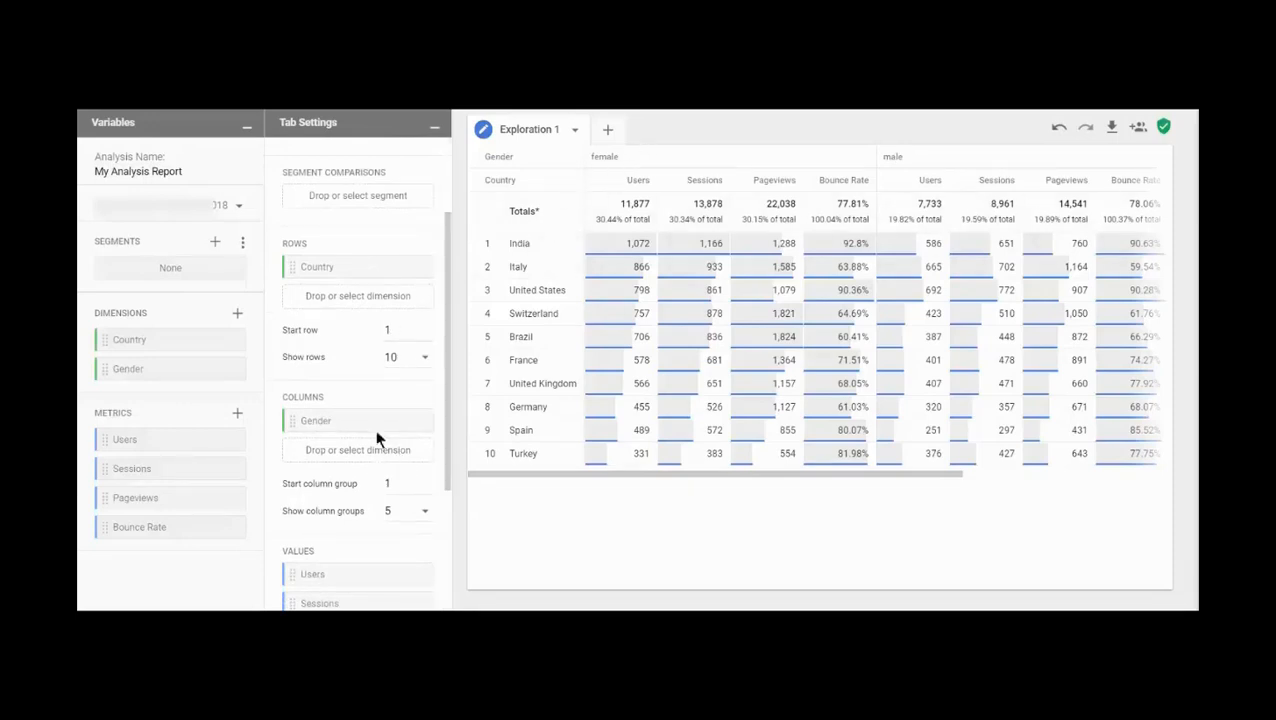
drag(376, 423, 357, 302)
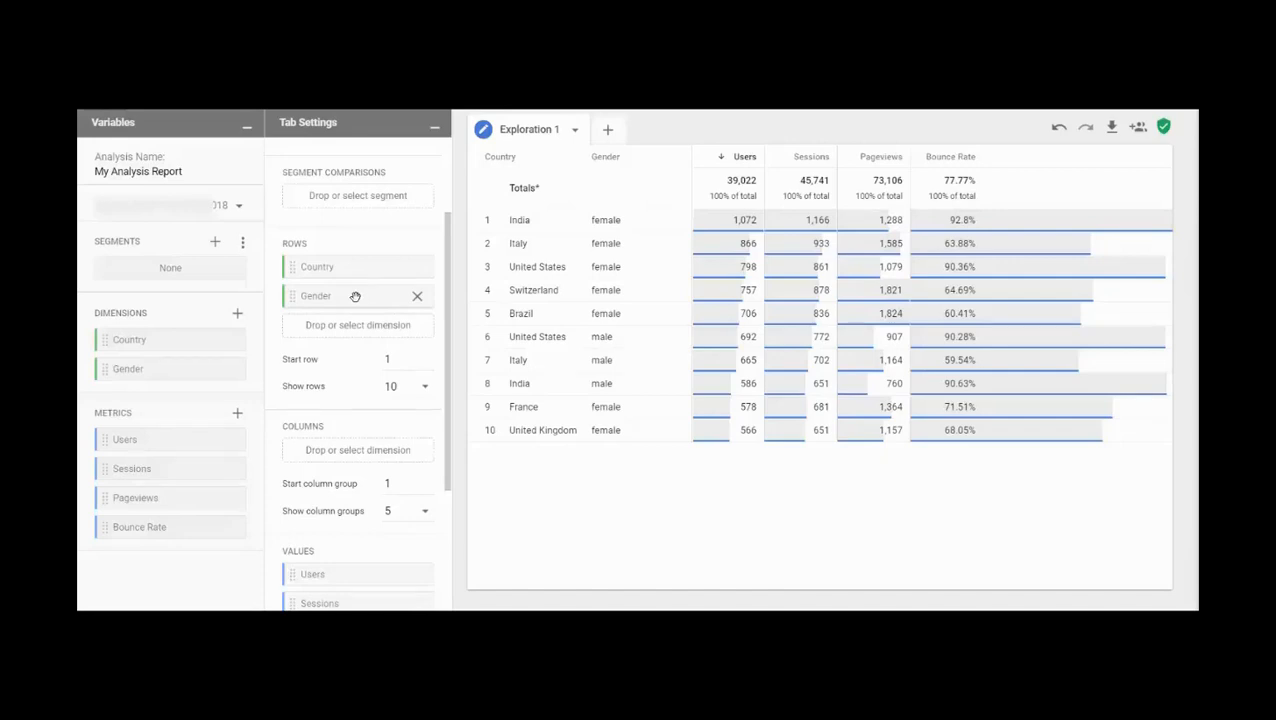
drag(355, 296, 336, 423)
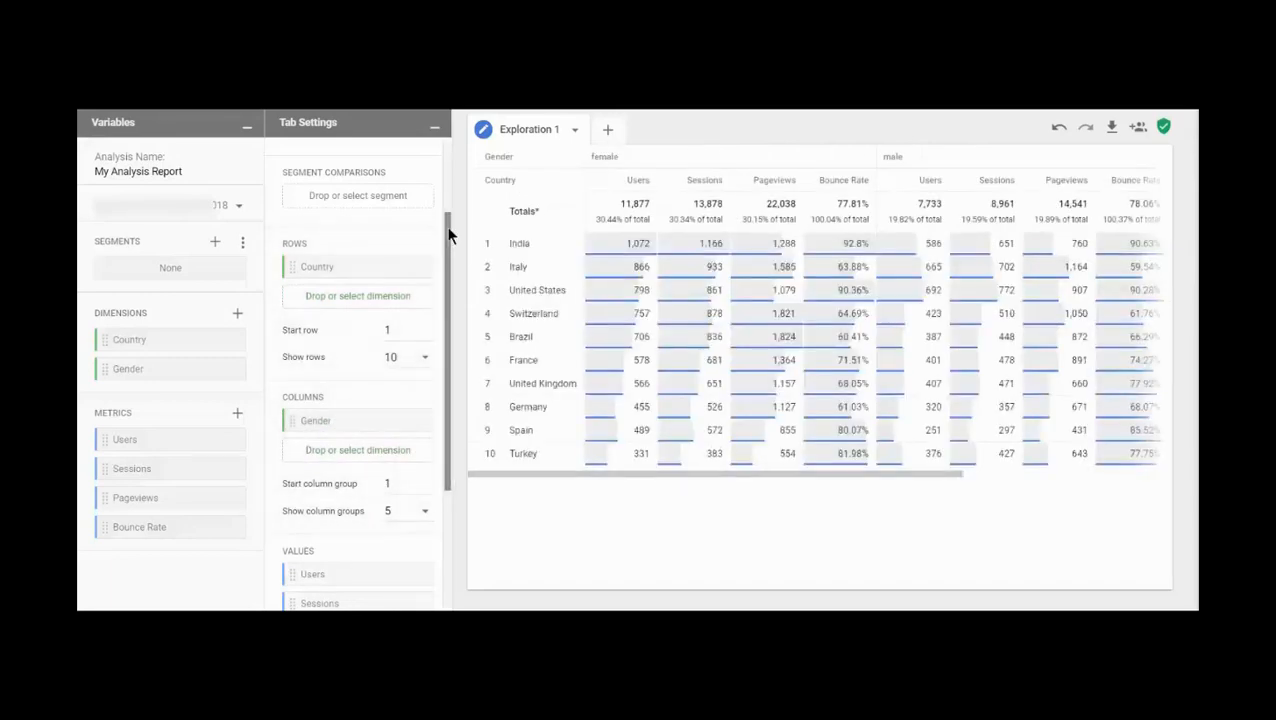
Step: Apply a filter to the exploration so that Gender exactly matches female
drag(449, 235, 451, 377)
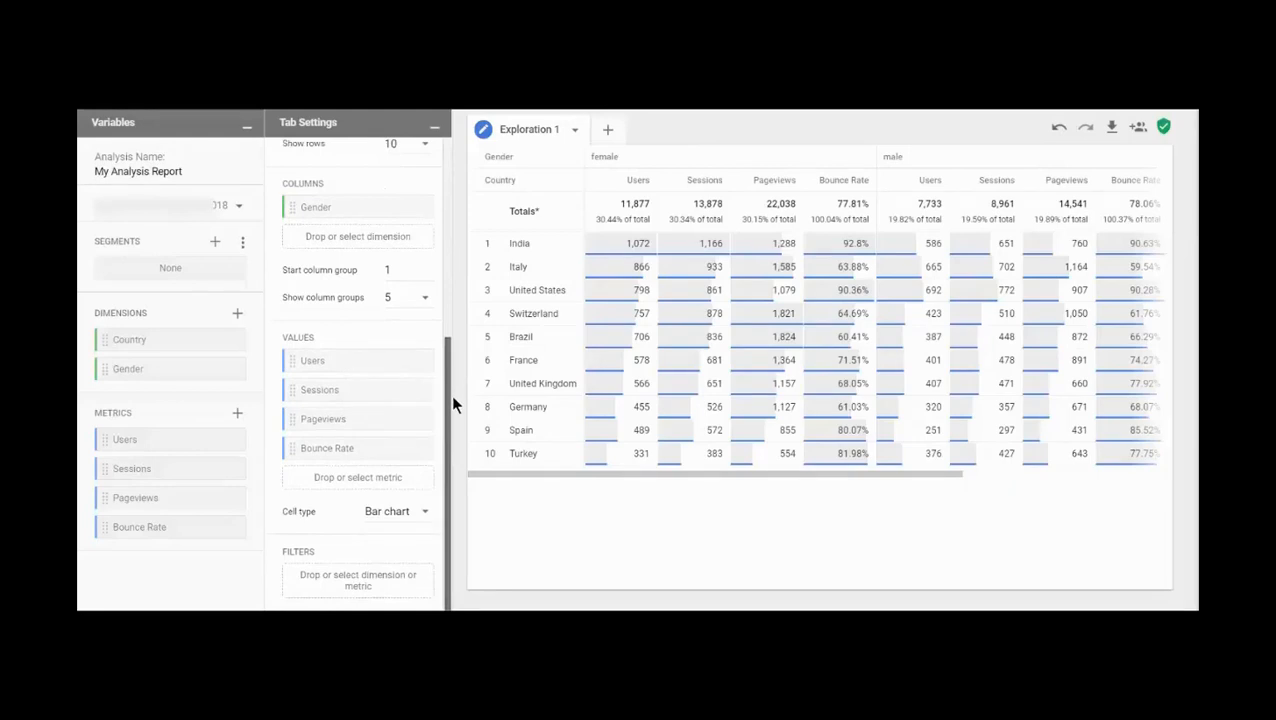
click(354, 587)
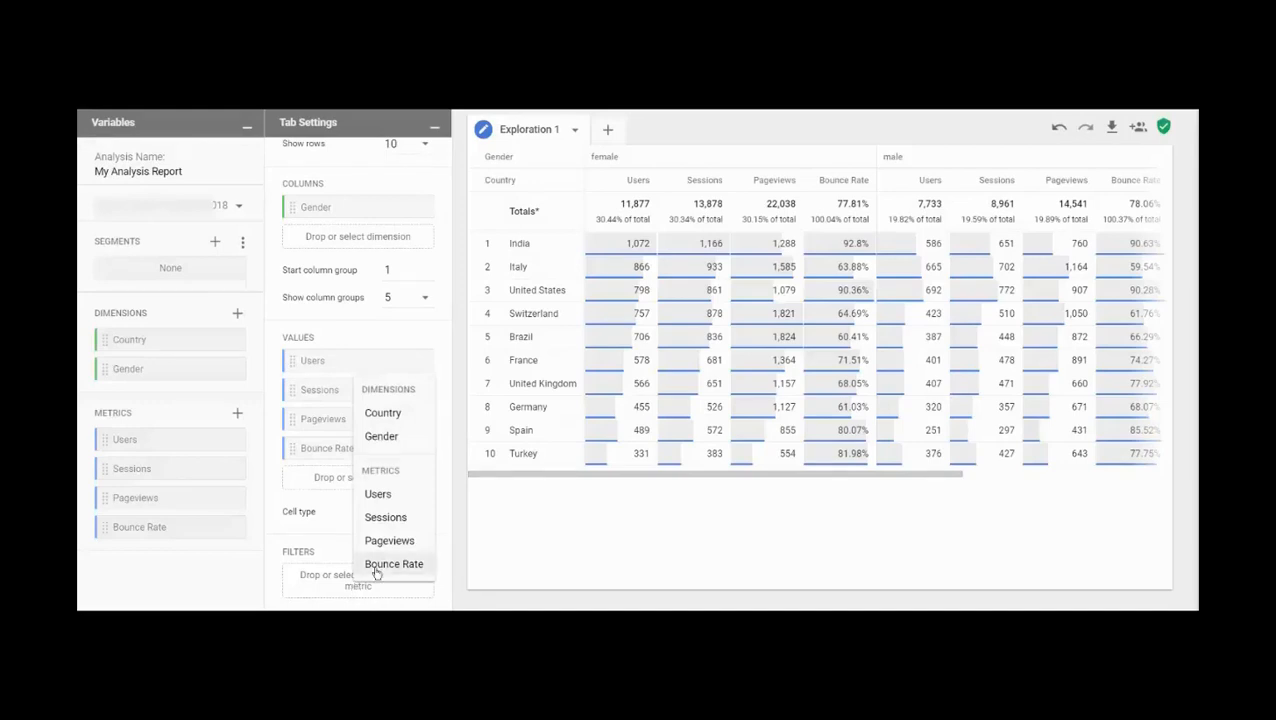
click(415, 443)
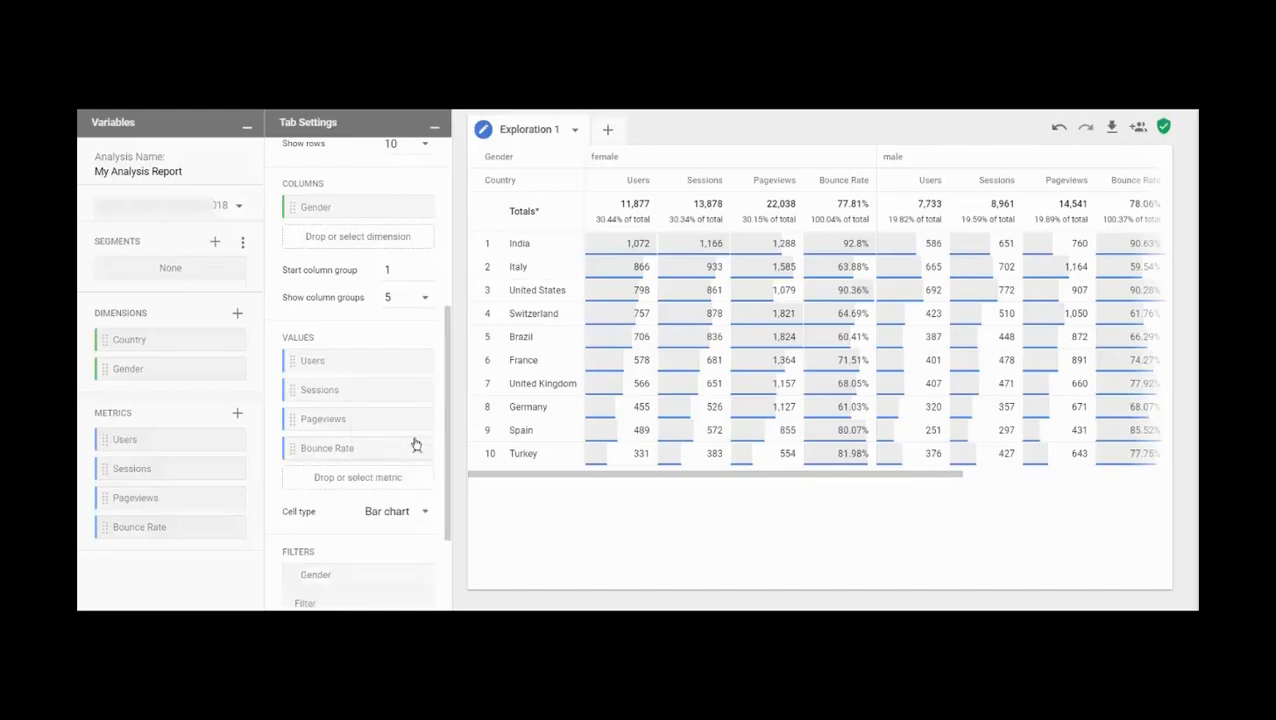
scroll(424, 540, down, 2)
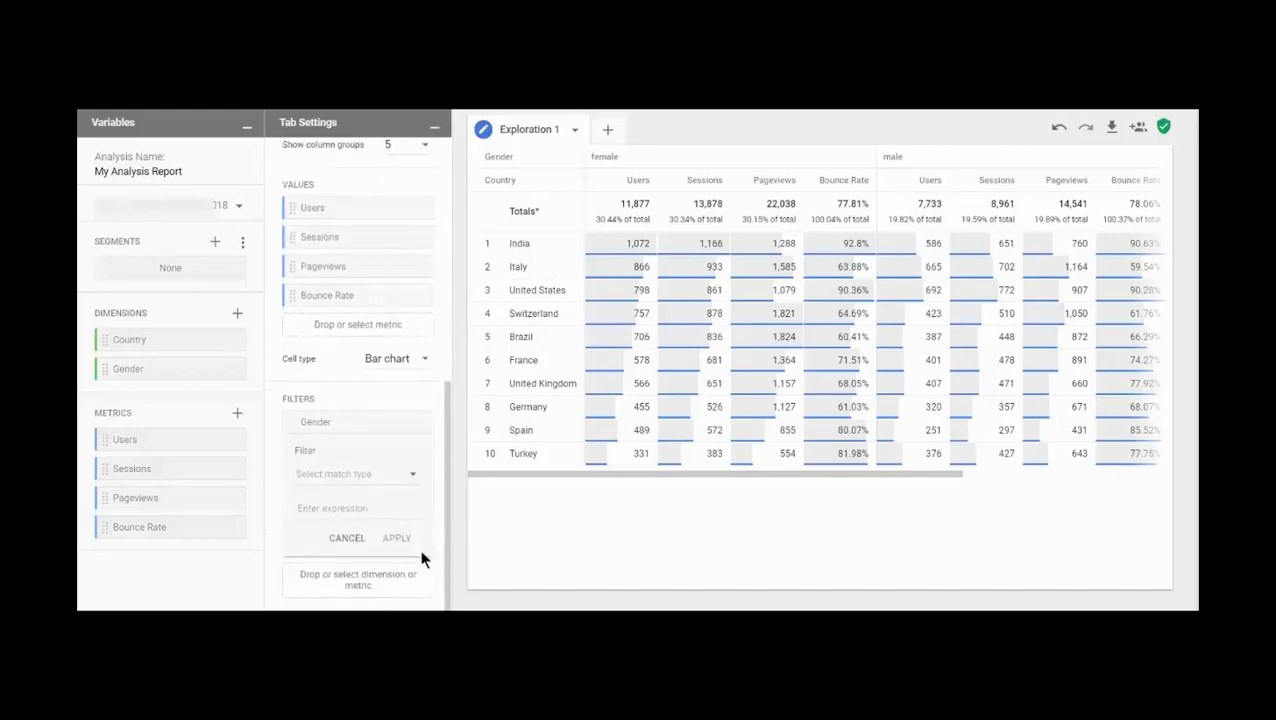
click(355, 476)
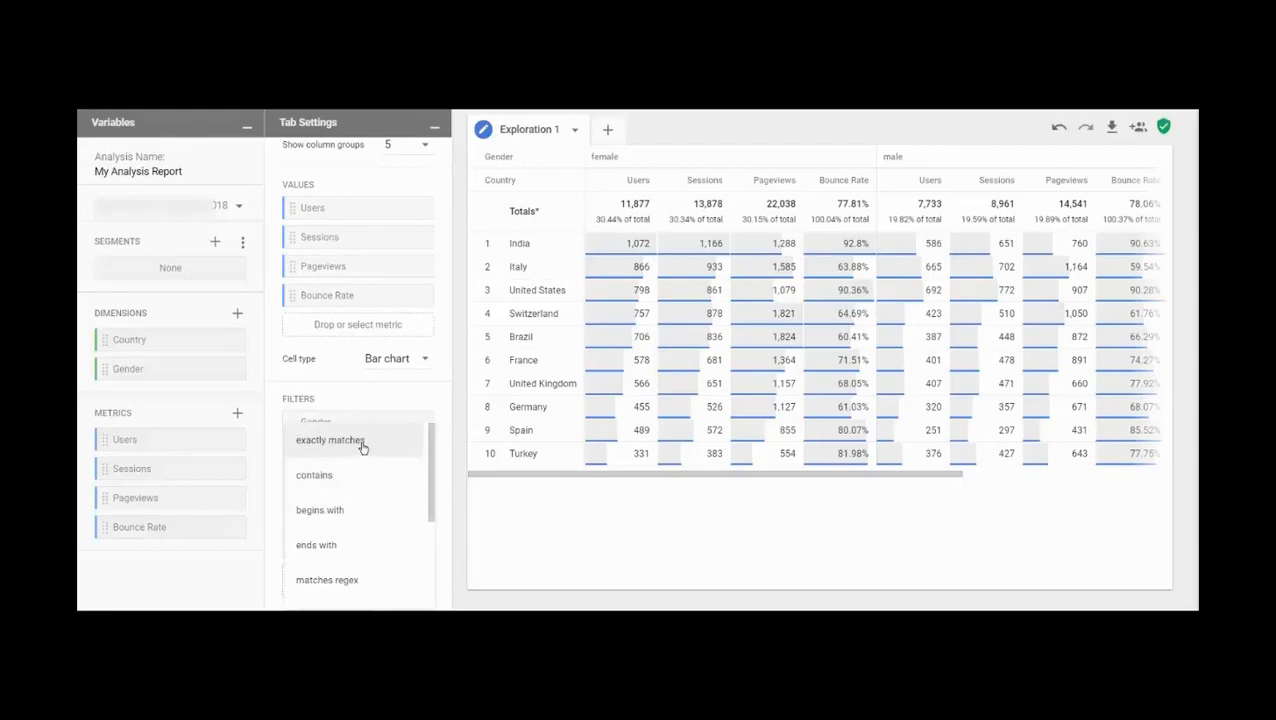
click(362, 446)
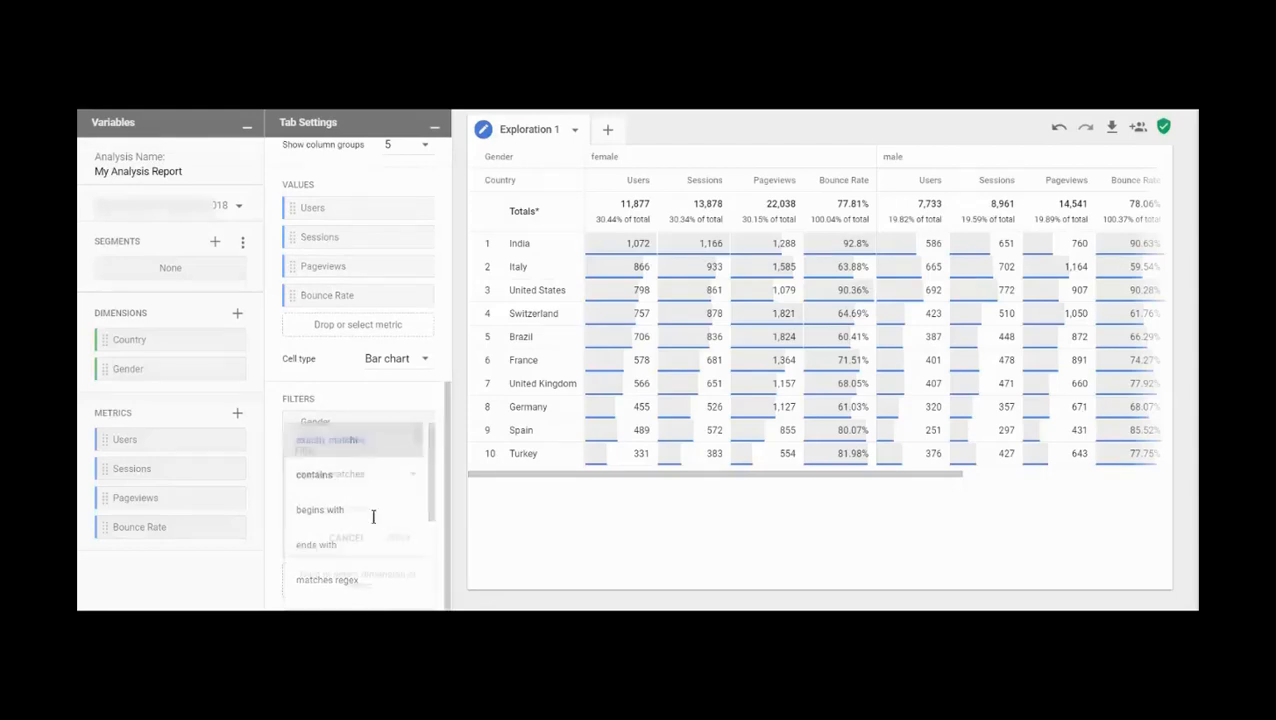
click(371, 505)
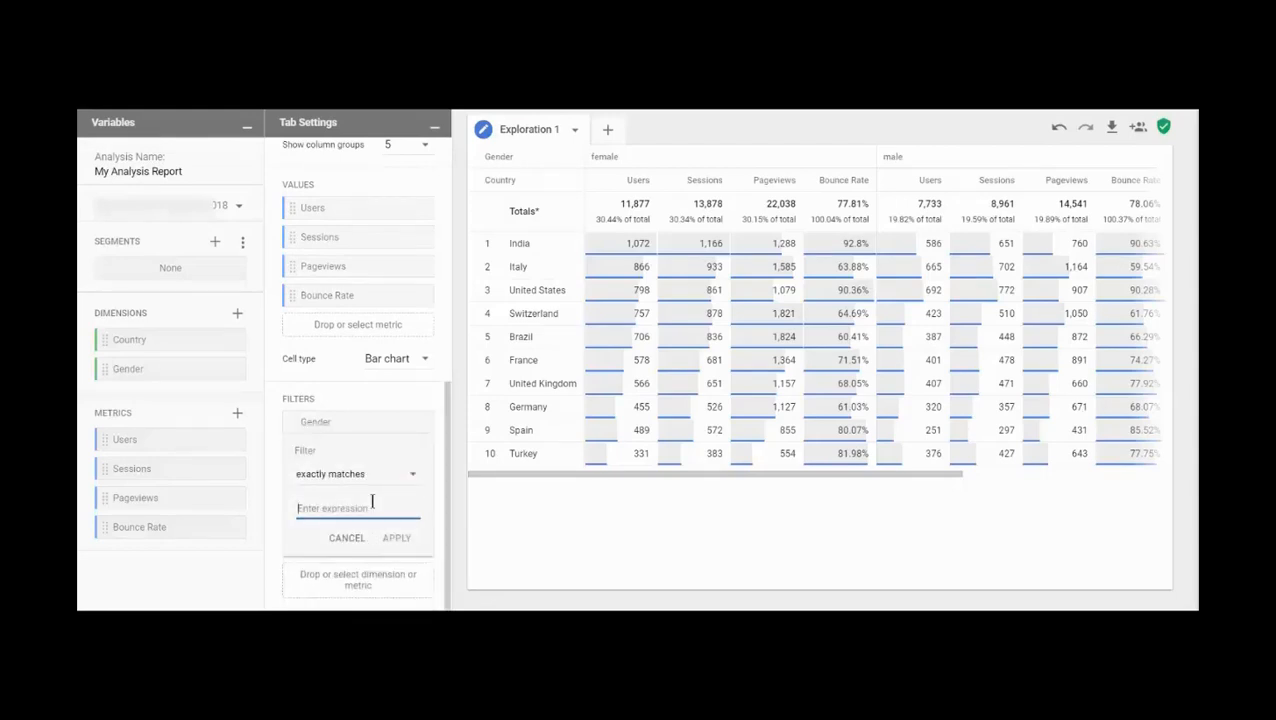
text(female)
click(398, 540)
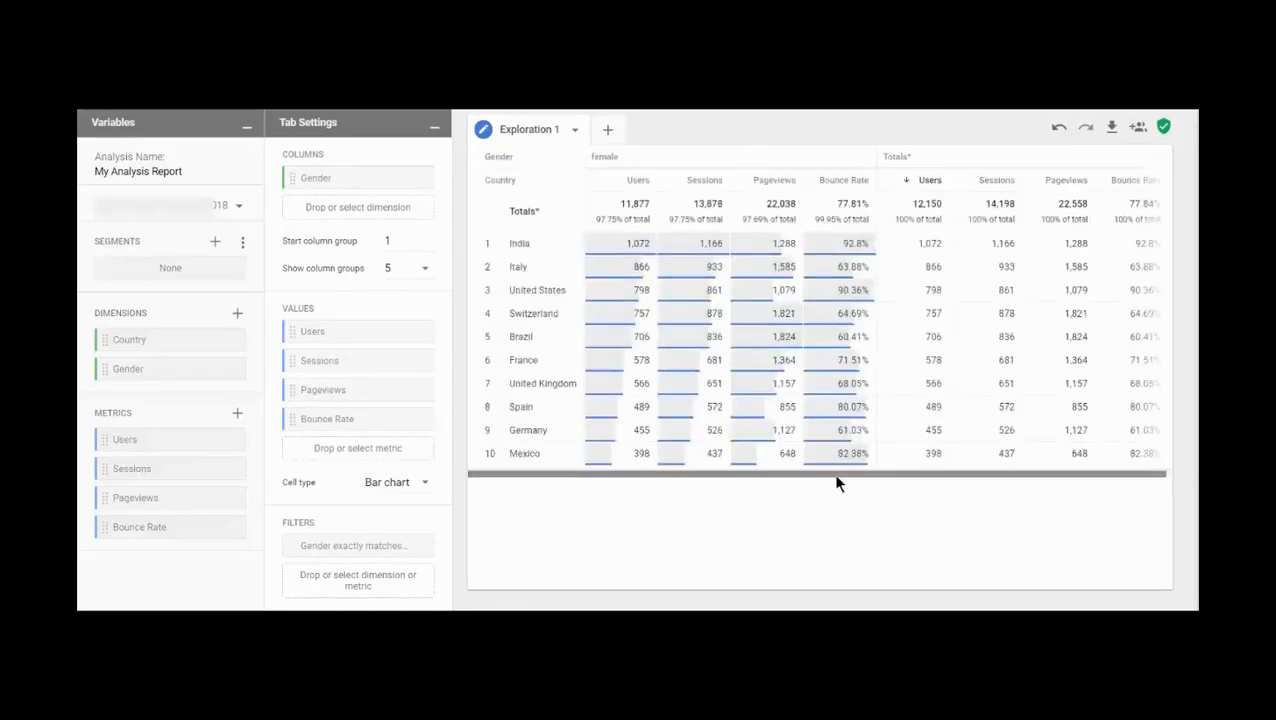
Step: Import the New Users and Returning Users segments and add both to the exploration's segment comparisons
click(351, 588)
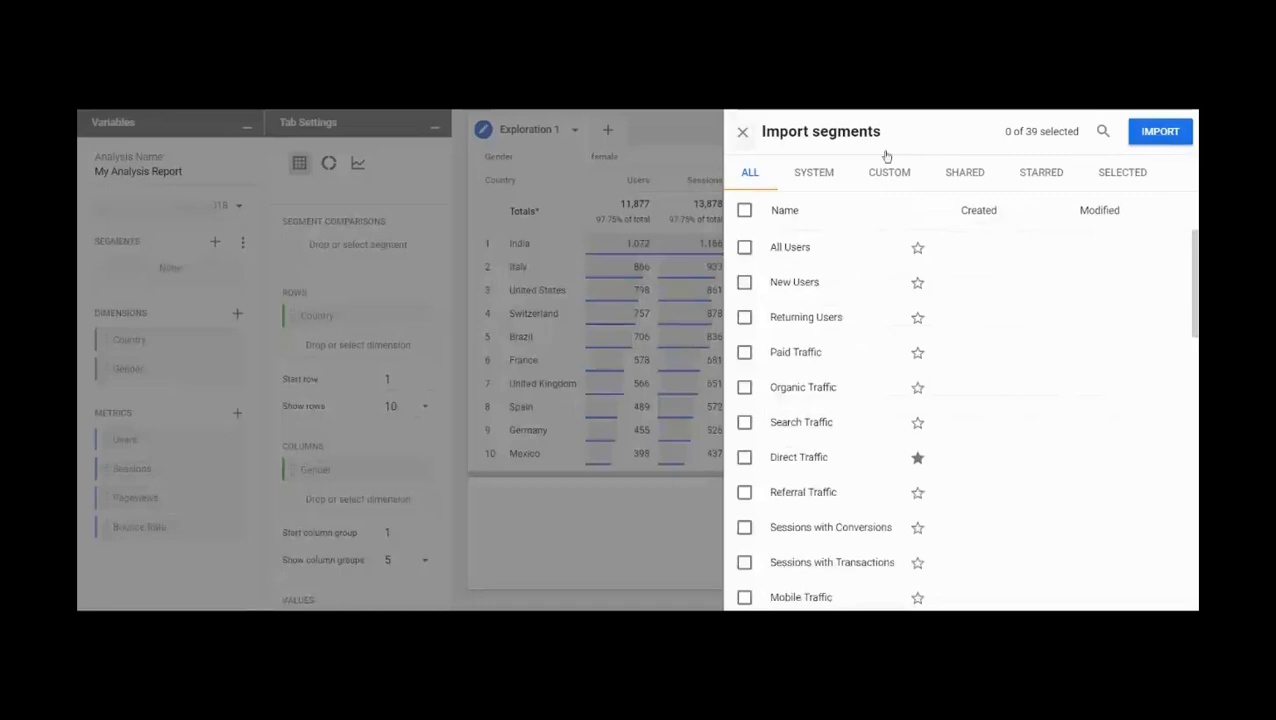
click(742, 131)
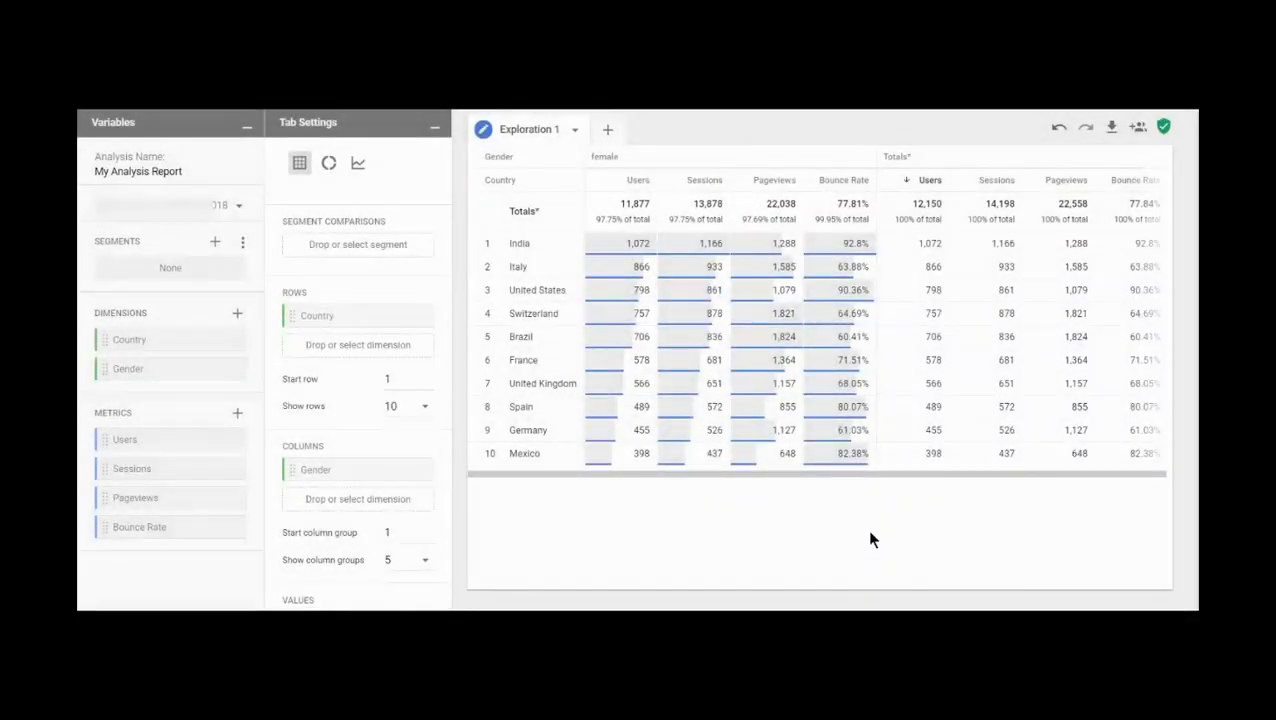
click(213, 244)
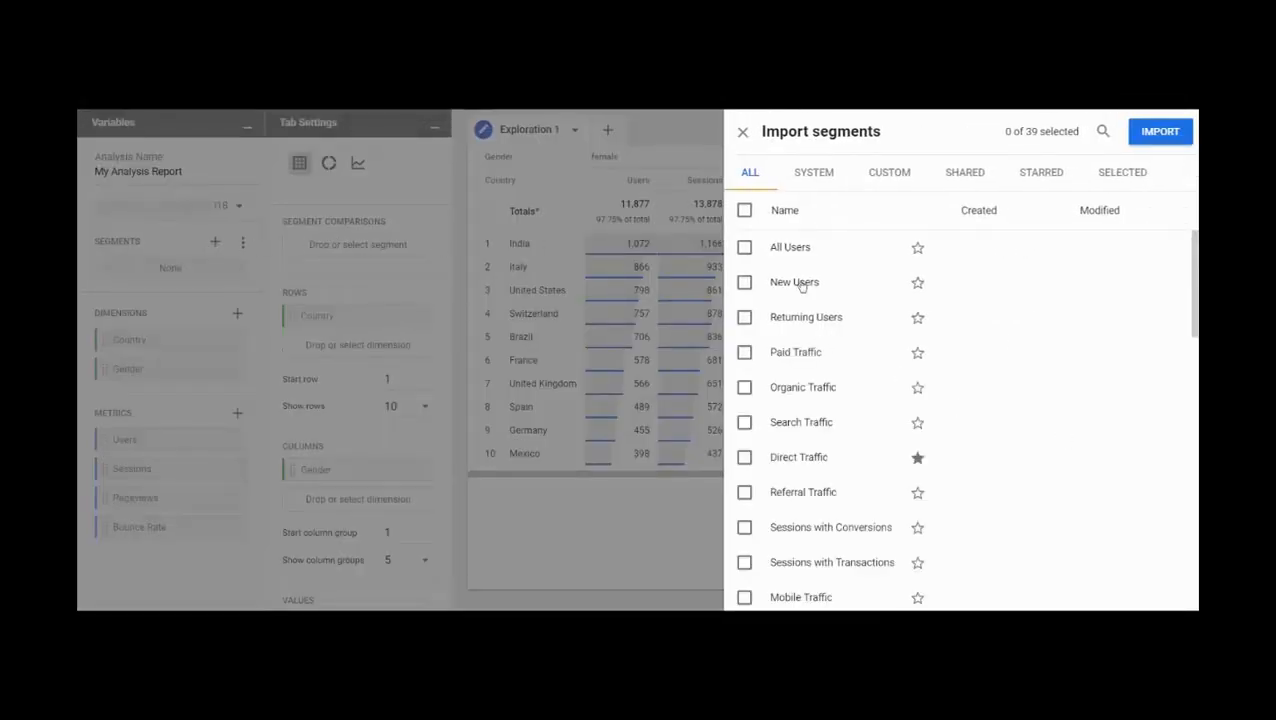
click(743, 283)
click(744, 318)
click(1160, 132)
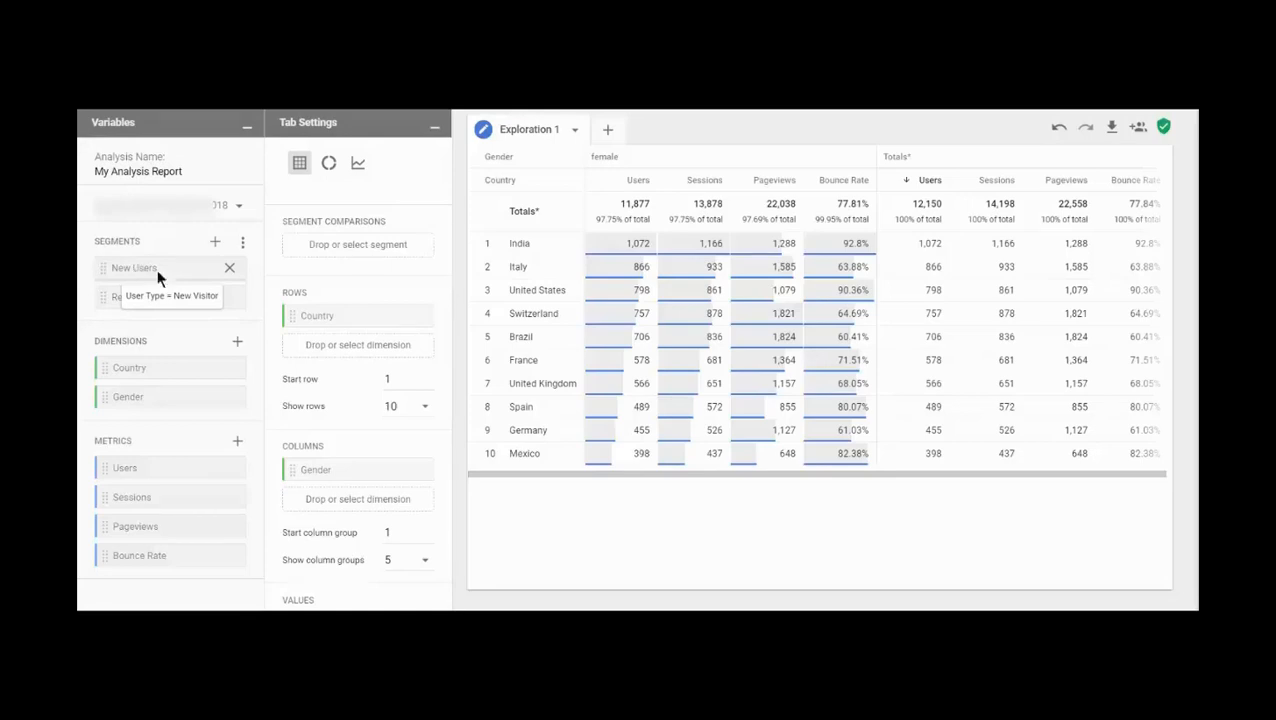
drag(157, 269, 319, 246)
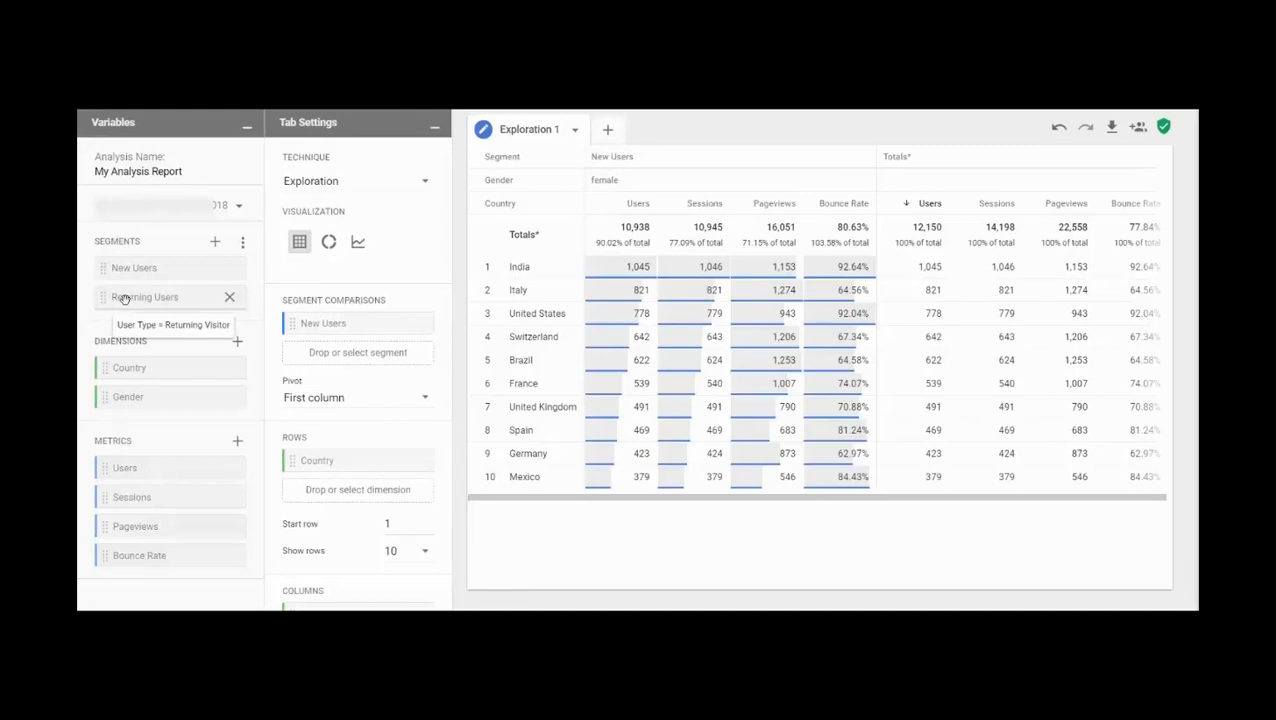
drag(124, 300, 312, 360)
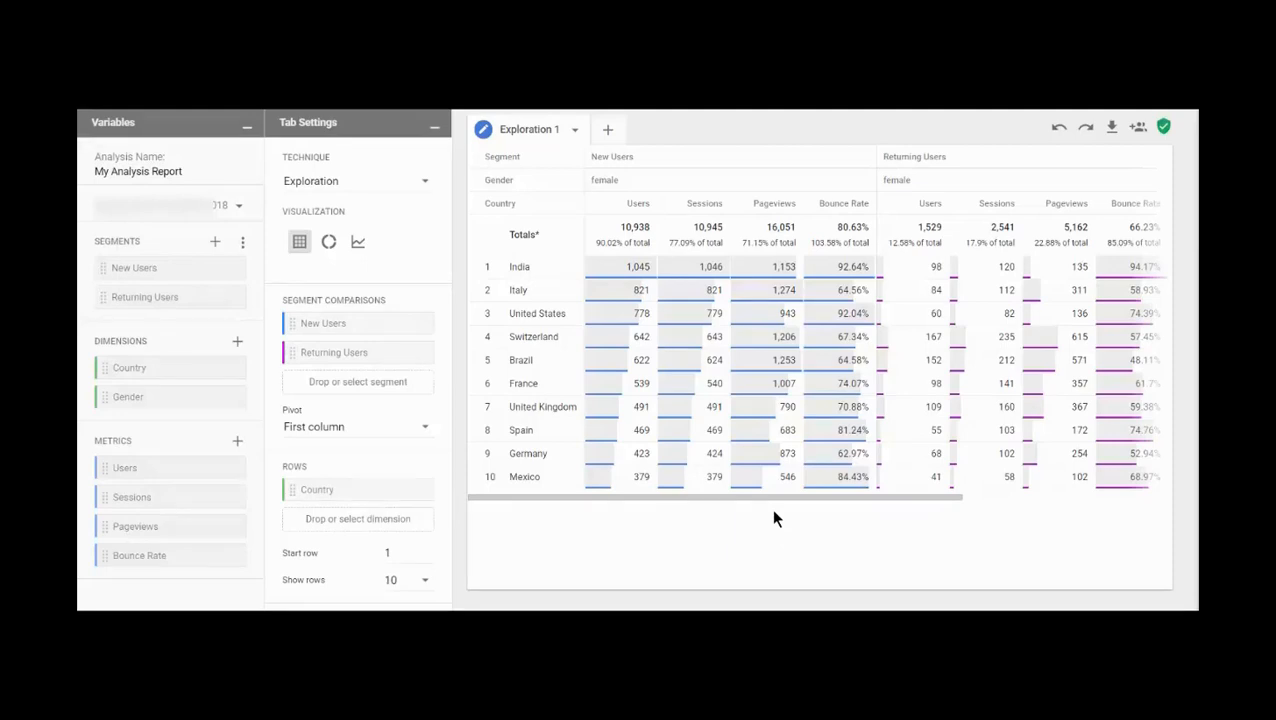
Step: Restrict the table to India only, review the resulting Country filter, and undo the restriction
right_click(535, 268)
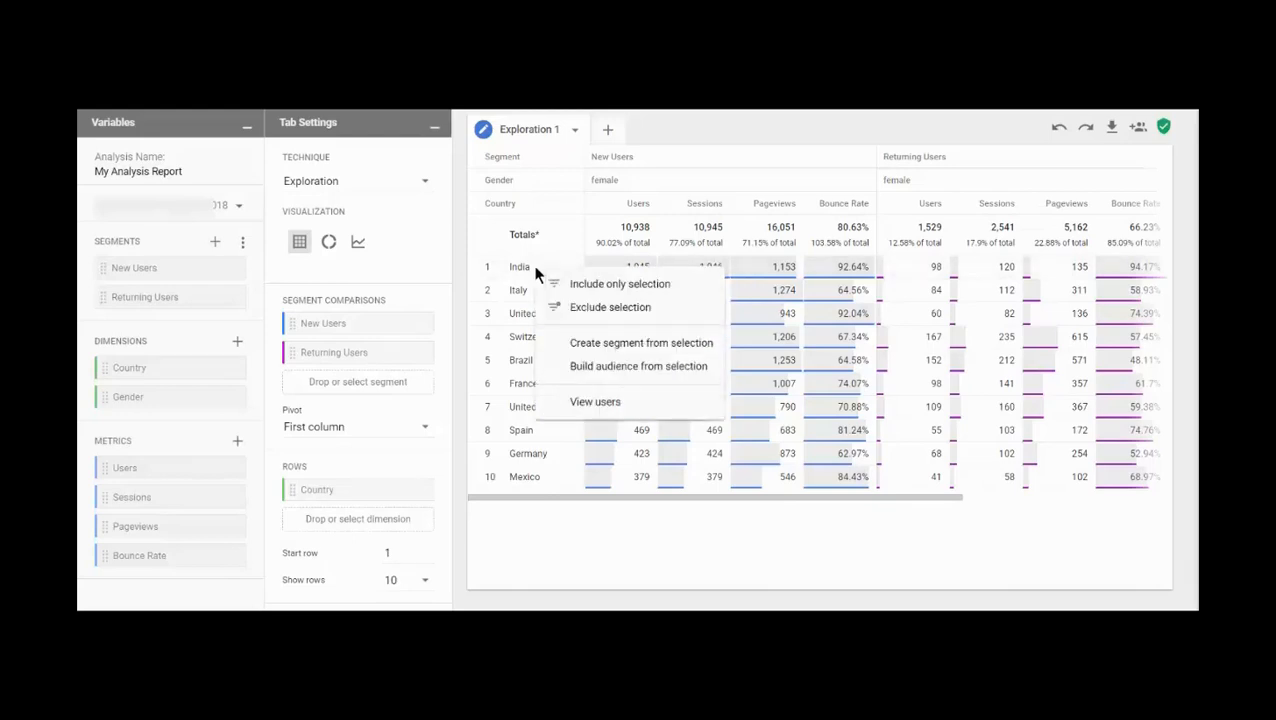
click(687, 292)
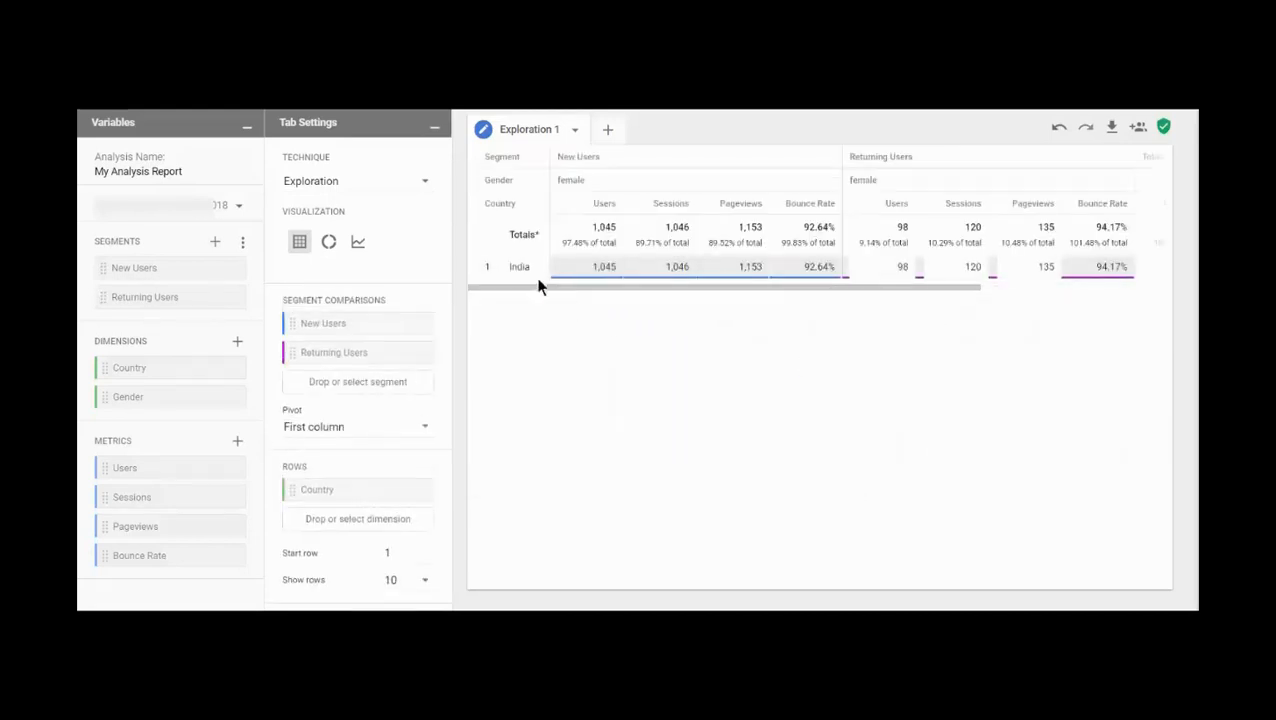
drag(448, 273, 440, 545)
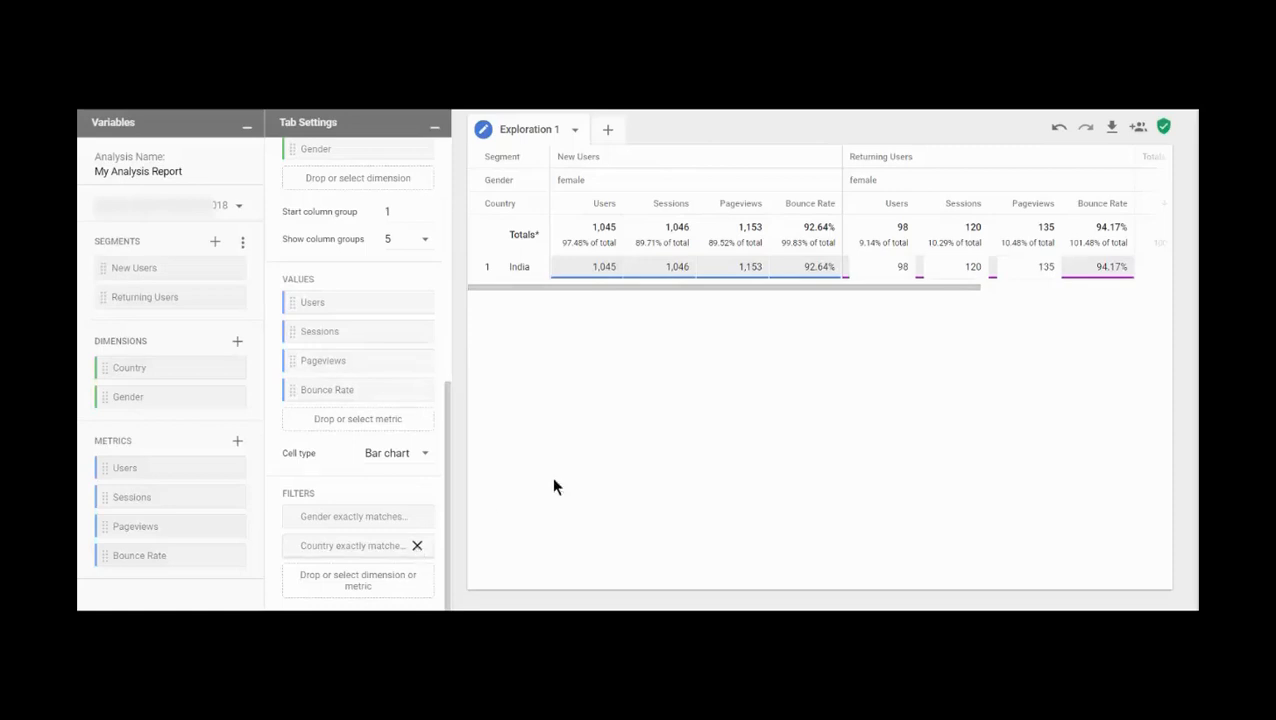
click(1057, 129)
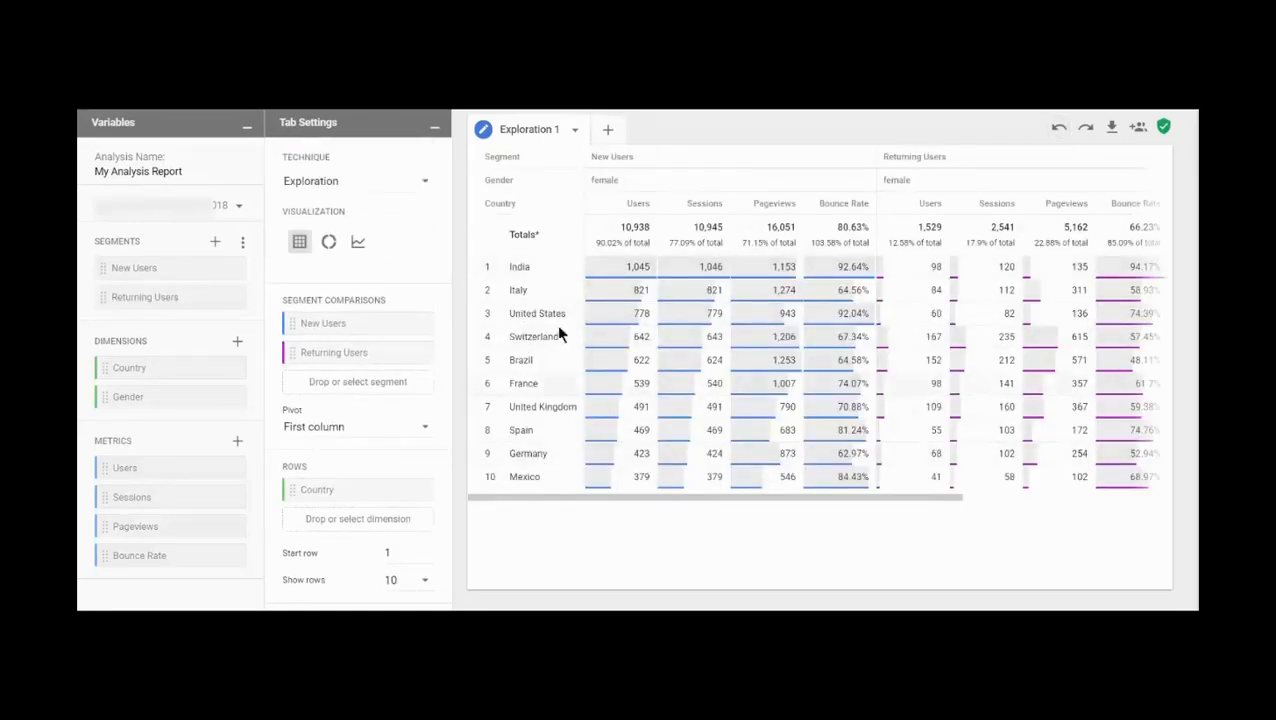
Step: Create a segment from the India row's New Users and female selection and save it with the suggested title
right_click(529, 268)
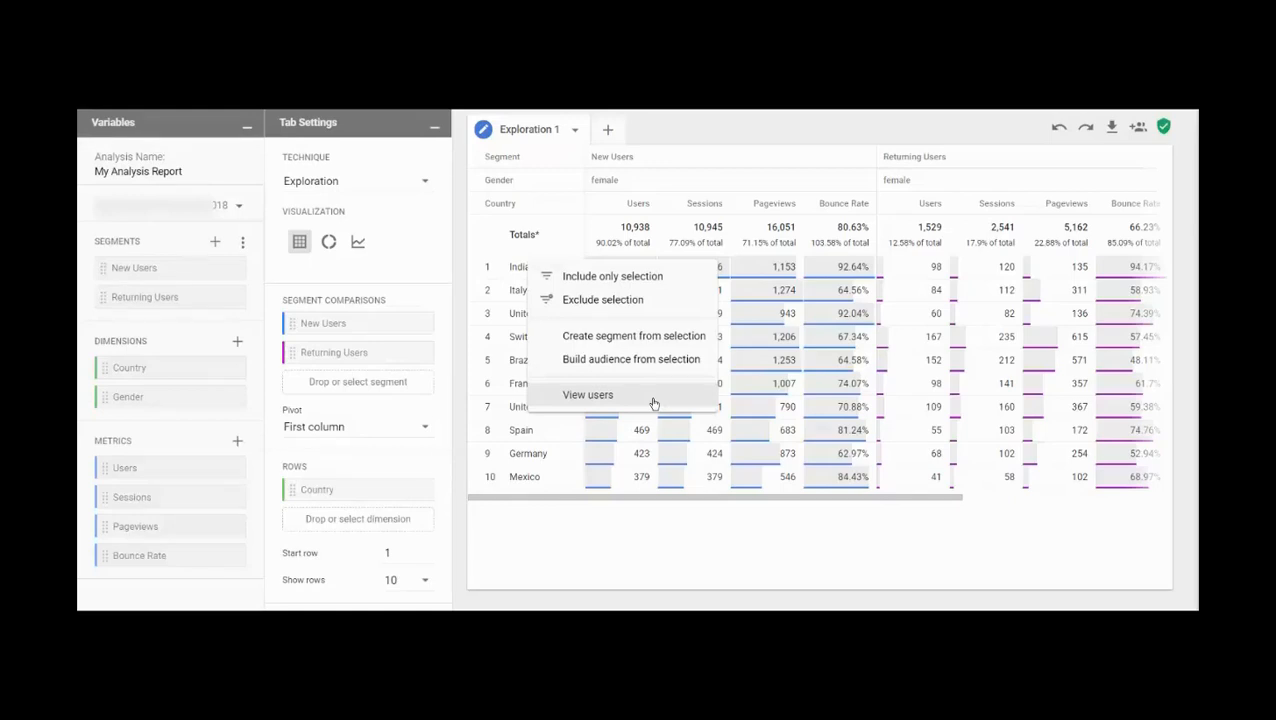
click(656, 340)
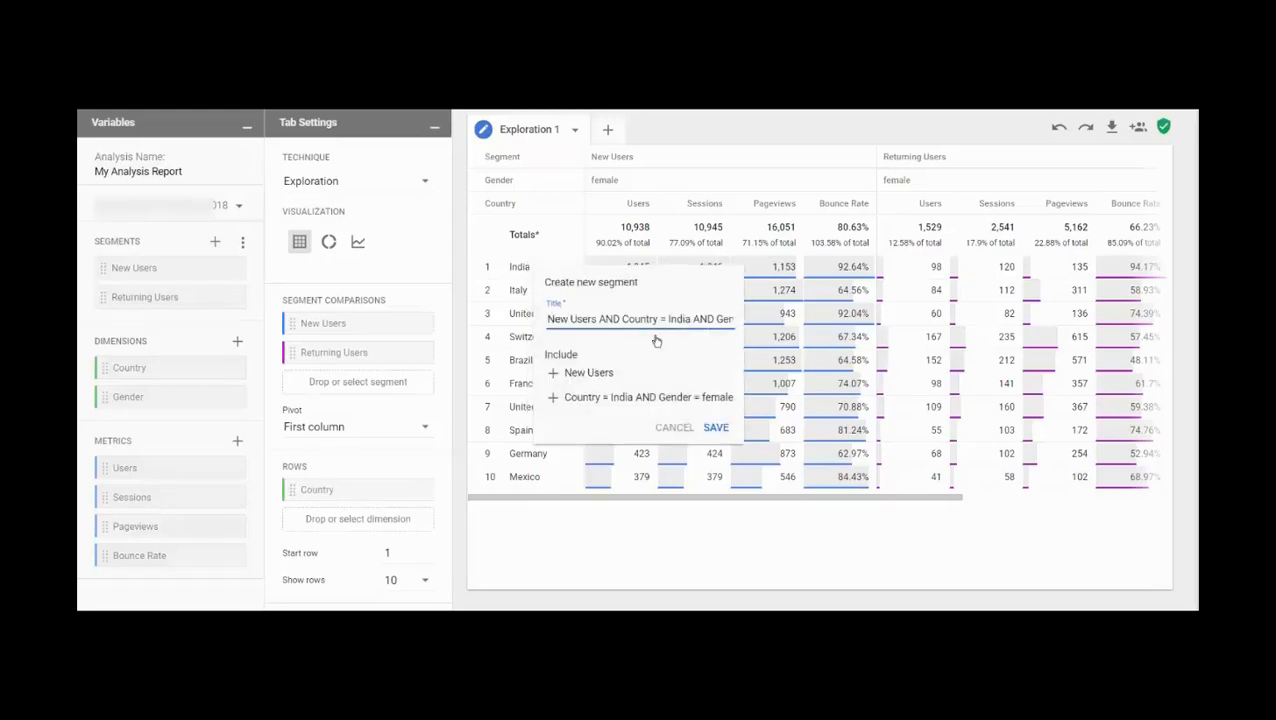
click(716, 428)
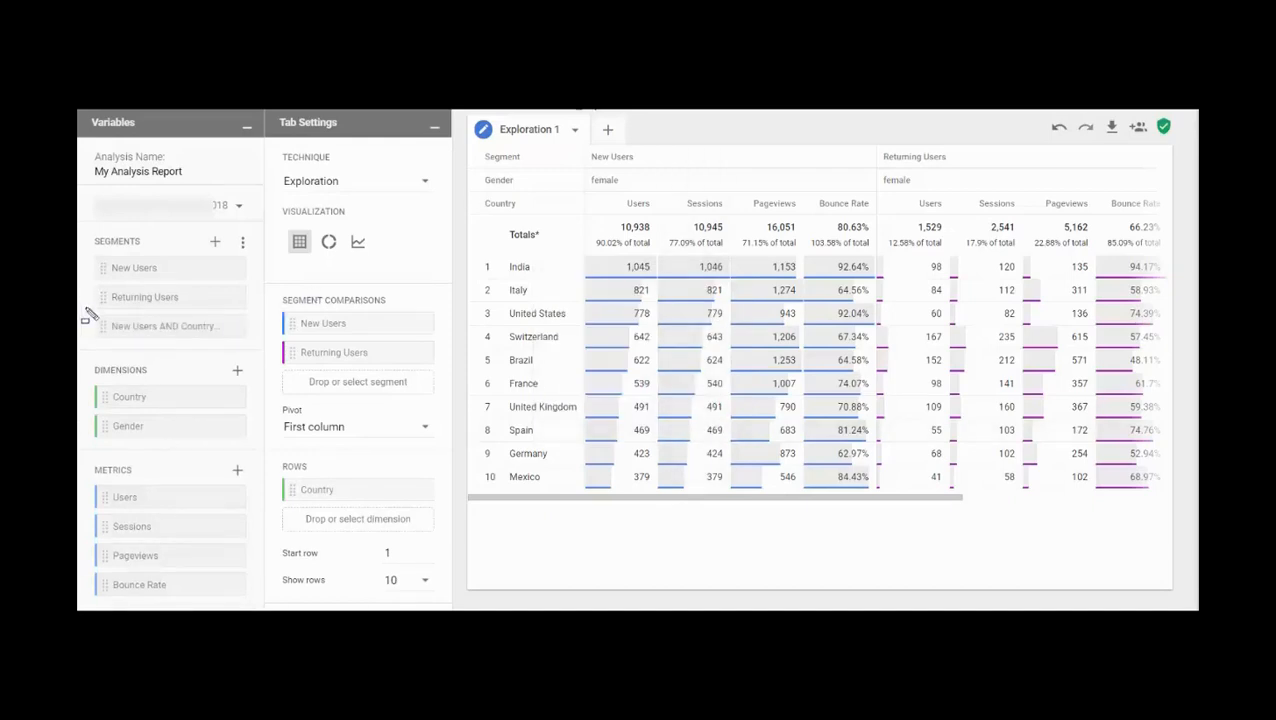
mouse_move(82, 307)
mouse_down()
mouse_move(108, 346)
mouse_move(251, 346)
mouse_up()
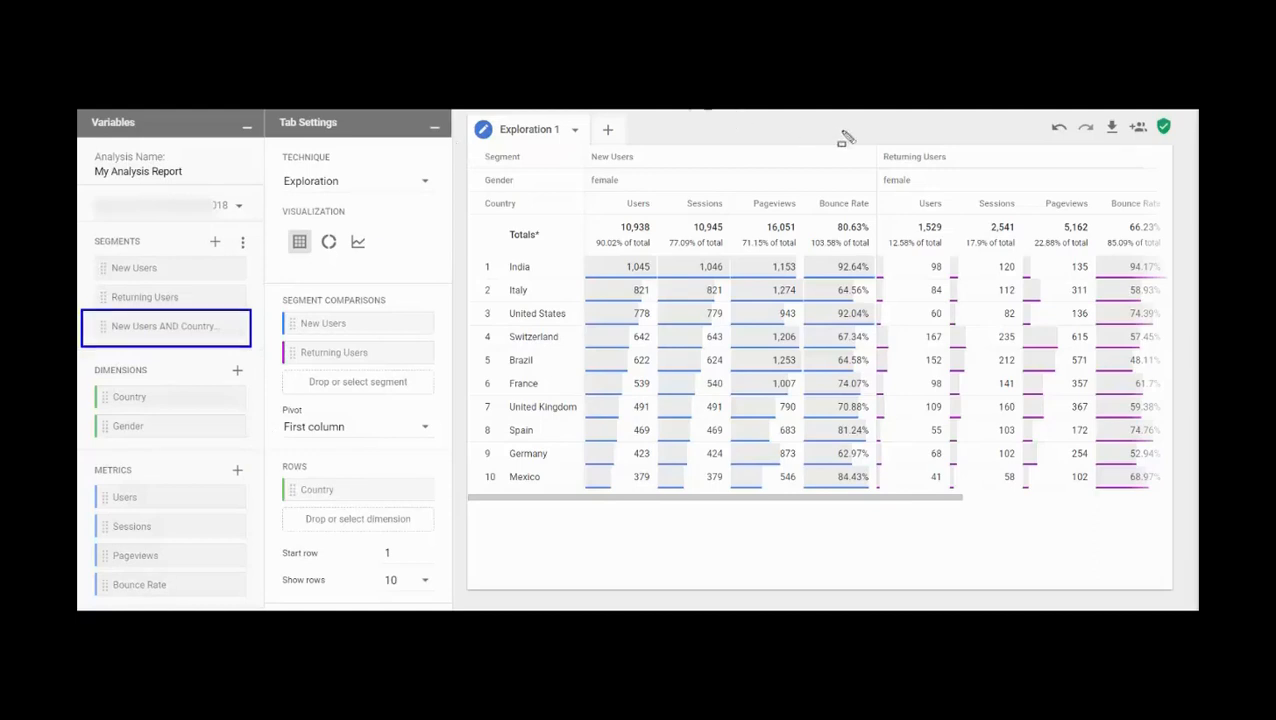
click(843, 112)
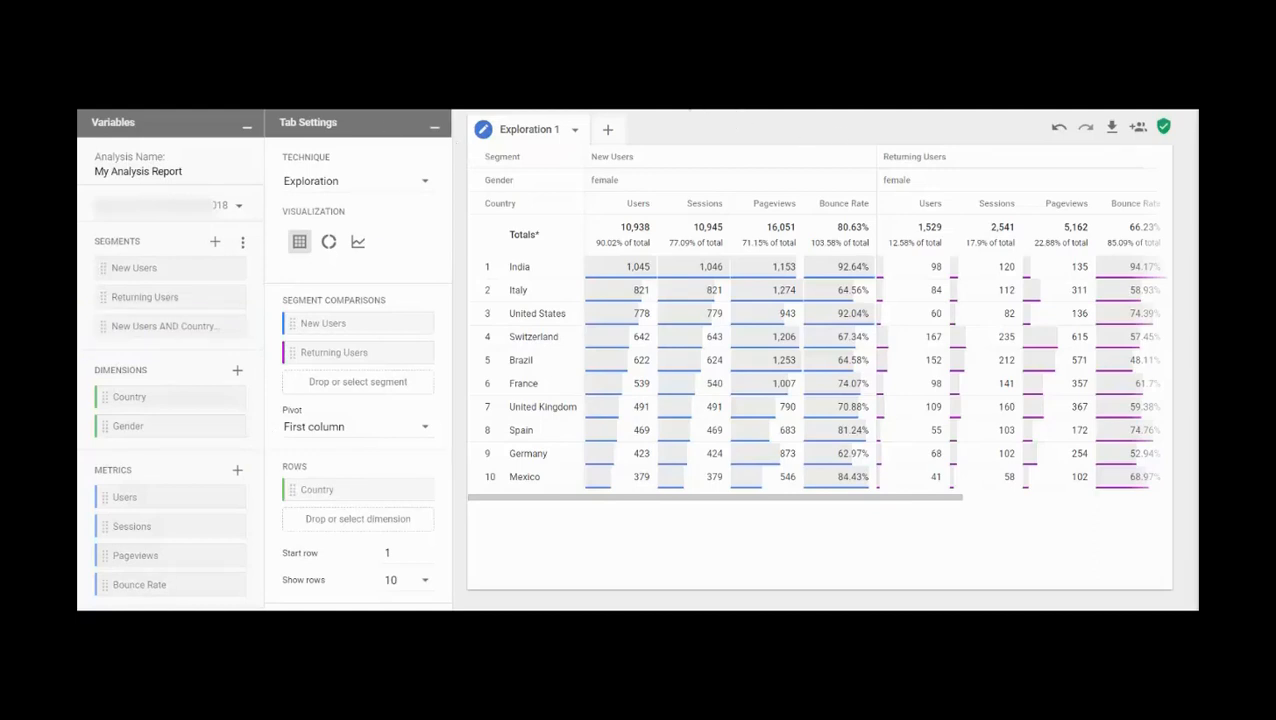
Step: Apply the New Users AND Country segment to the exploration's segment comparisons and review its columns in the table
right_click(145, 327)
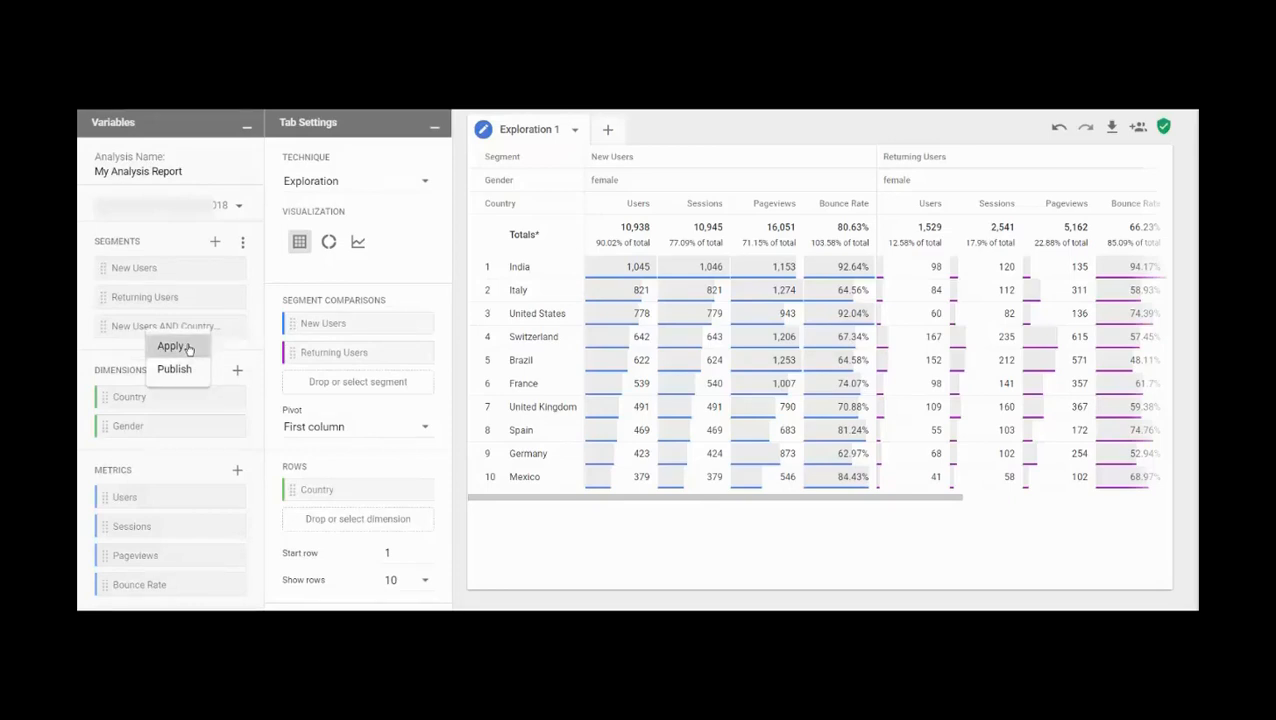
click(188, 348)
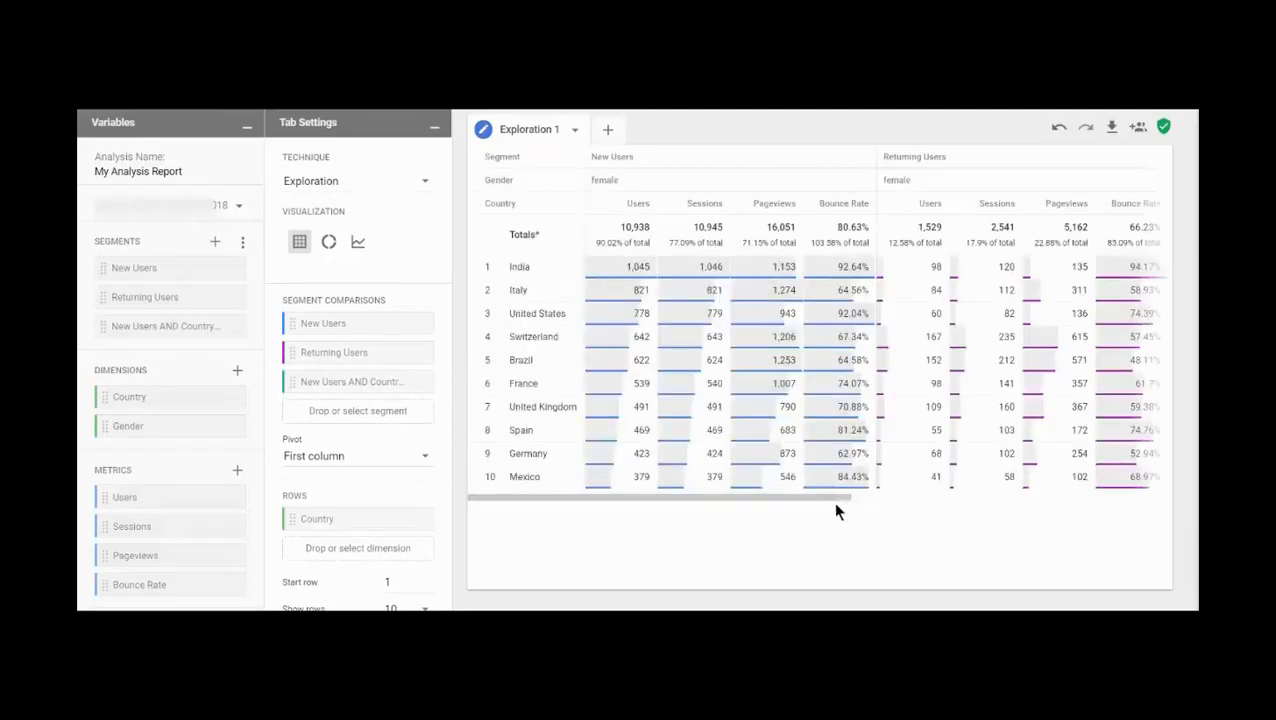
drag(829, 499, 1082, 507)
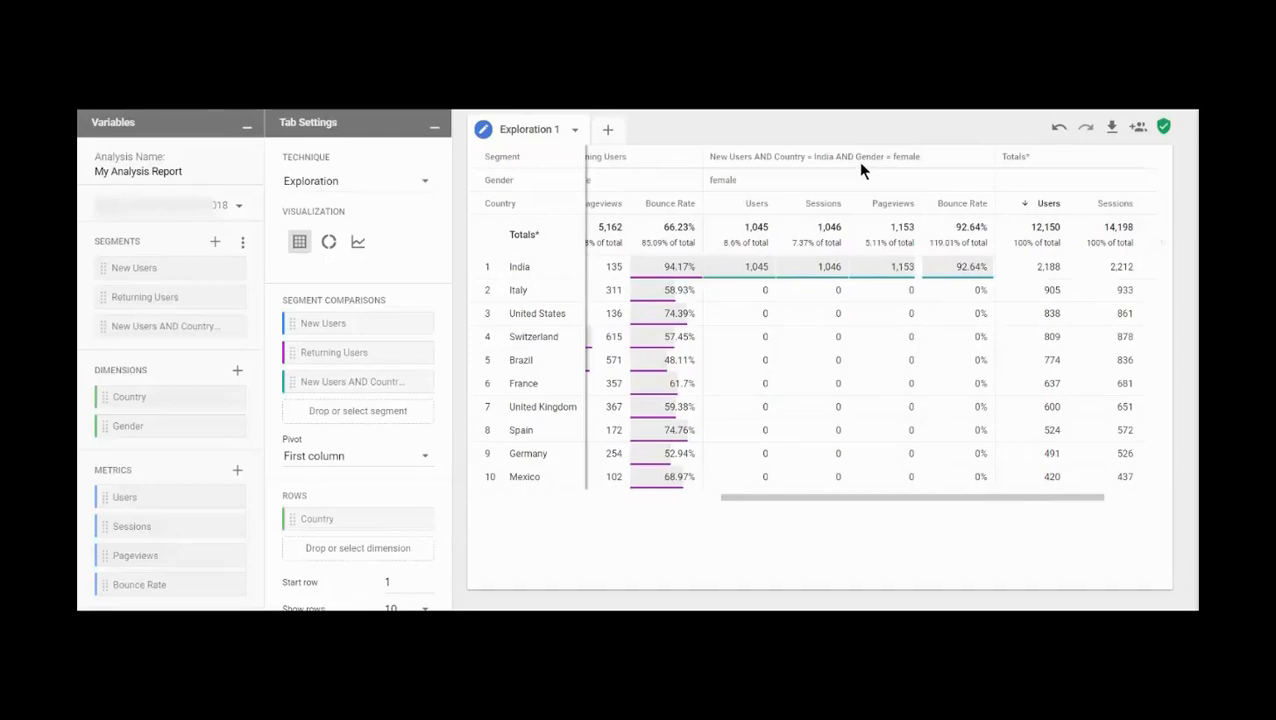
click(476, 499)
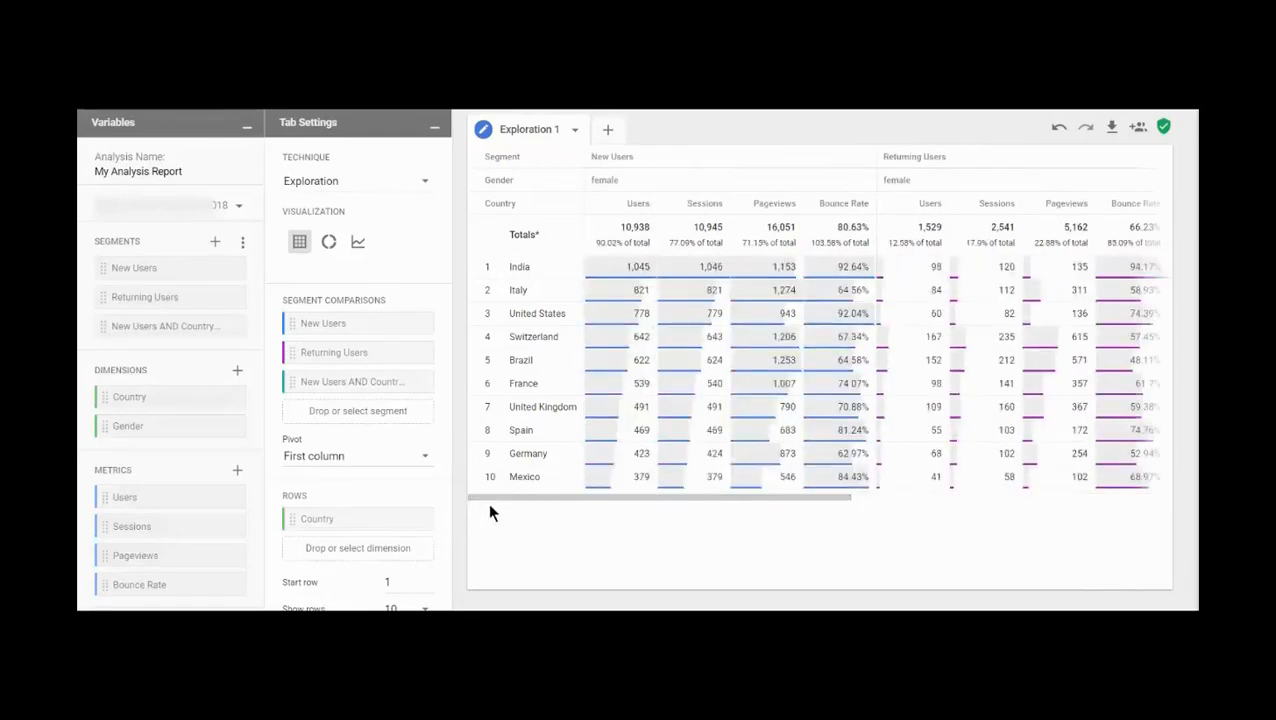
Step: Publish the New Users AND Country segment from the analysis's segment list
right_click(155, 327)
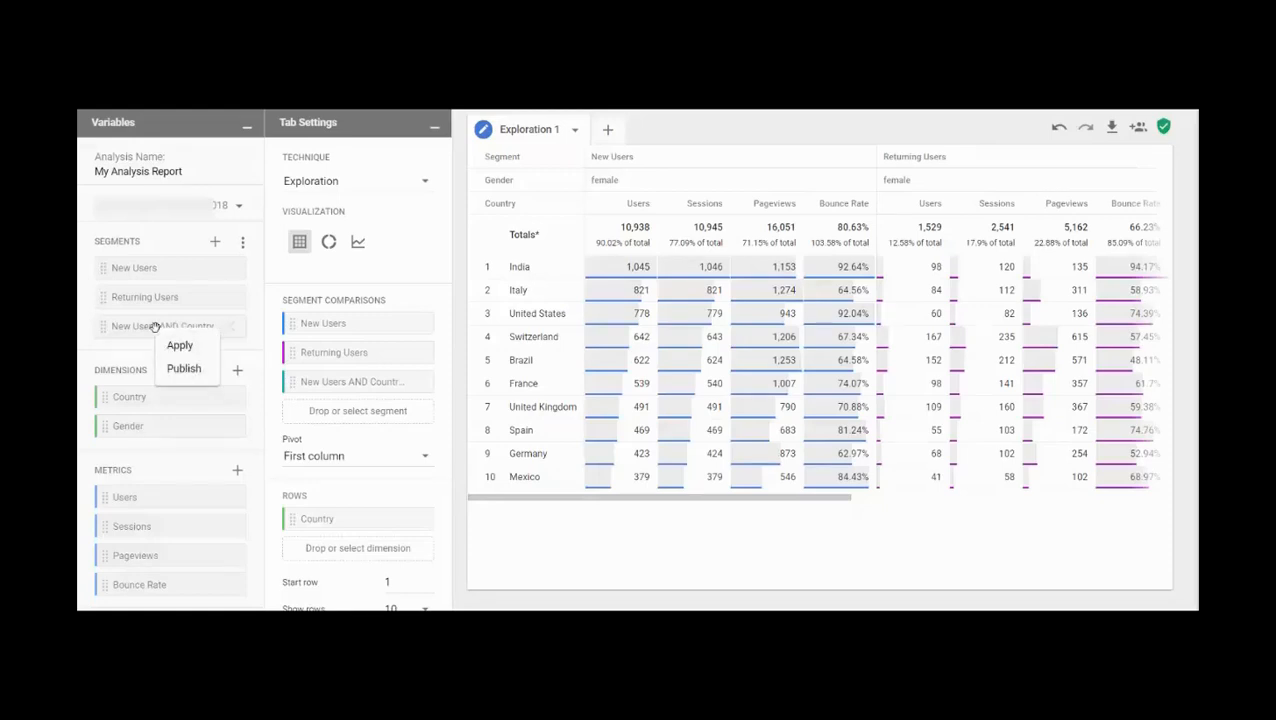
click(185, 372)
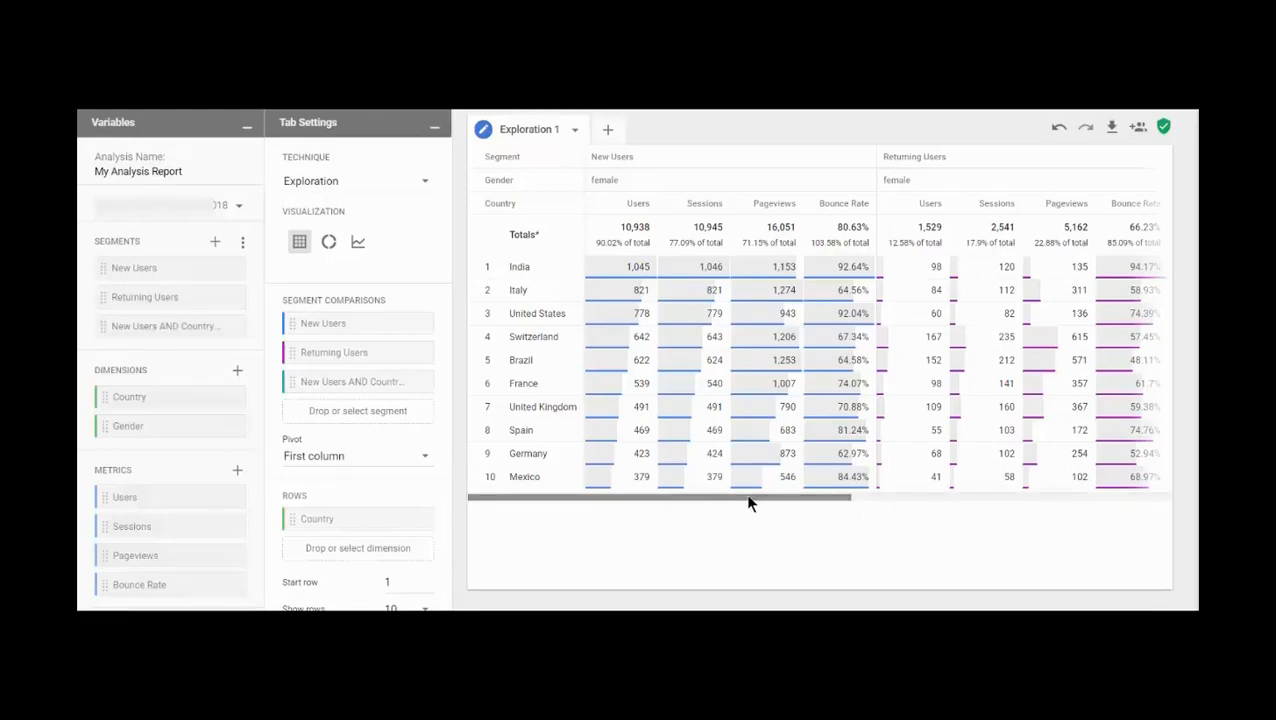
drag(745, 496, 570, 494)
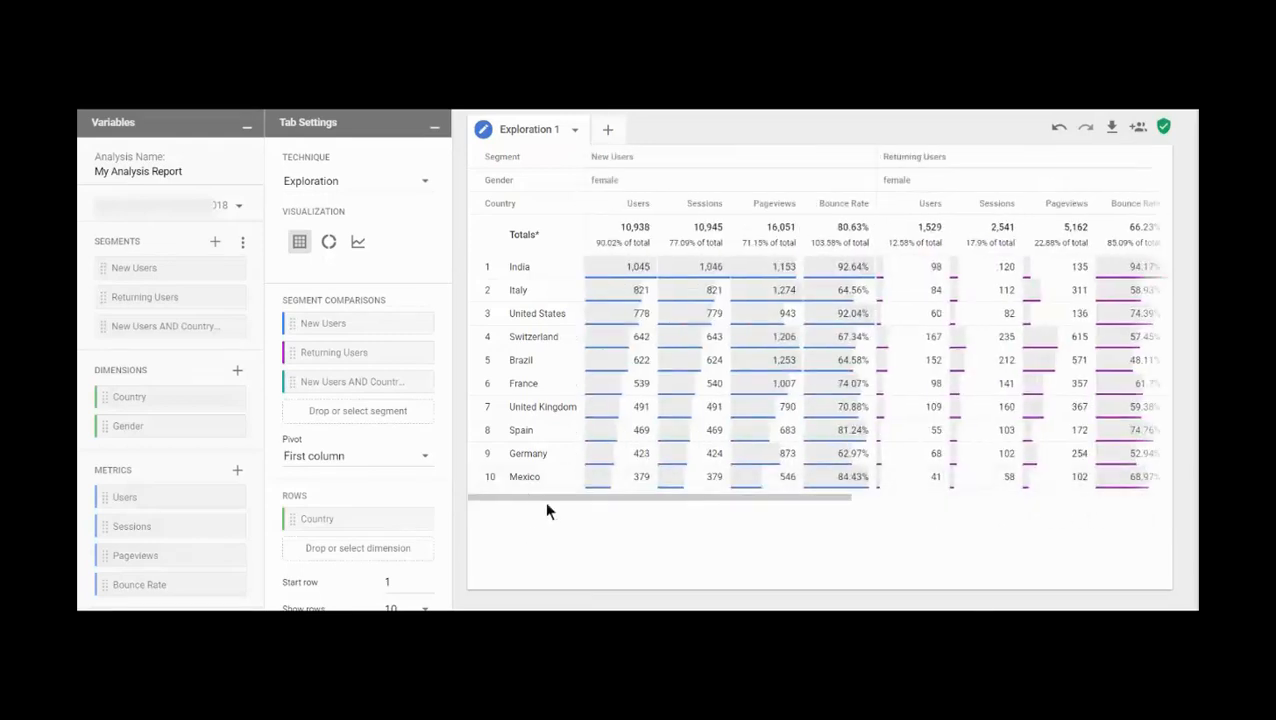
Step: Minimize the Variables and Tab Settings panels to widen the report, and restore both panels
click(247, 128)
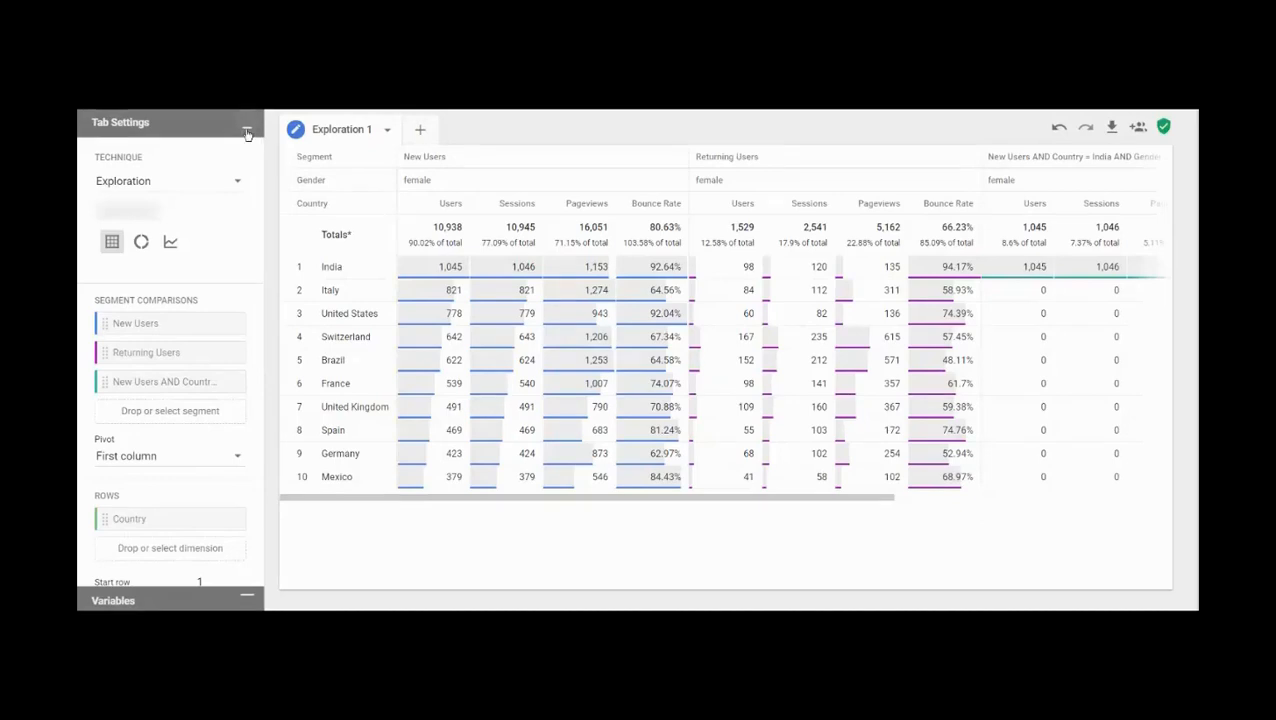
click(247, 131)
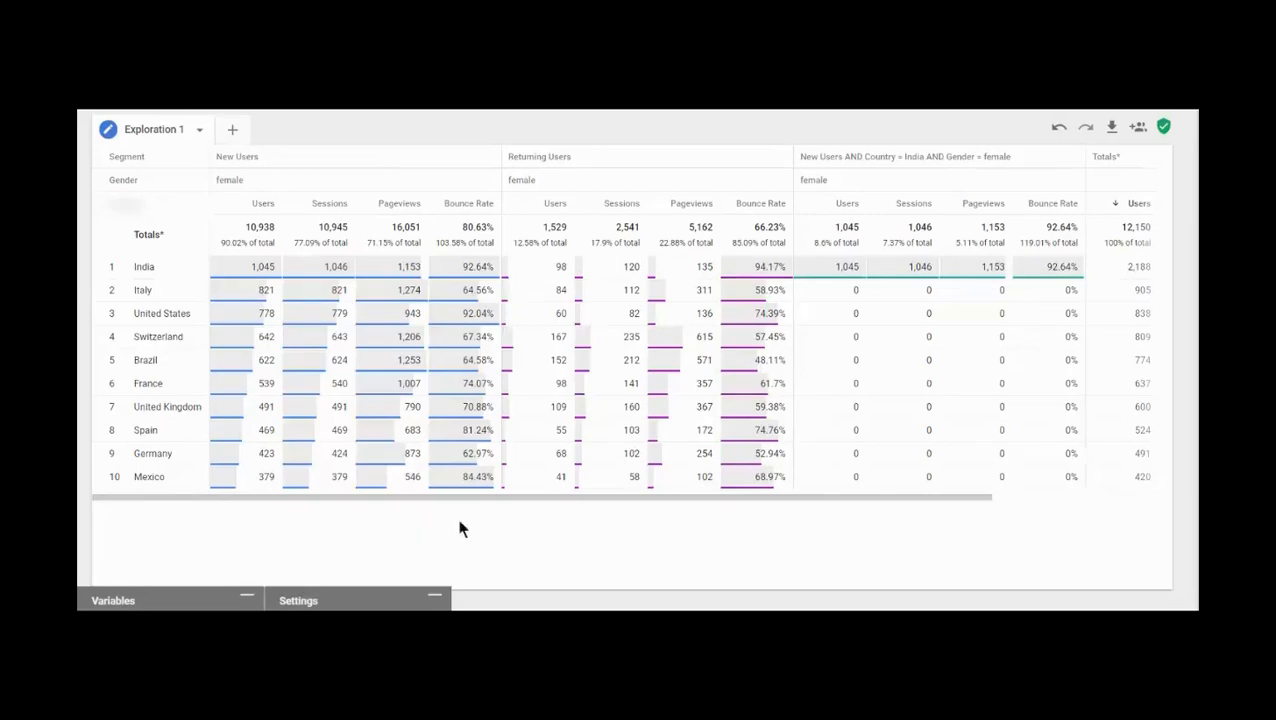
click(437, 598)
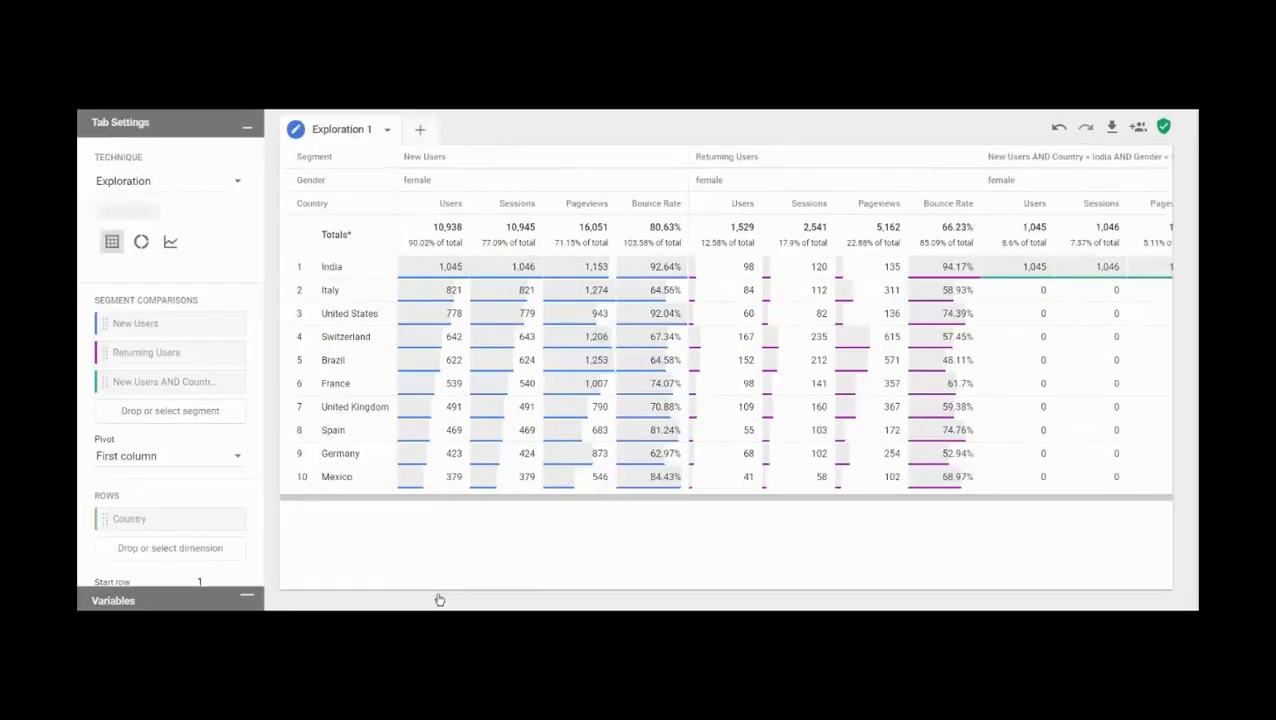
click(250, 599)
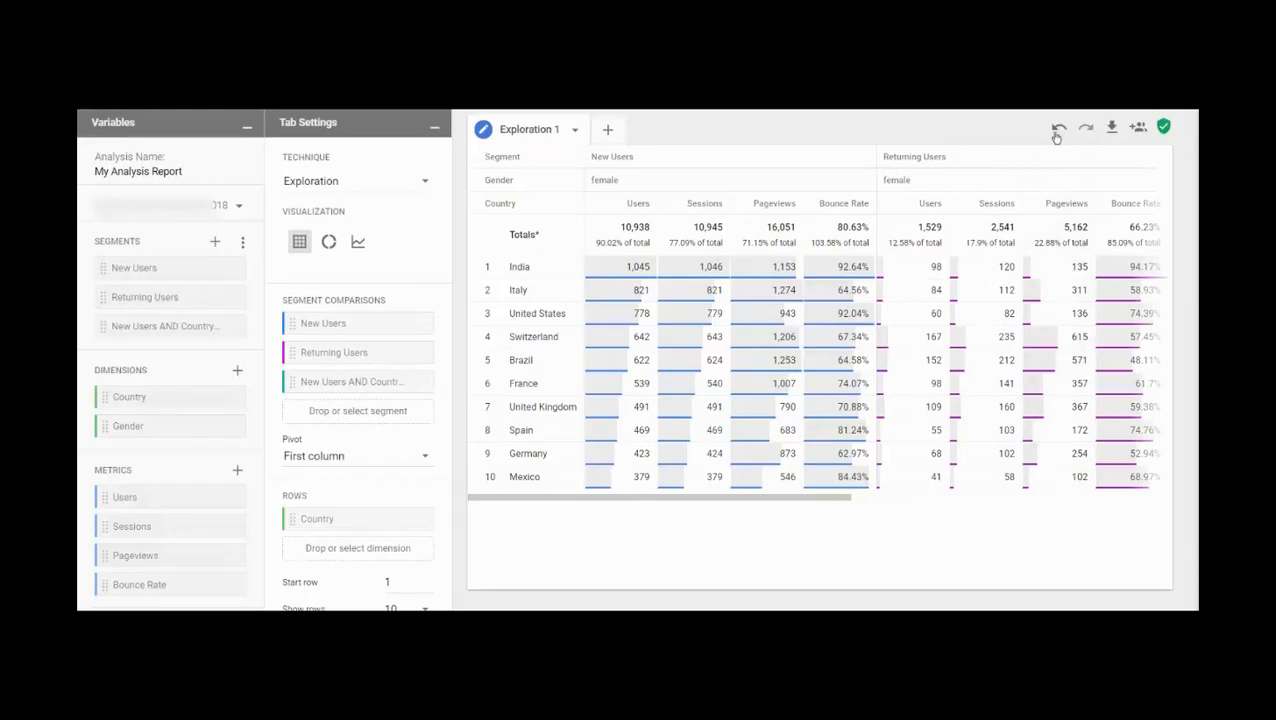
Step: Review the file formats offered for exporting the exploration's data, without exporting anything
click(1112, 133)
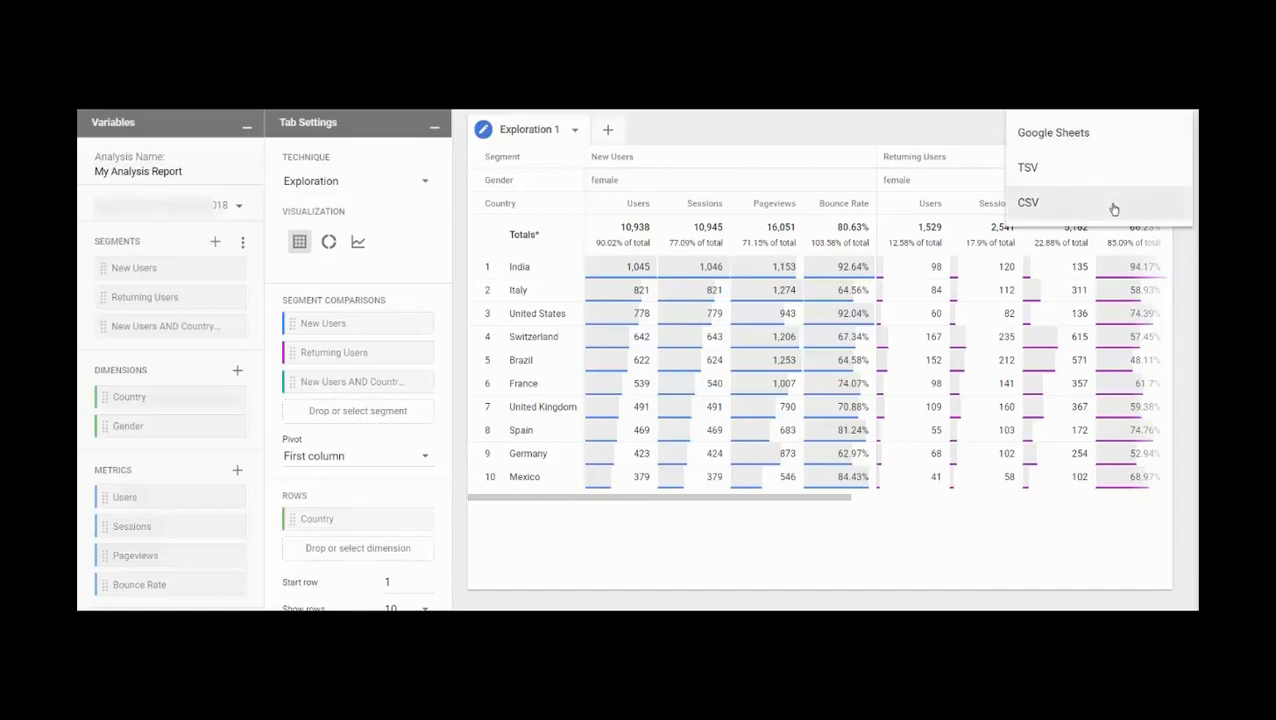
click(1055, 530)
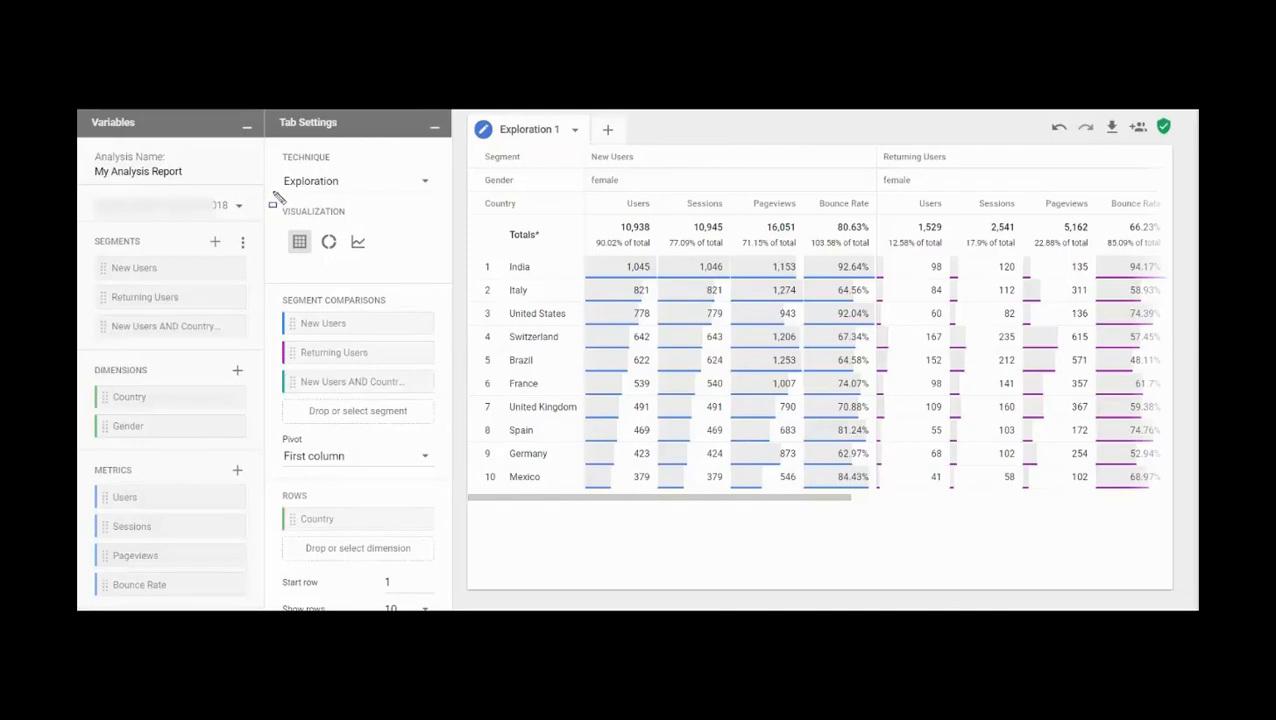
Step: Visualize the exploration's segment data as donut charts, and switch the visualization to line charts
mouse_move(272, 192)
mouse_down()
mouse_move(292, 228)
mouse_move(411, 259)
mouse_up()
key(Escape)
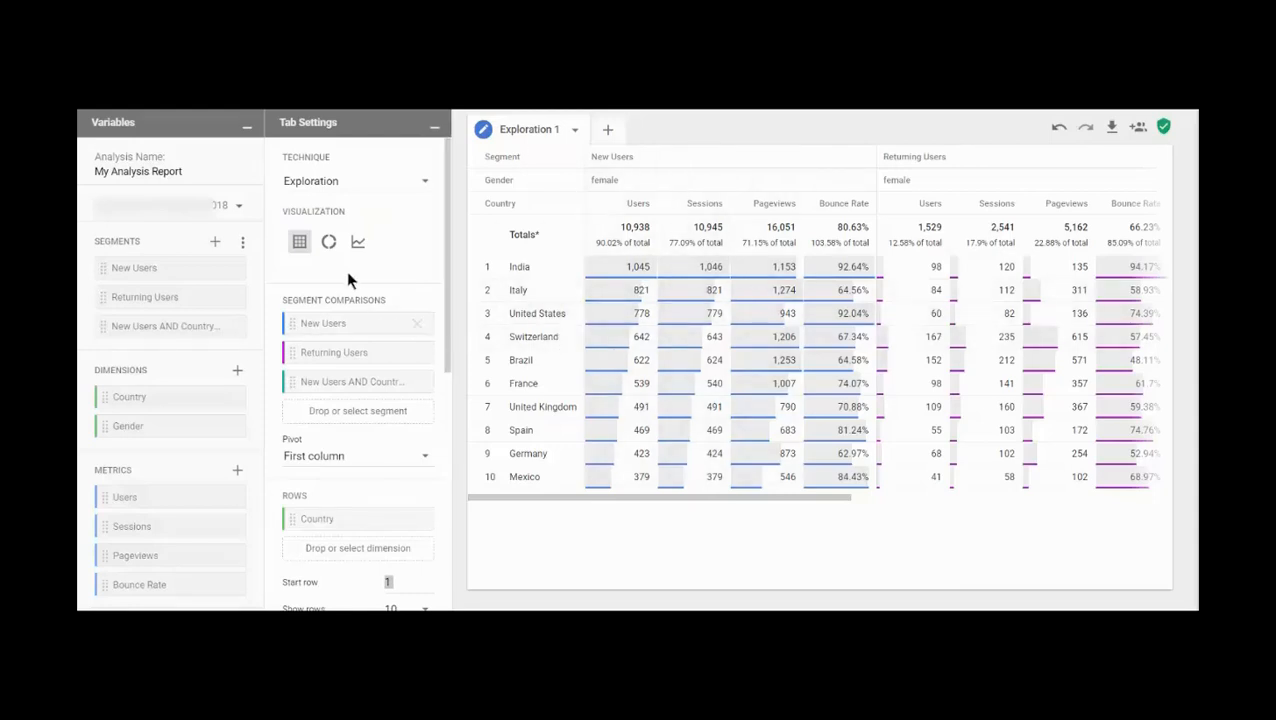
click(330, 243)
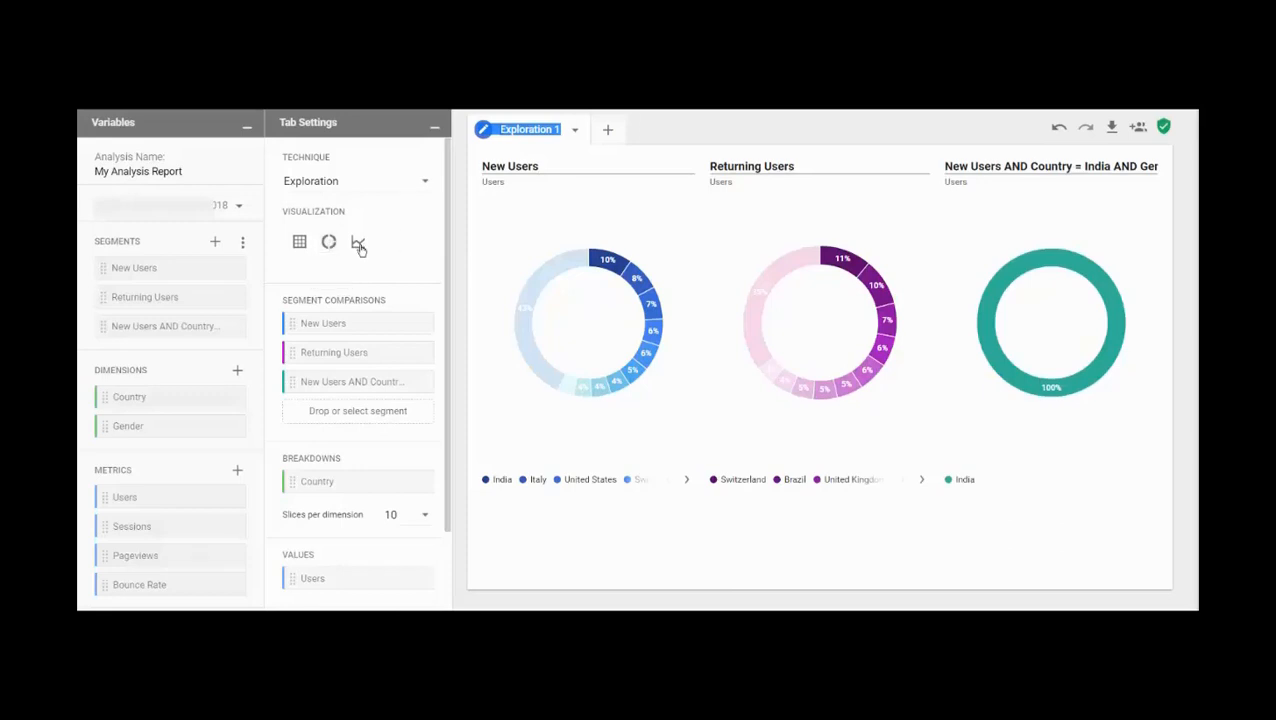
click(358, 244)
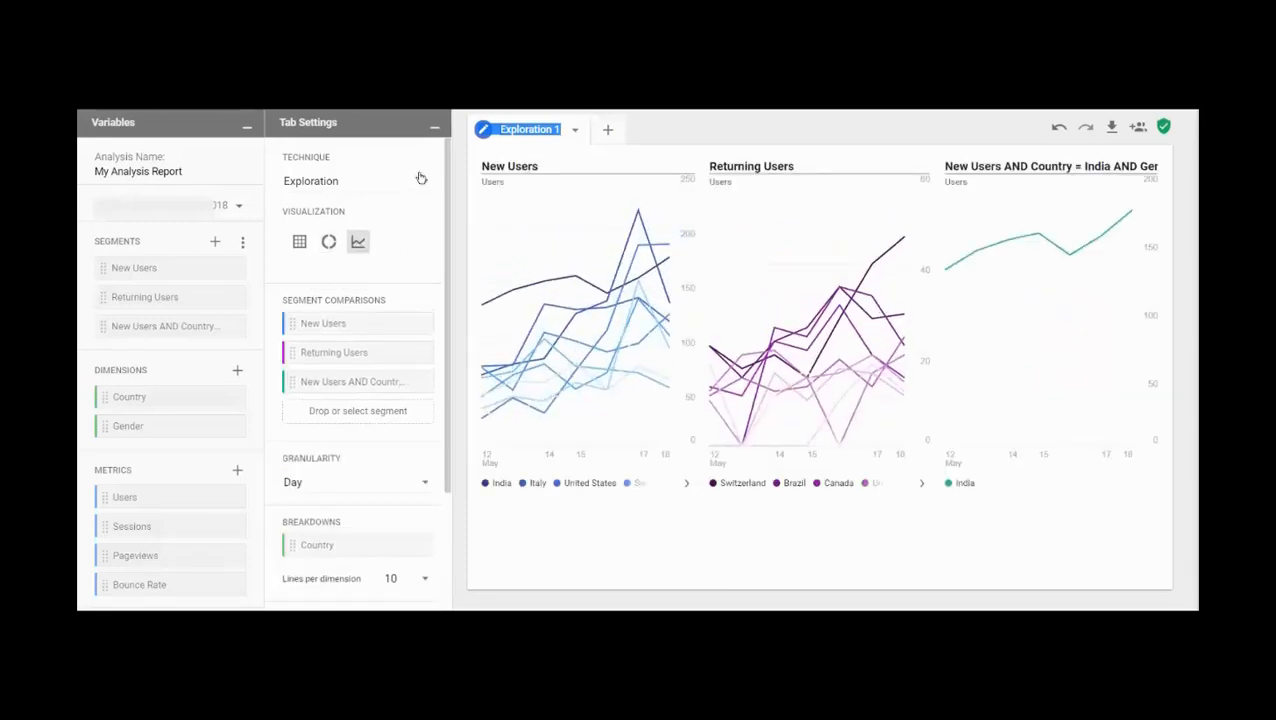
Step: Change the analysis technique to Funnel and examine the step table by segment and country
drag(276, 138, 368, 170)
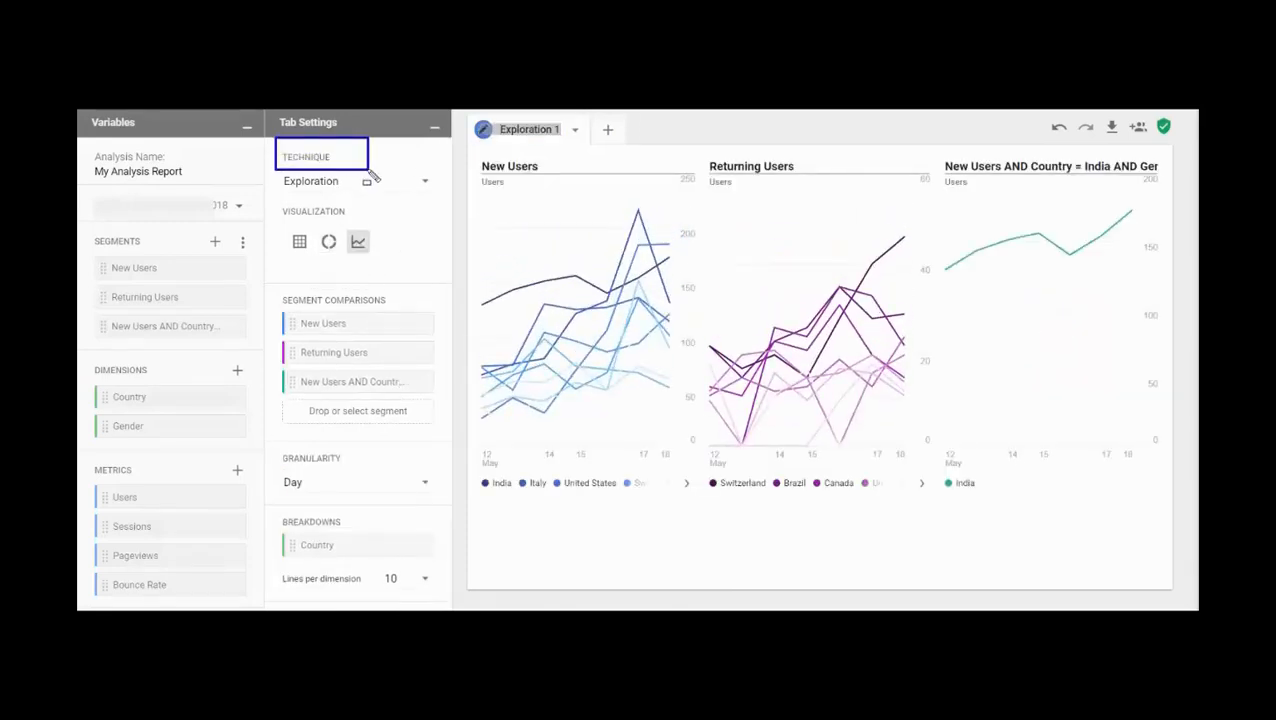
click(422, 182)
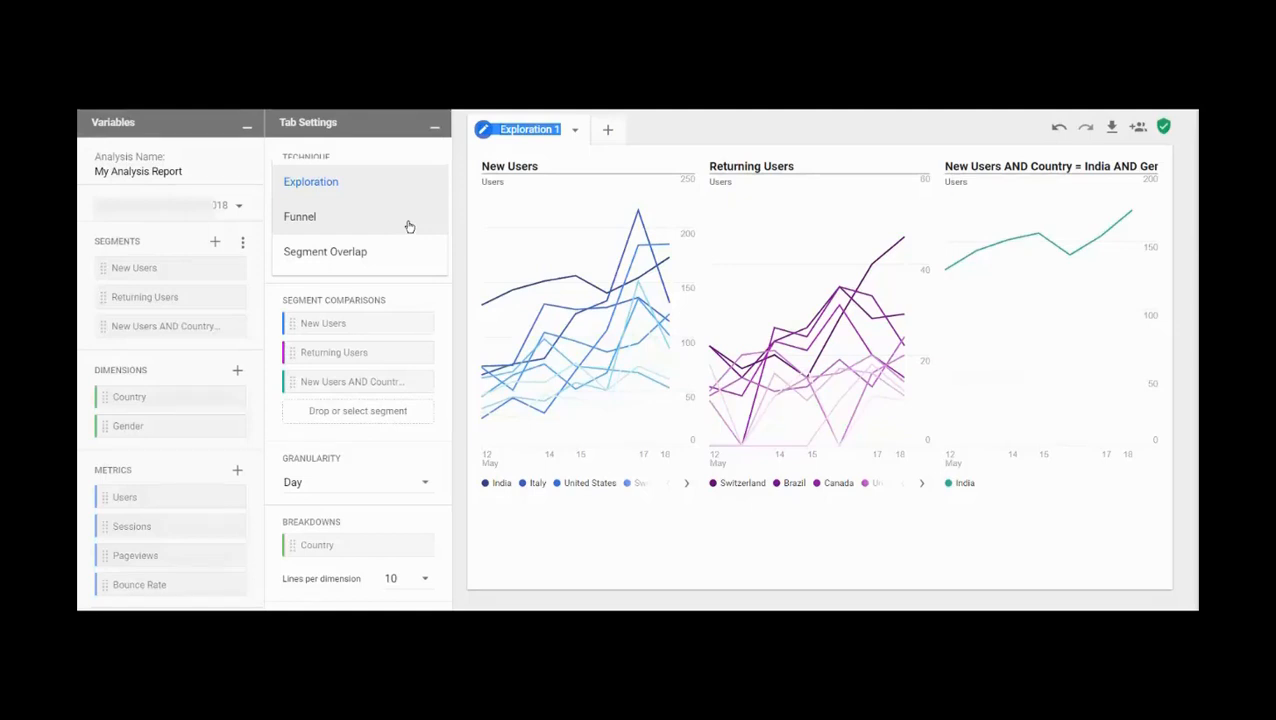
click(409, 227)
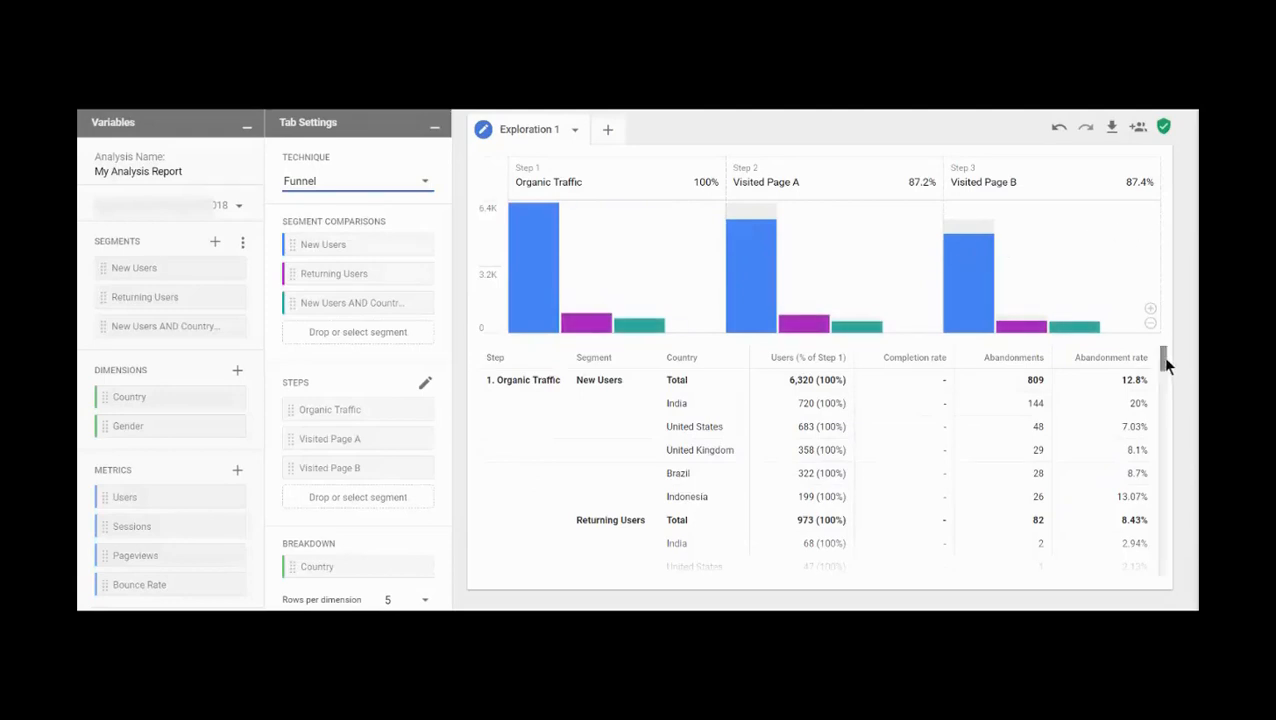
scroll(1164, 354, down, 1)
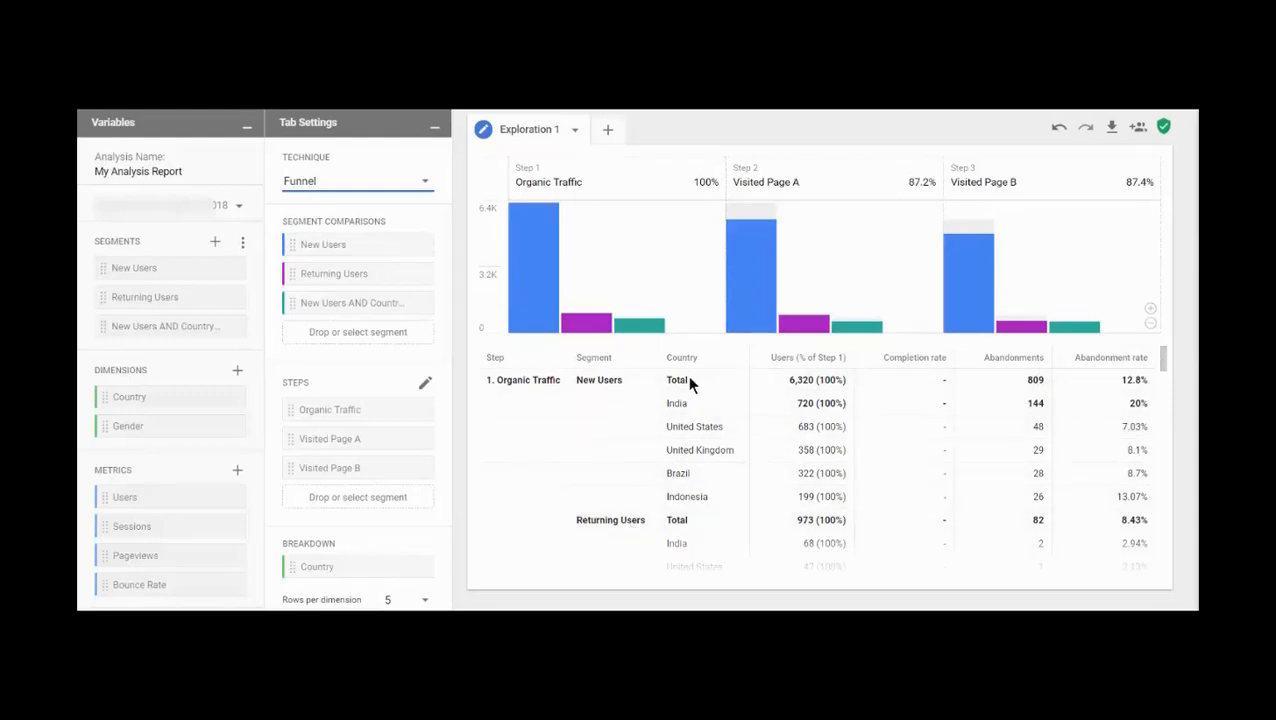
mouse_move(781, 365)
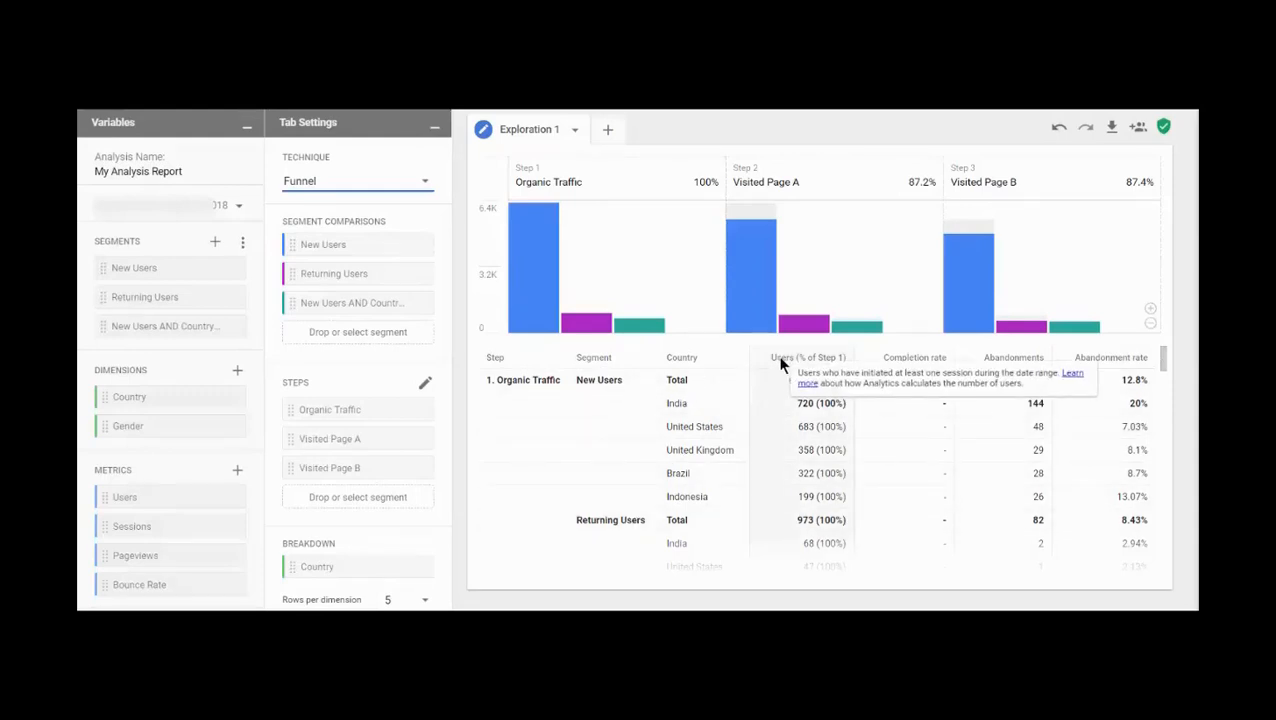
Step: Change the technique to Segment Overlap and remove the New Users AND Country segment from the comparisons
click(425, 180)
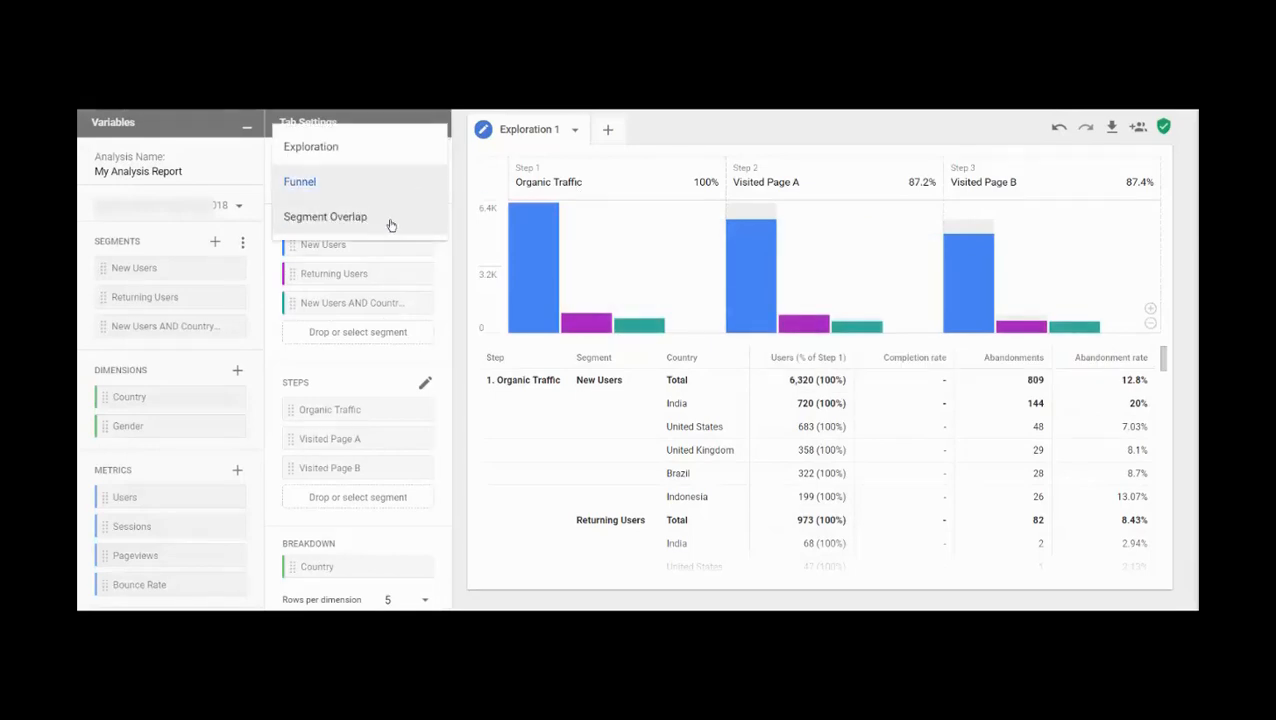
click(390, 217)
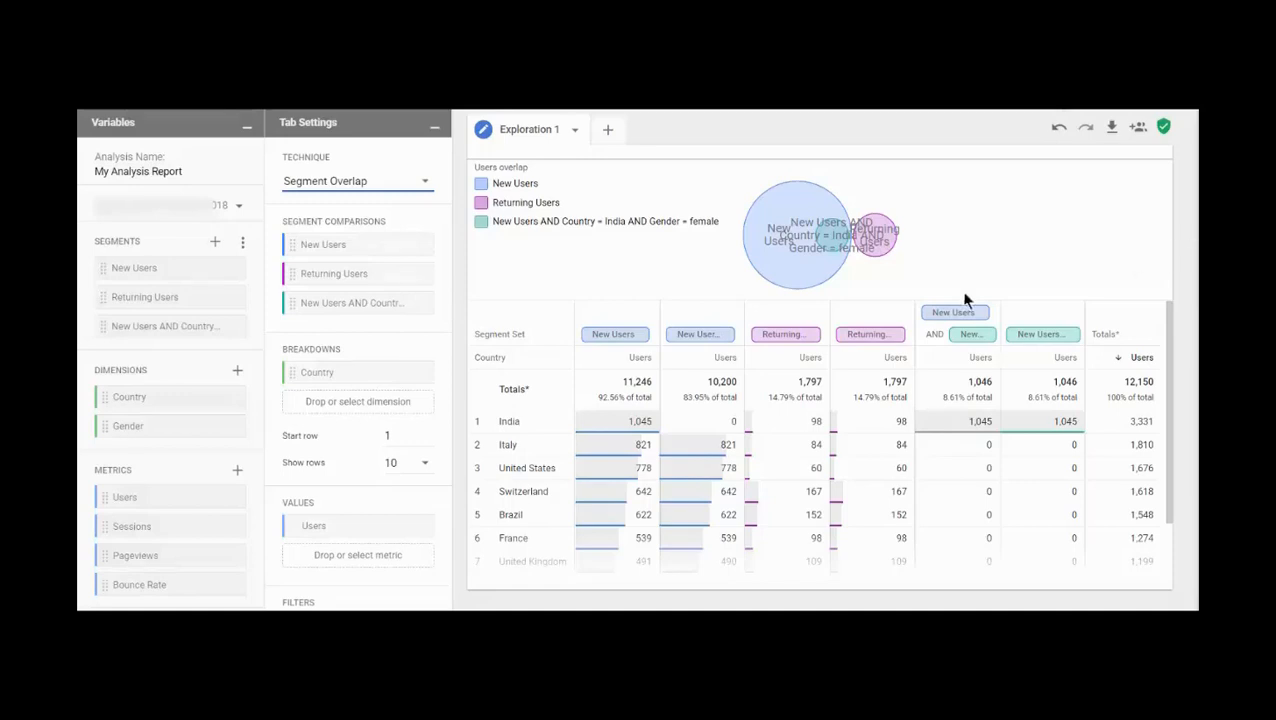
click(418, 303)
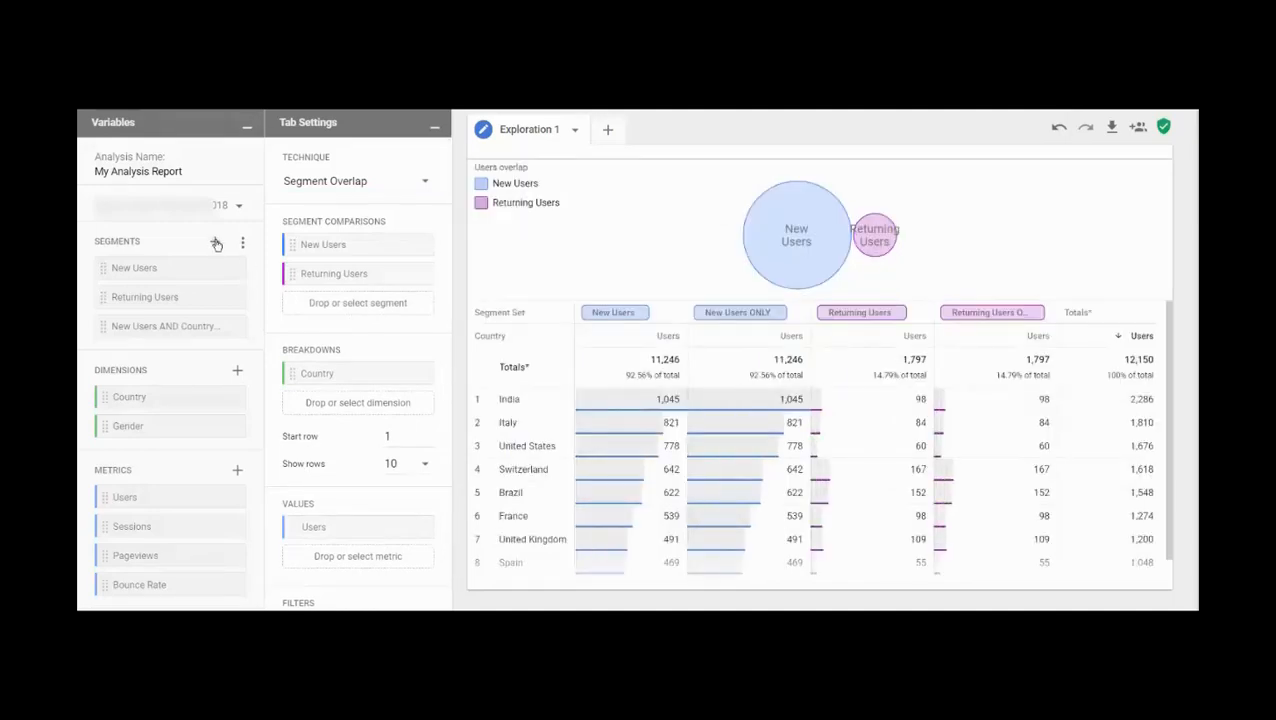
Step: Import the All Users segment, place it first in the segment comparisons, and inspect the overlaps in the diagram
click(215, 243)
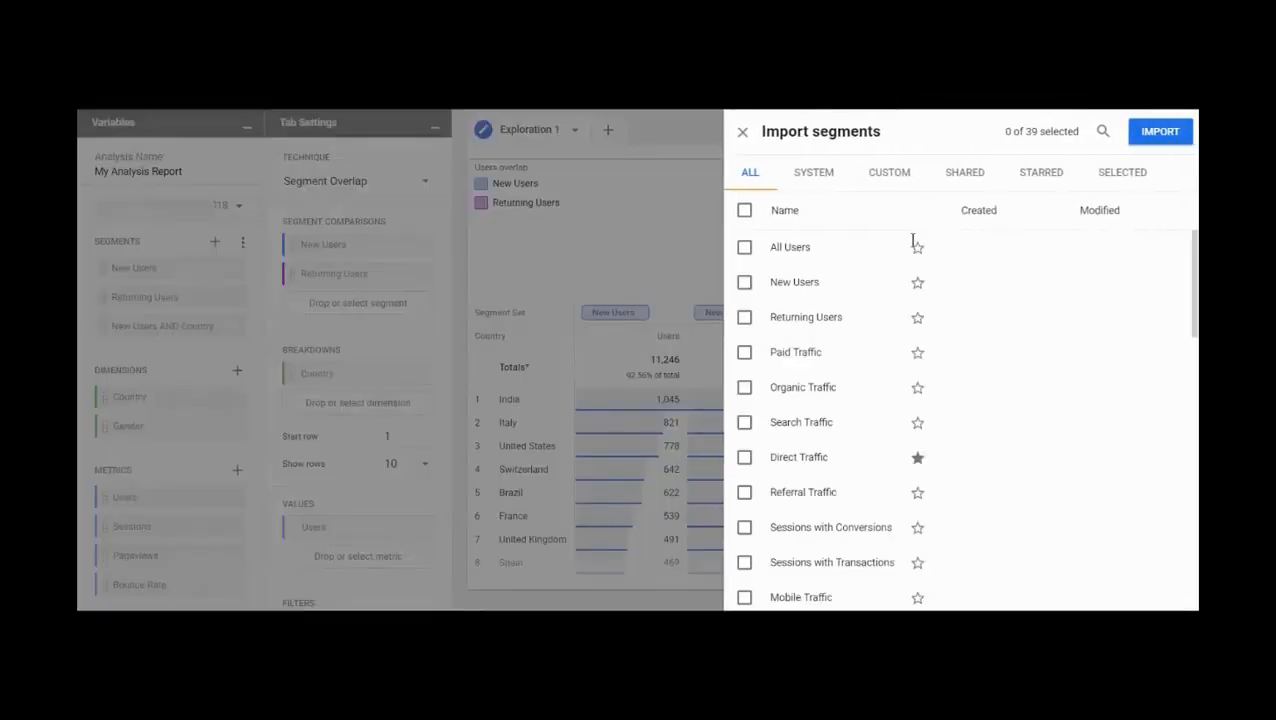
click(746, 249)
click(1157, 136)
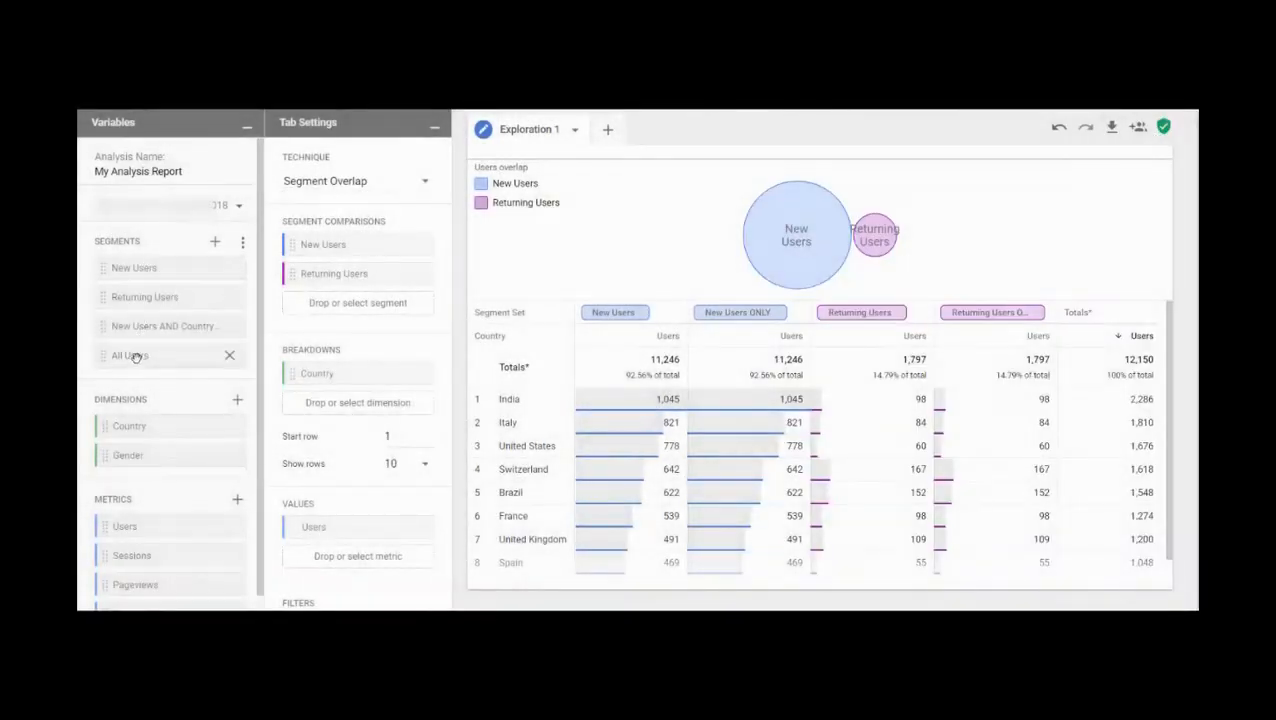
drag(127, 356, 307, 243)
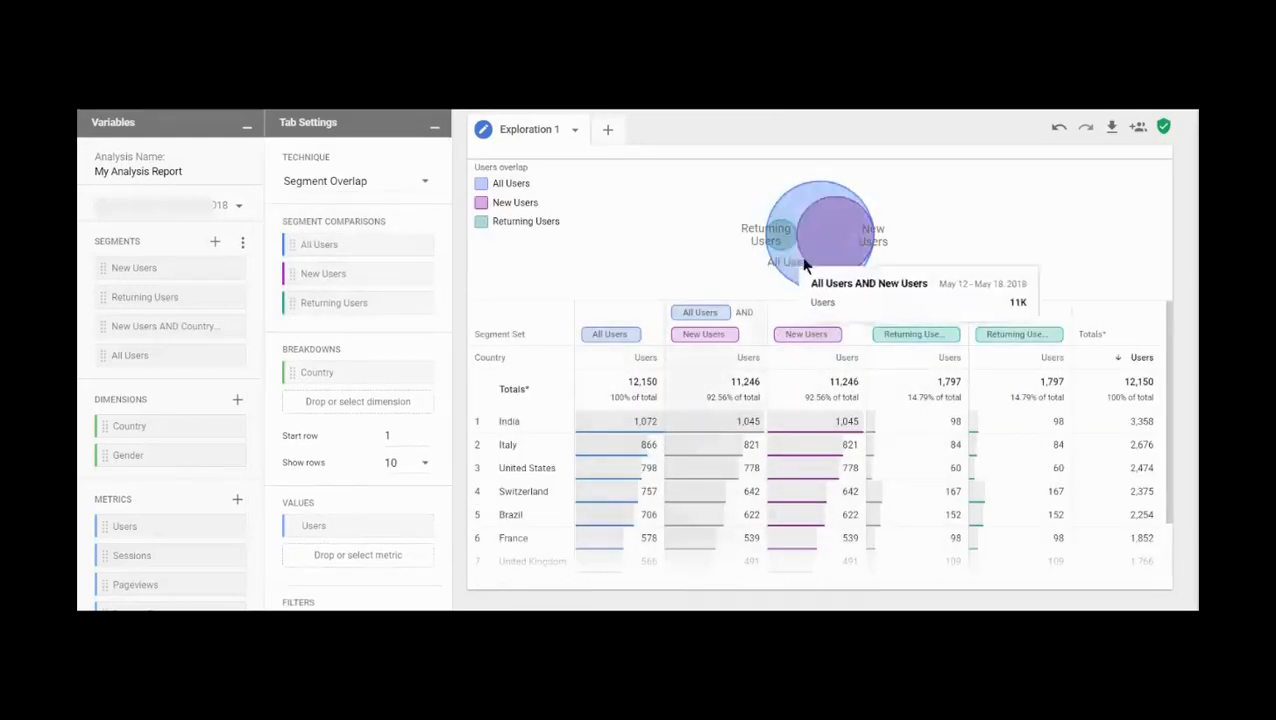
mouse_move(857, 236)
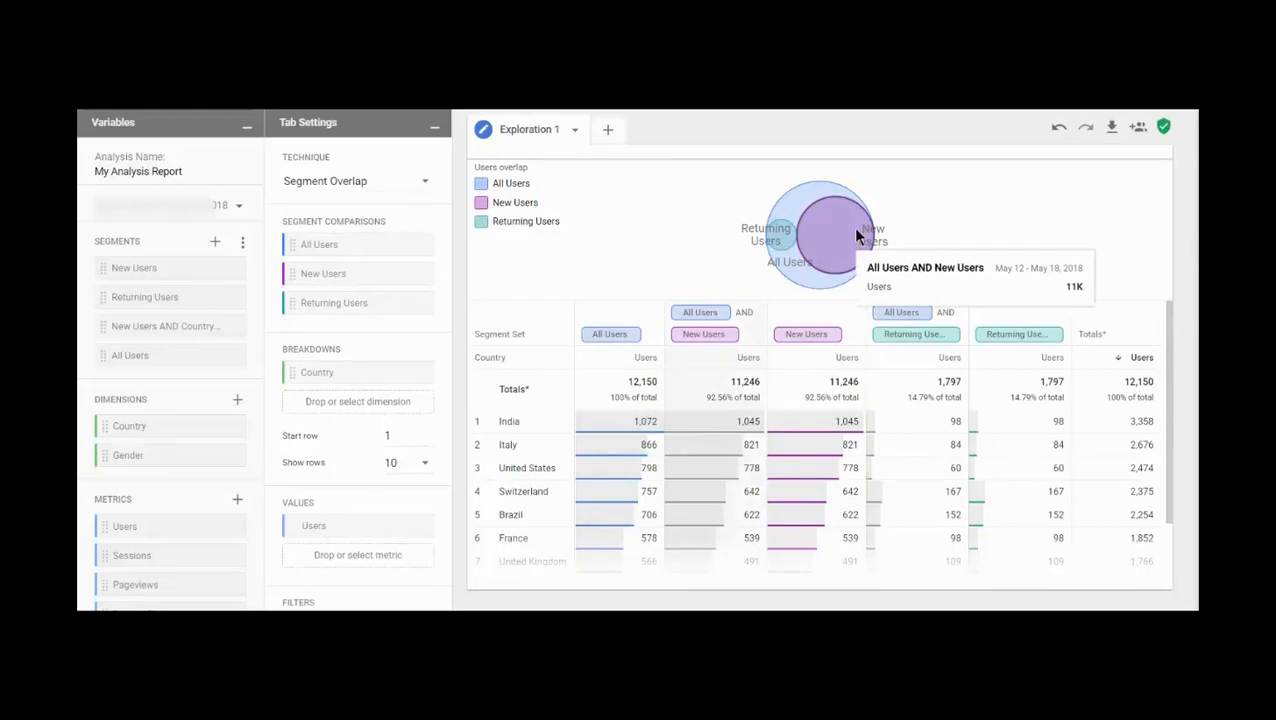
mouse_move(779, 234)
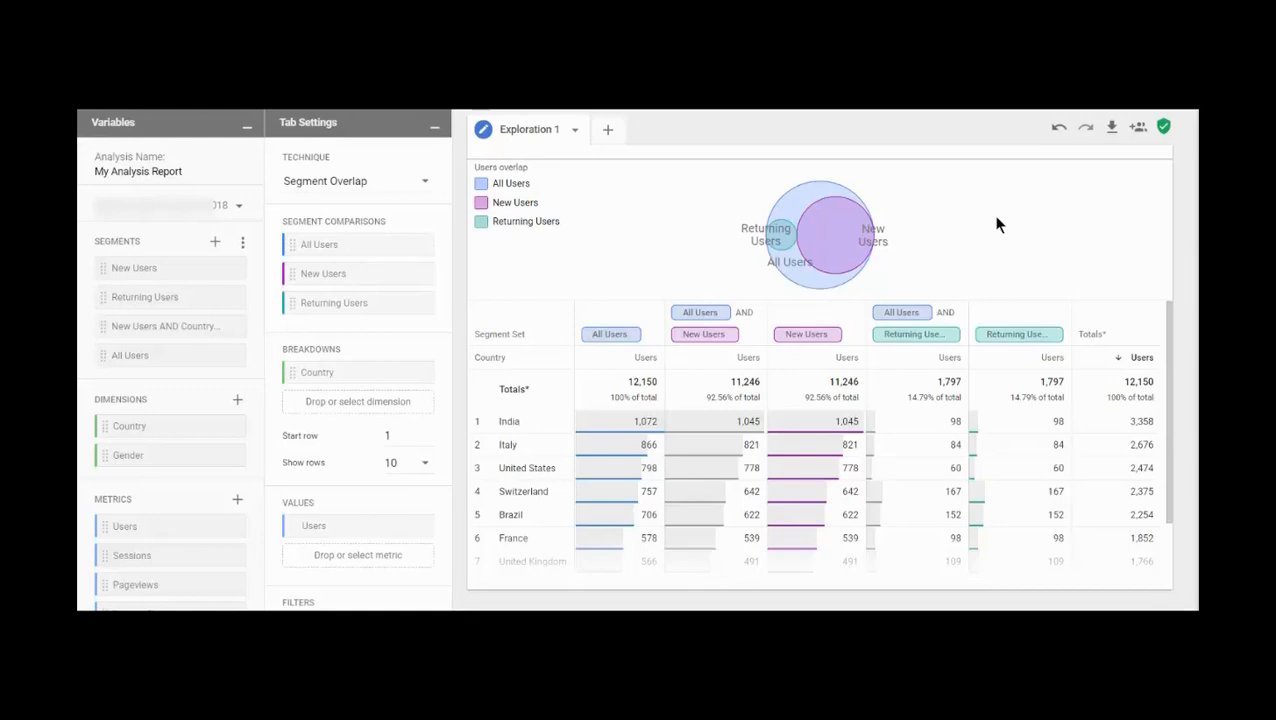
Step: Set the analysis technique back to Exploration and bring the segment pivot setting into view
click(407, 180)
click(347, 115)
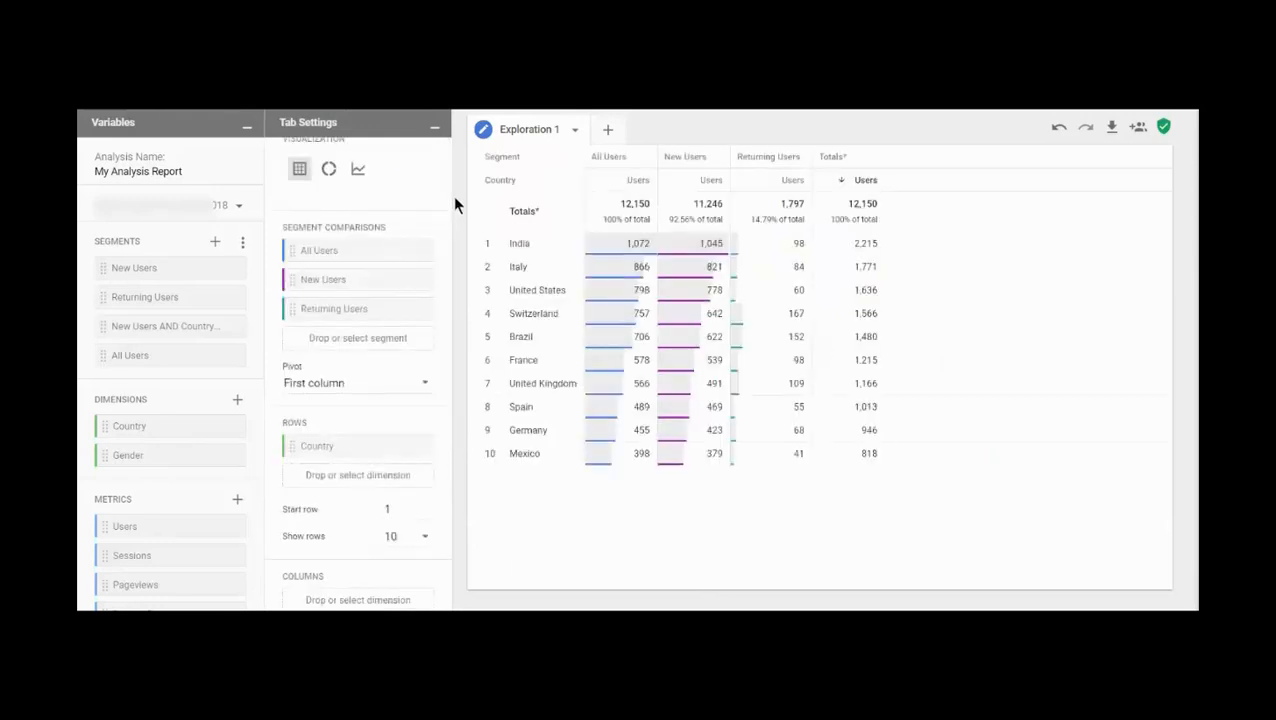
drag(447, 191, 442, 259)
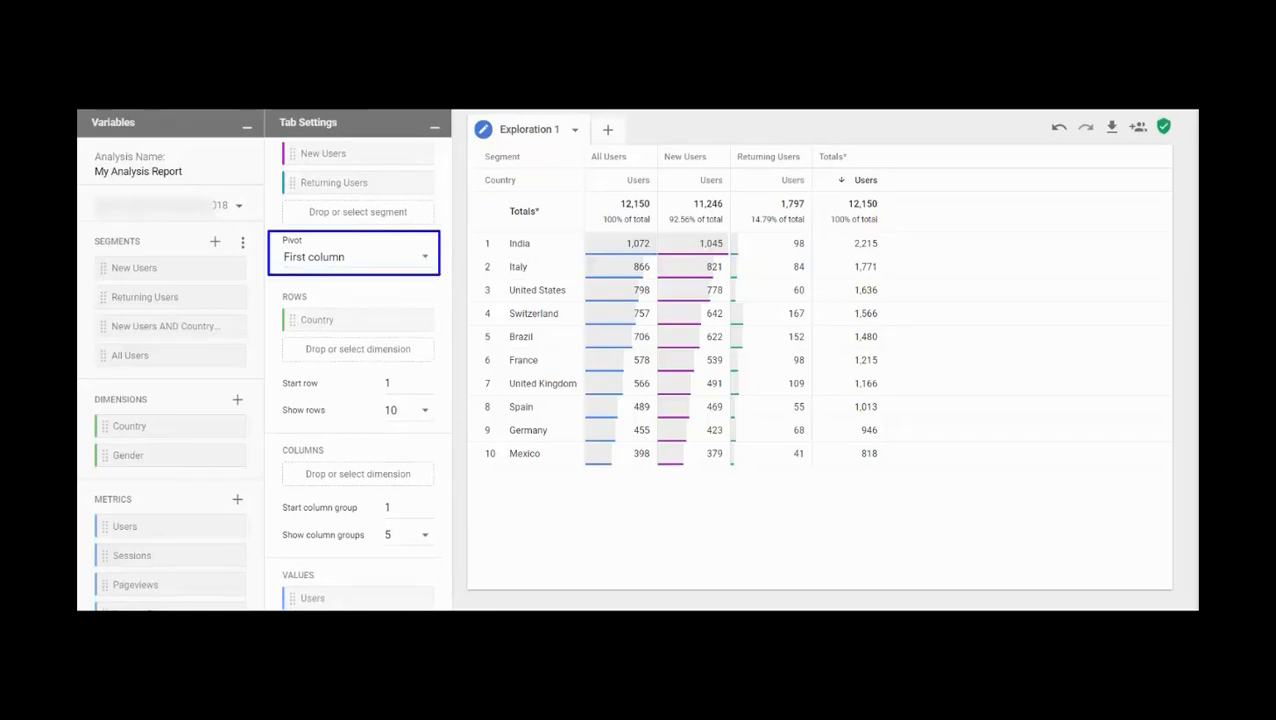
Step: Try the First row pivot for the segment comparisons and set the pivot back to First column
click(425, 260)
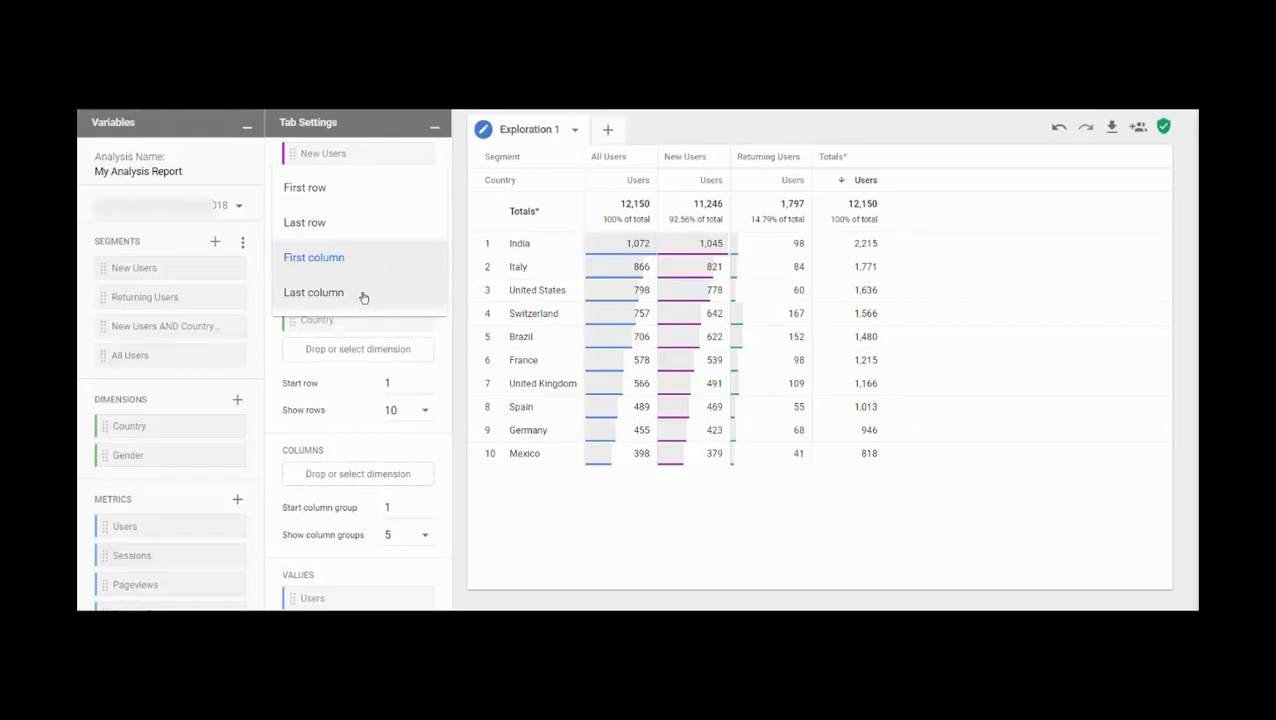
click(364, 190)
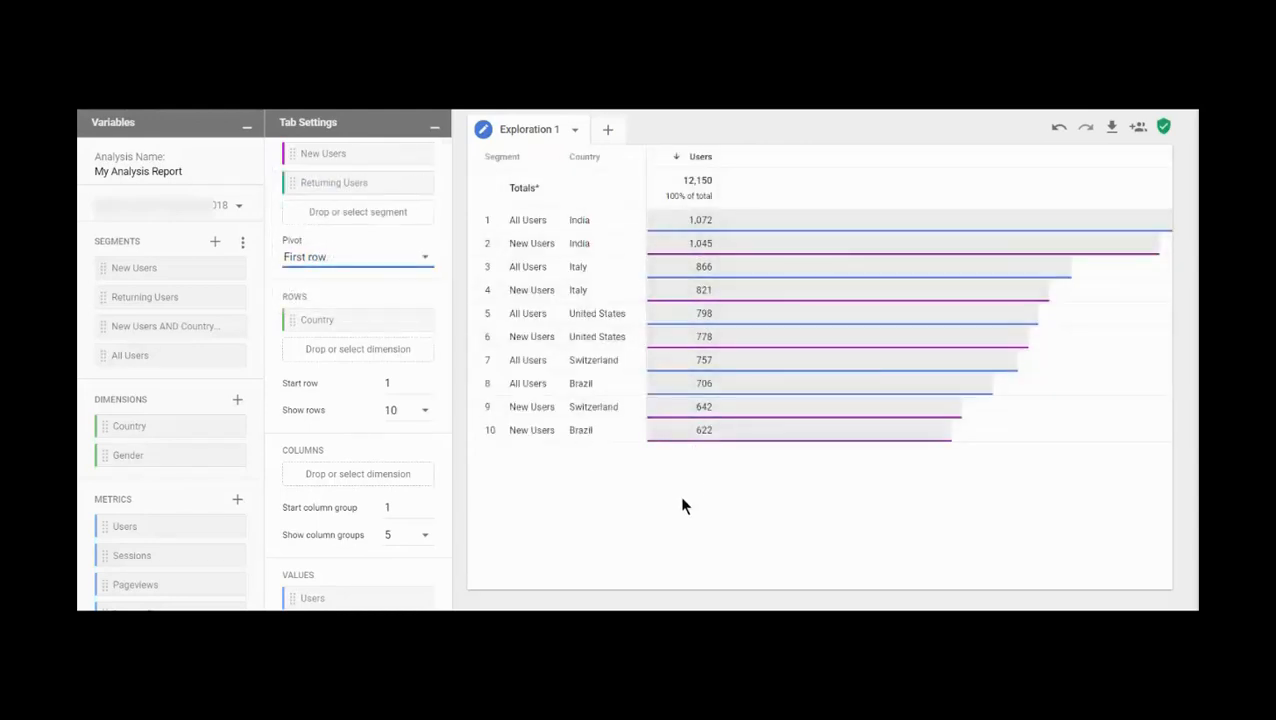
click(414, 257)
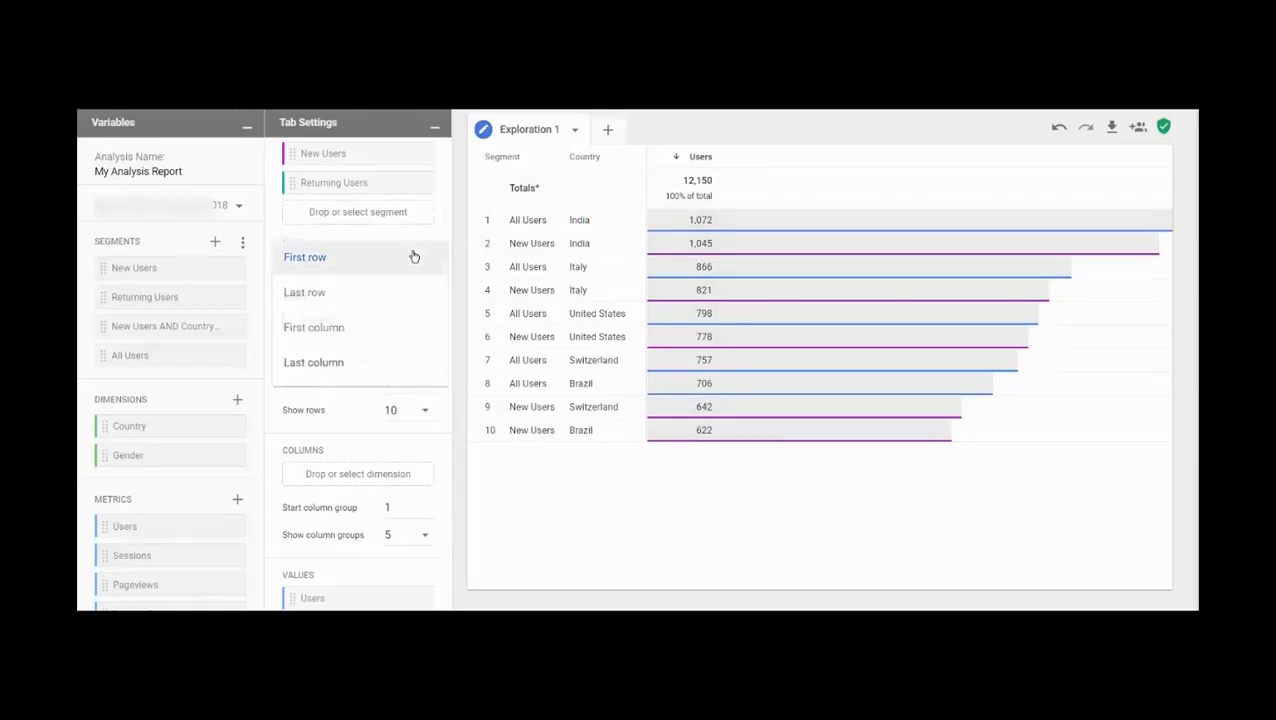
click(388, 327)
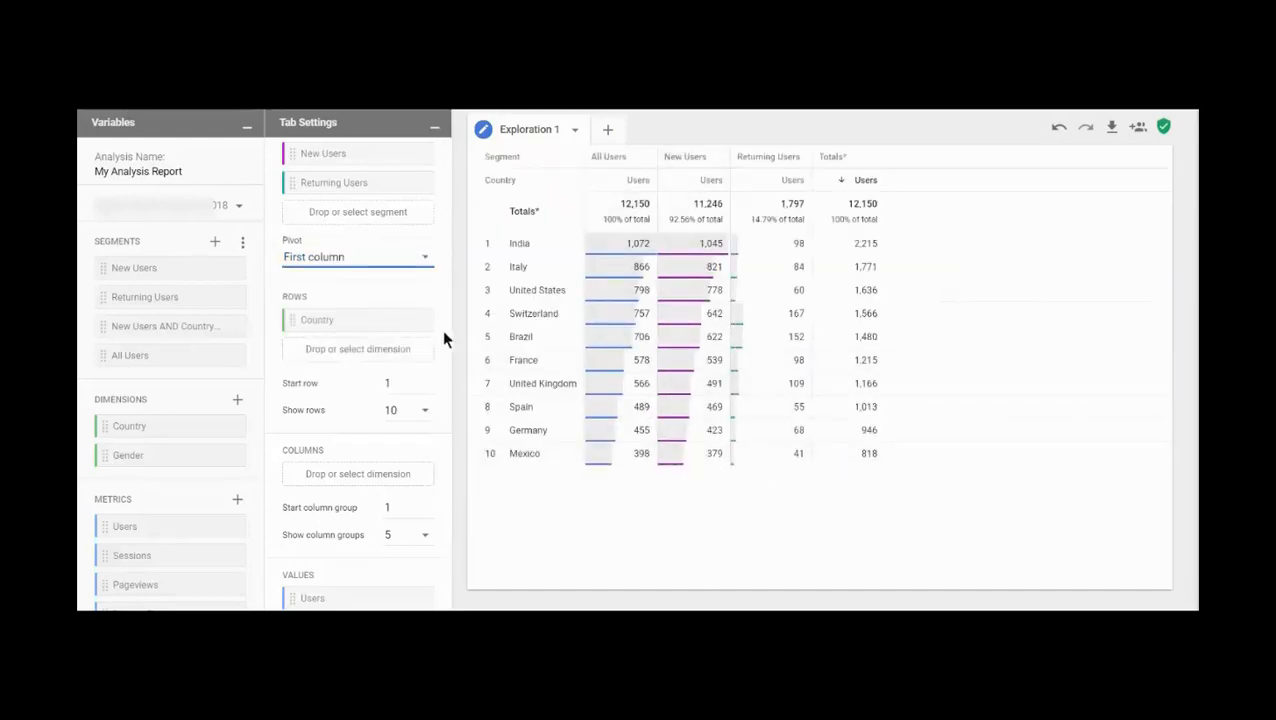
Step: Set the table's start row to 2 and check the available options for the number of rows shown
scroll(421, 278, down, 1)
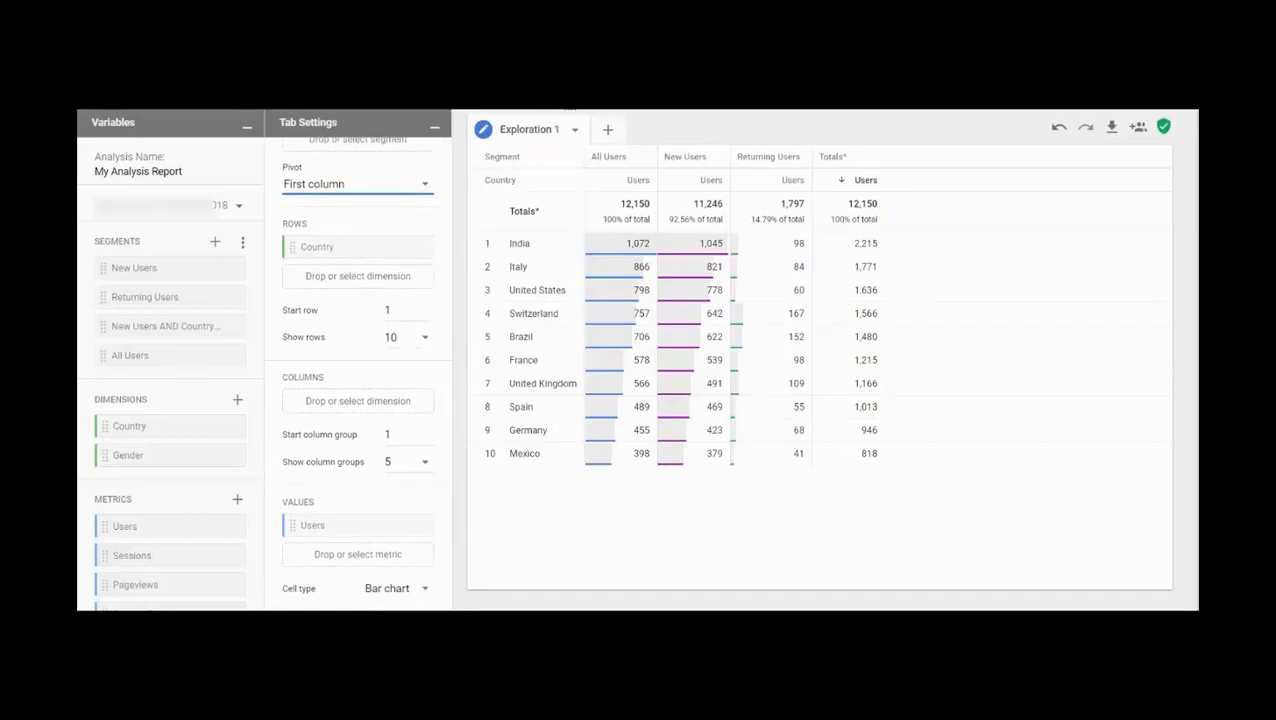
mouse_move(268, 296)
mouse_down()
mouse_move(314, 348)
mouse_move(442, 361)
mouse_up()
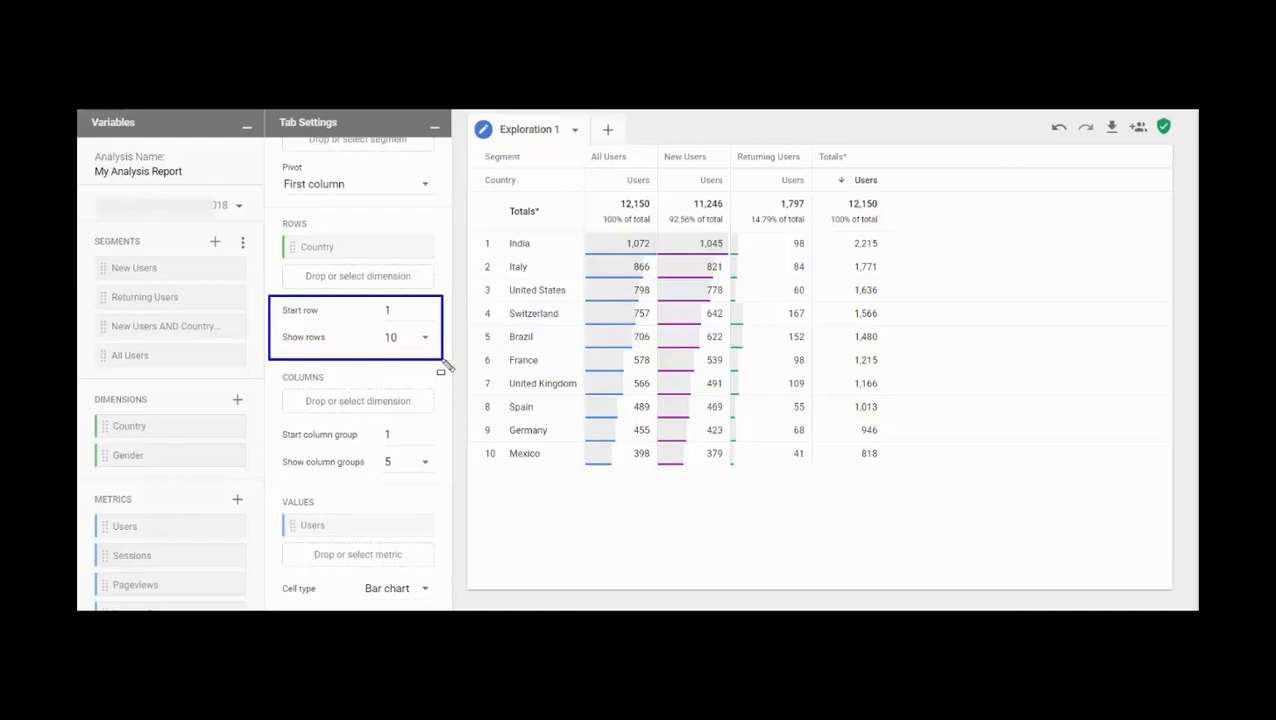
key(Escape)
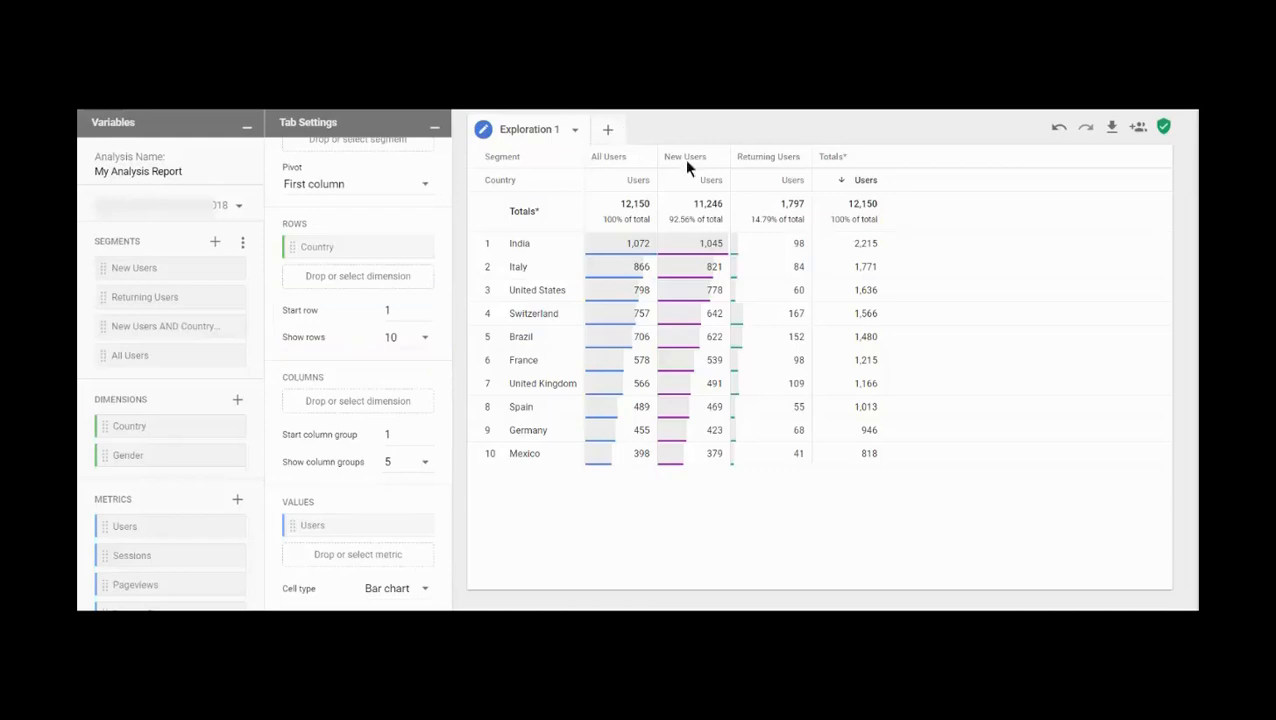
click(429, 309)
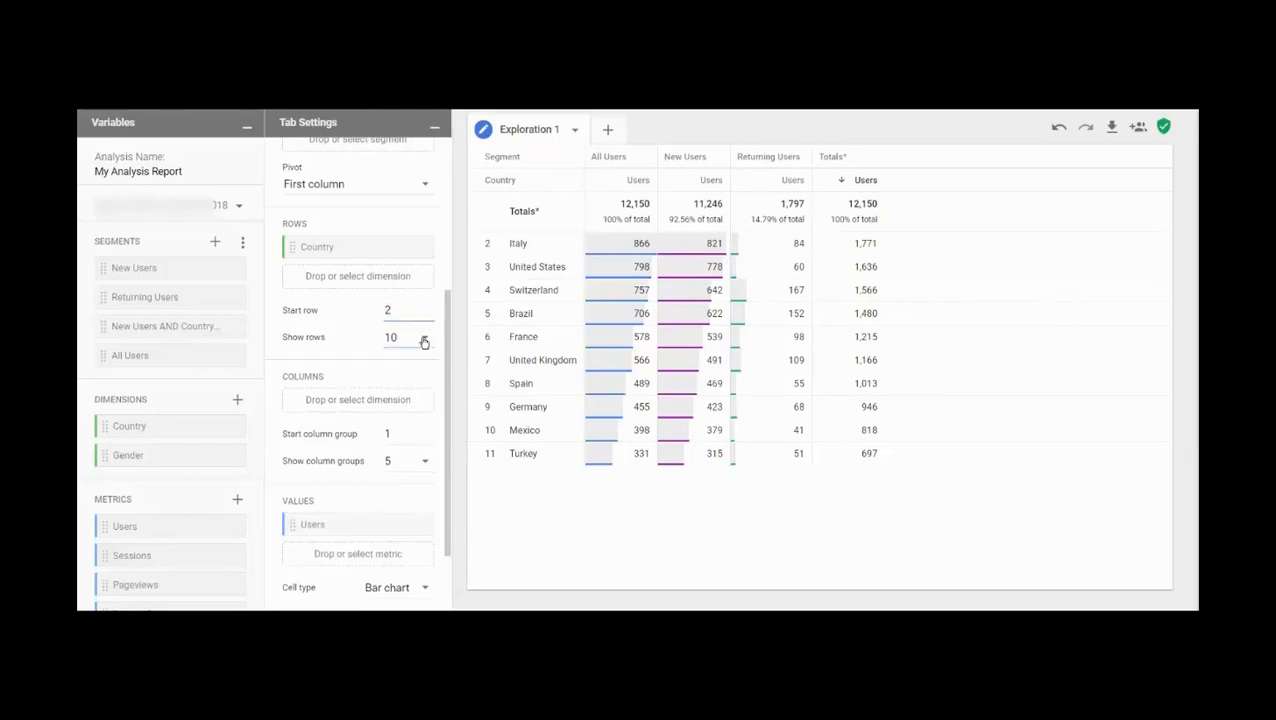
click(424, 340)
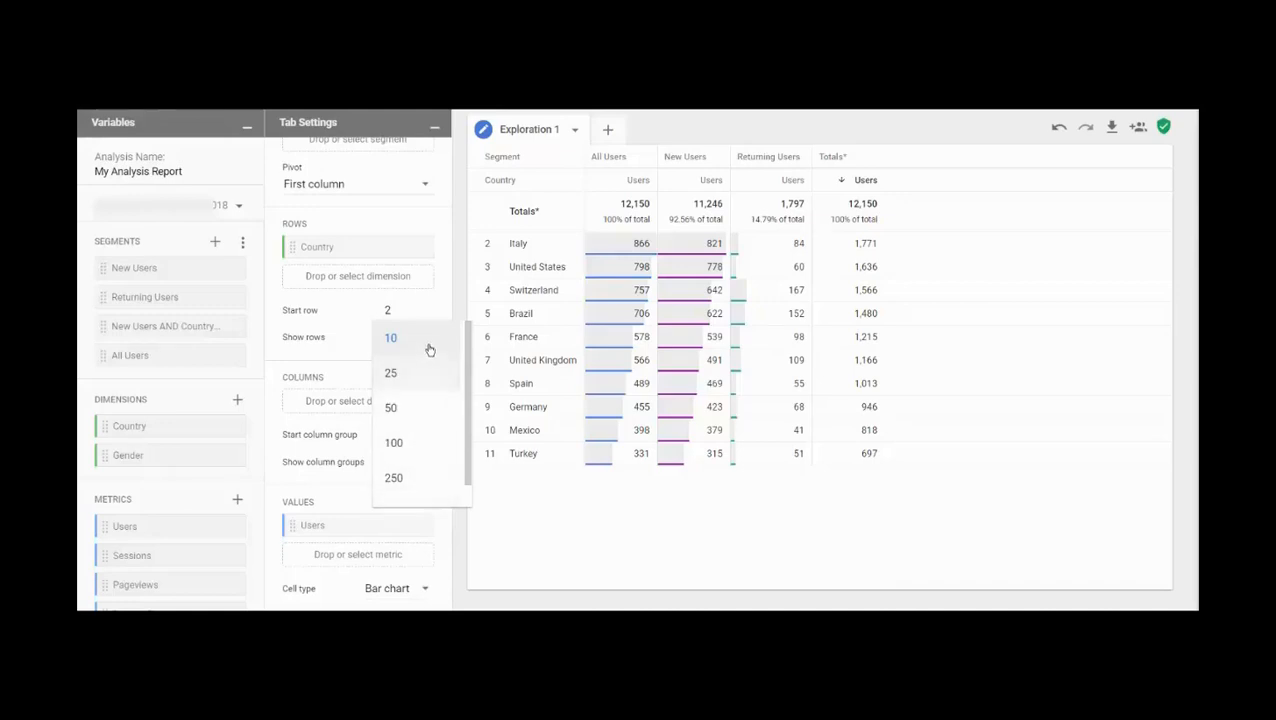
scroll(427, 360, down, 1)
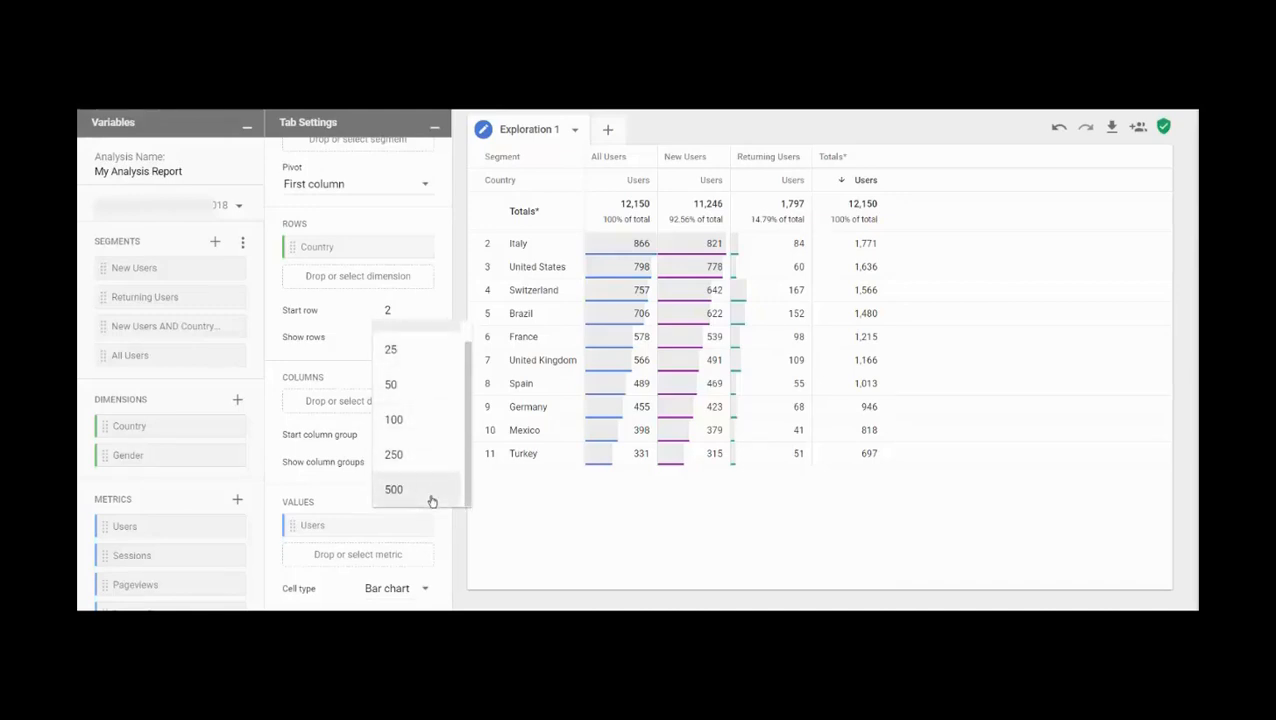
click(347, 340)
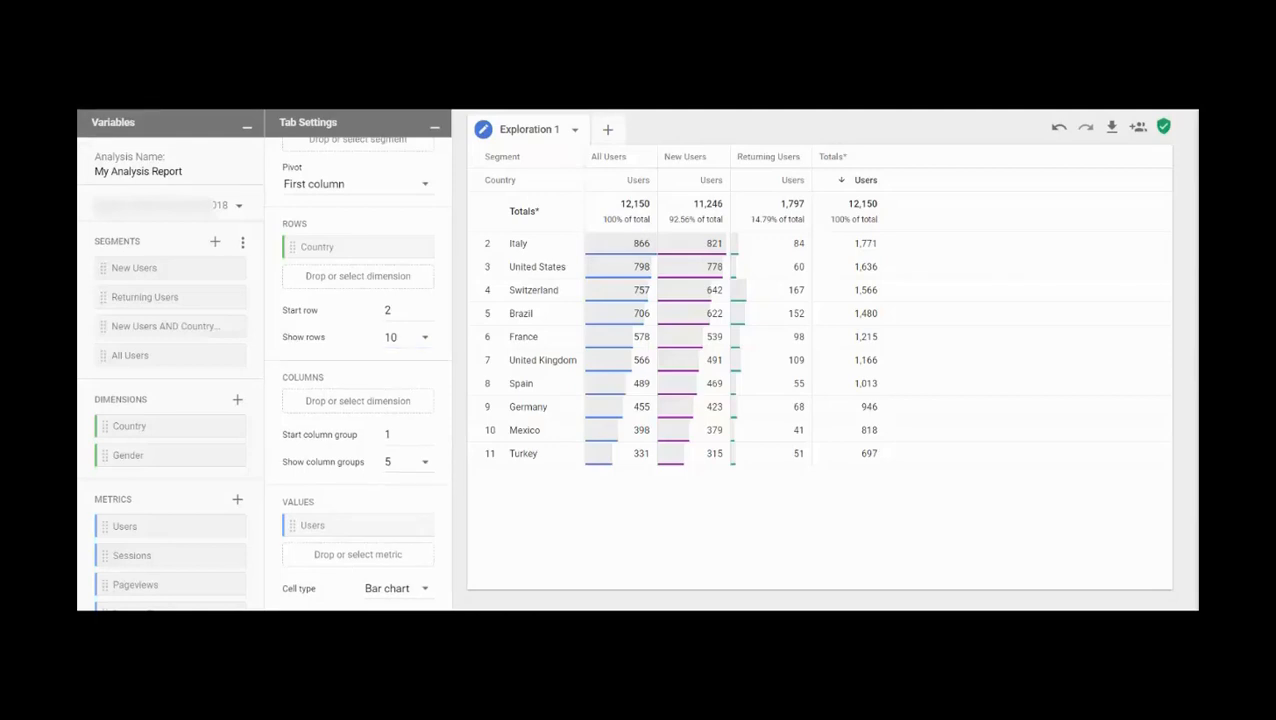
Step: Add the Gender dimension to the columns of the exploration table
drag(271, 415, 441, 480)
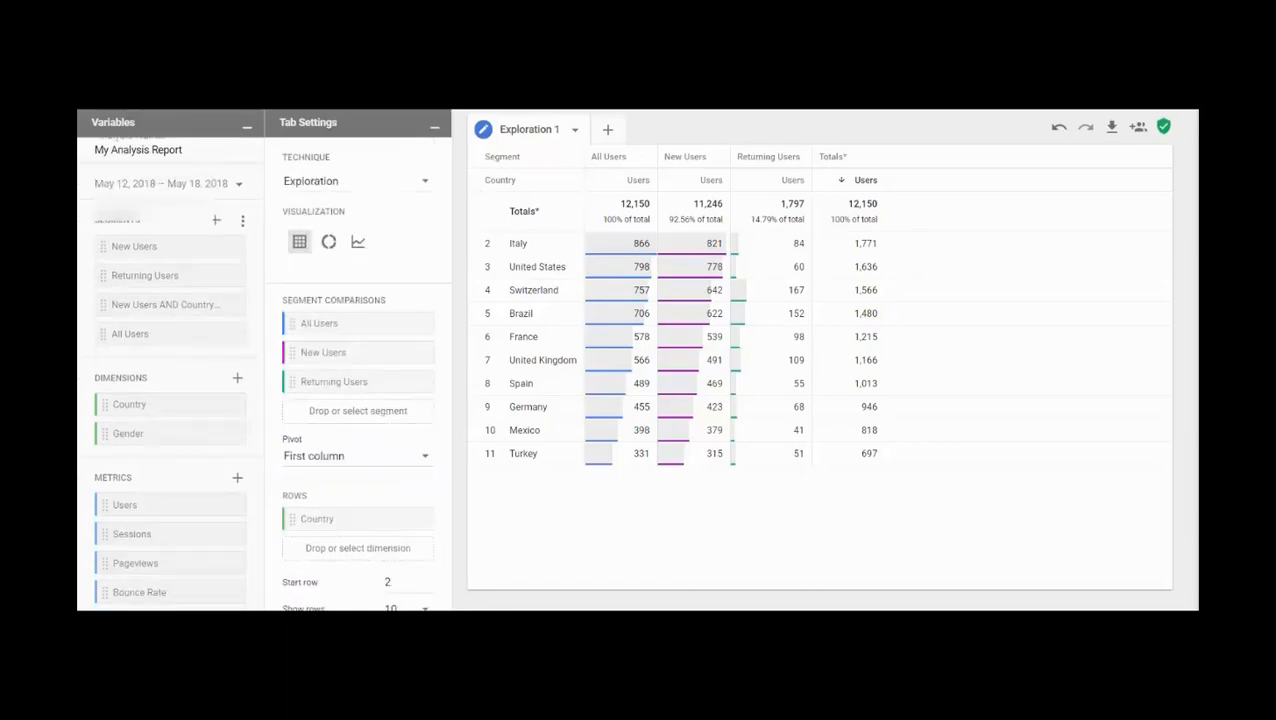
drag(447, 262, 462, 387)
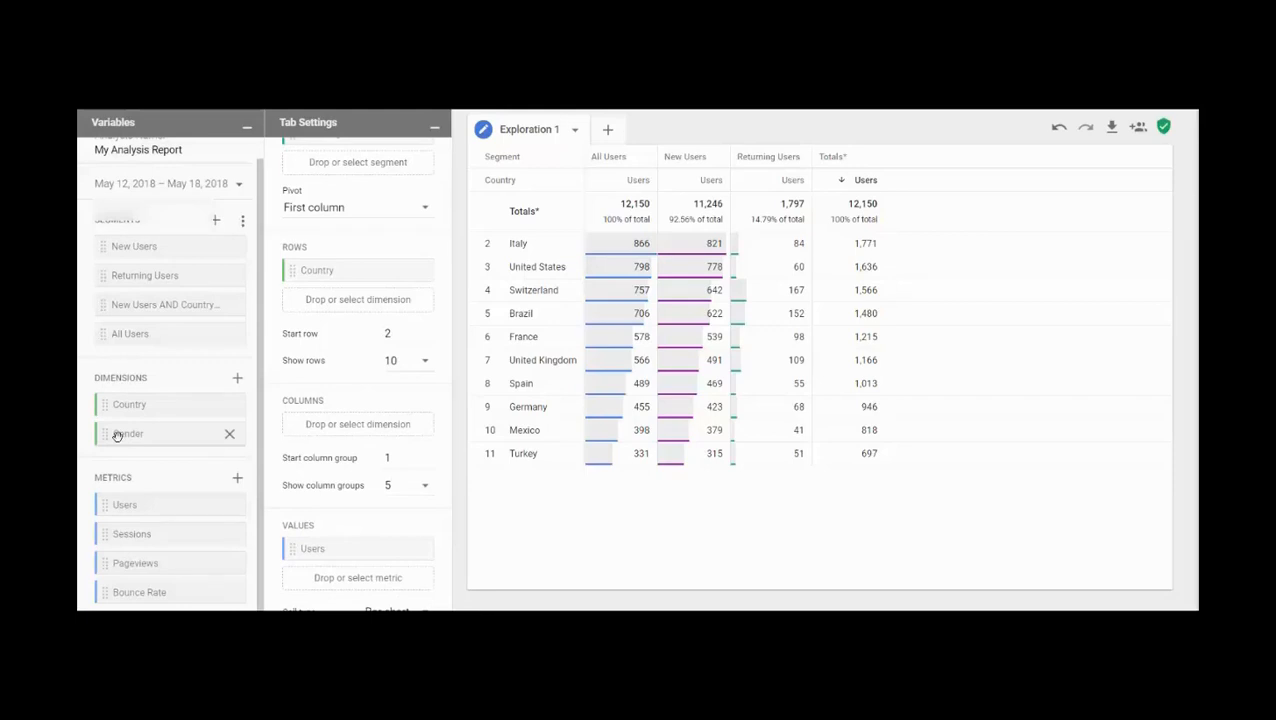
drag(118, 434, 306, 425)
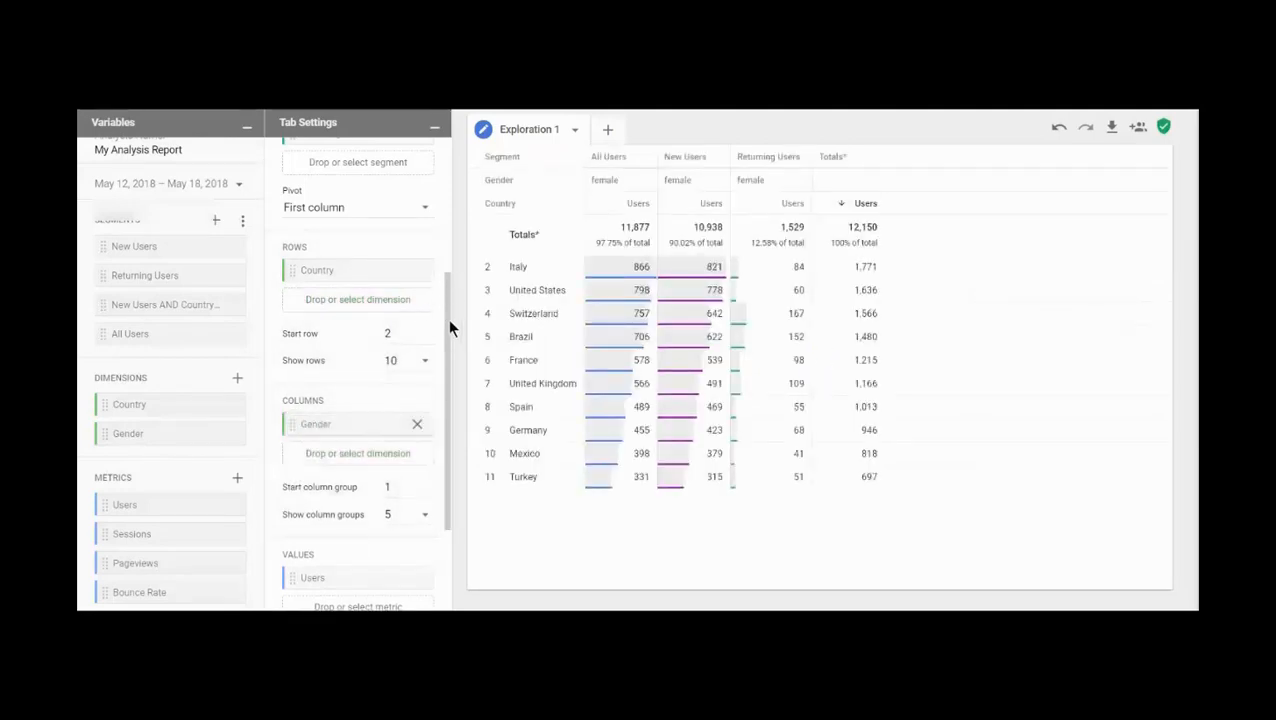
Step: Add the Sessions, Pageviews and Bounce Rate metrics to the table's values below Users
scroll(446, 303, down, 2)
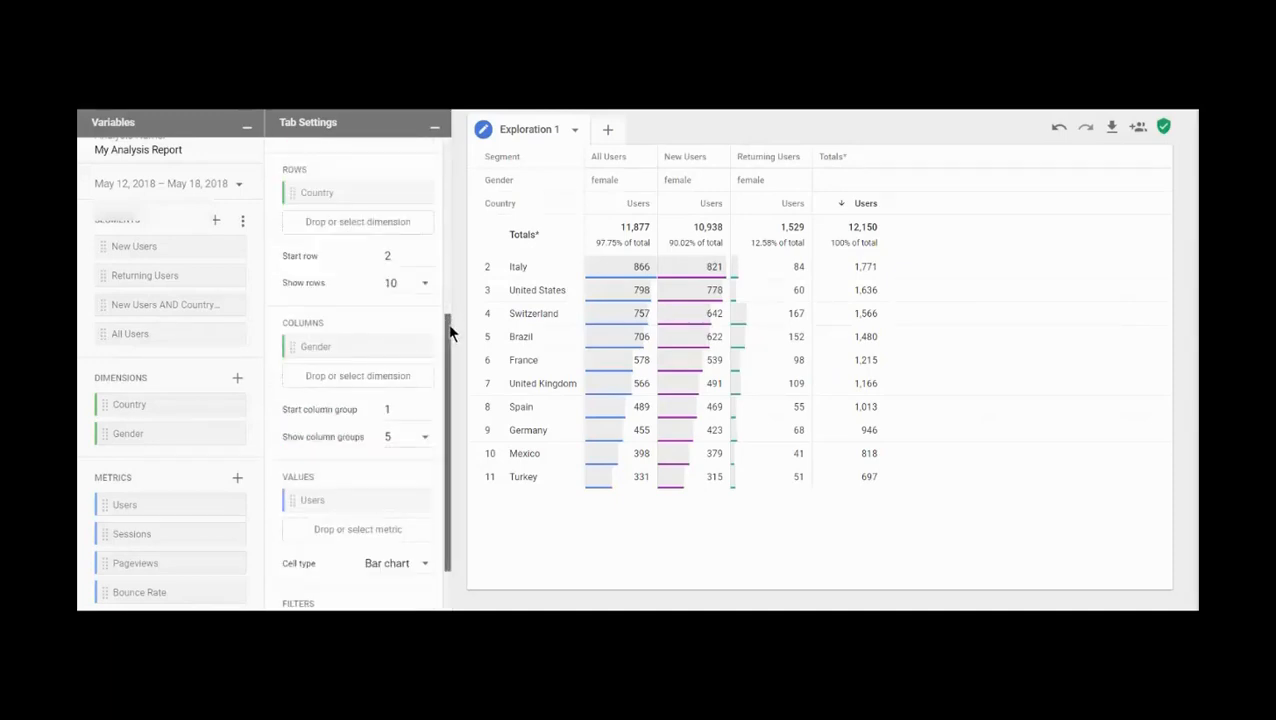
drag(447, 328, 449, 376)
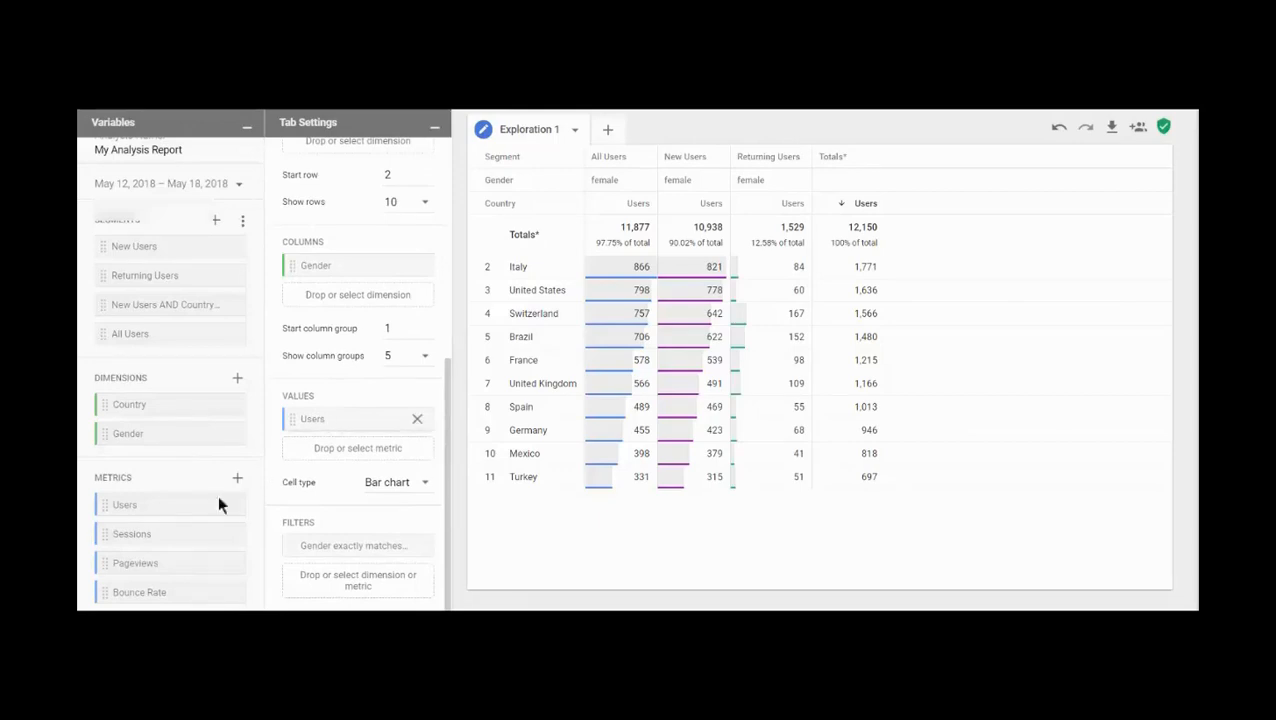
drag(129, 537, 319, 450)
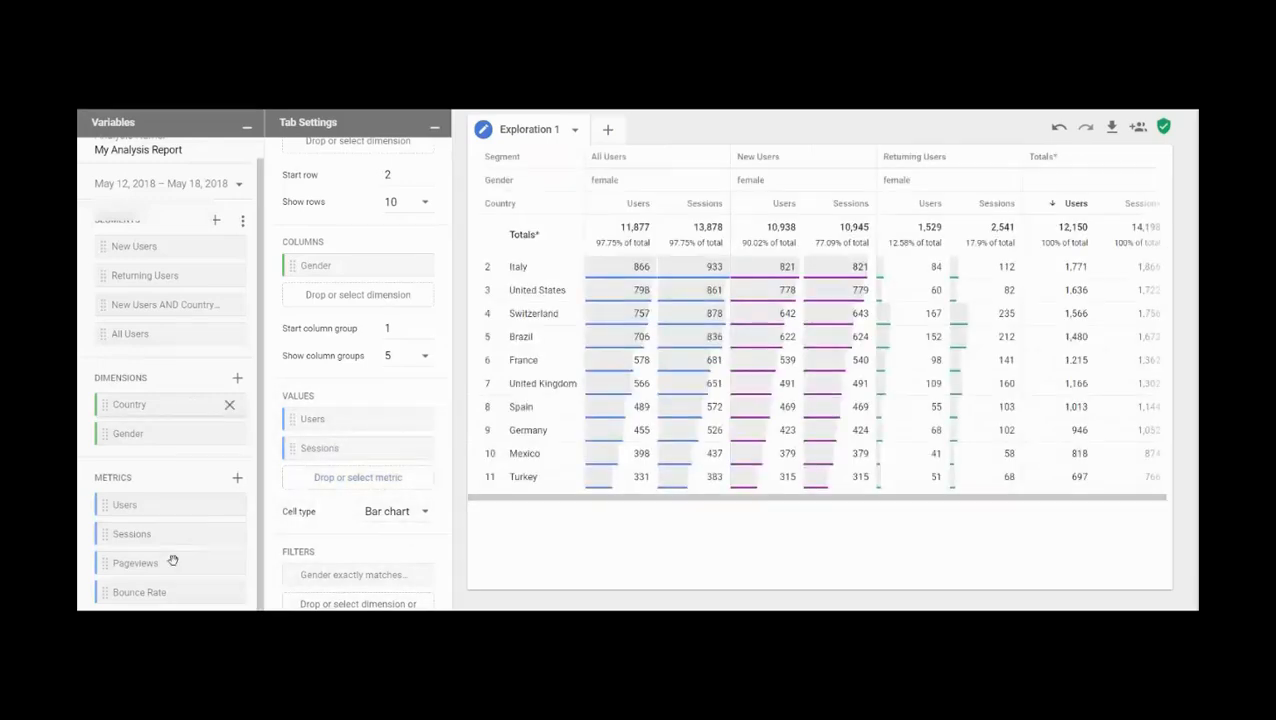
drag(261, 539, 331, 481)
drag(128, 563, 316, 478)
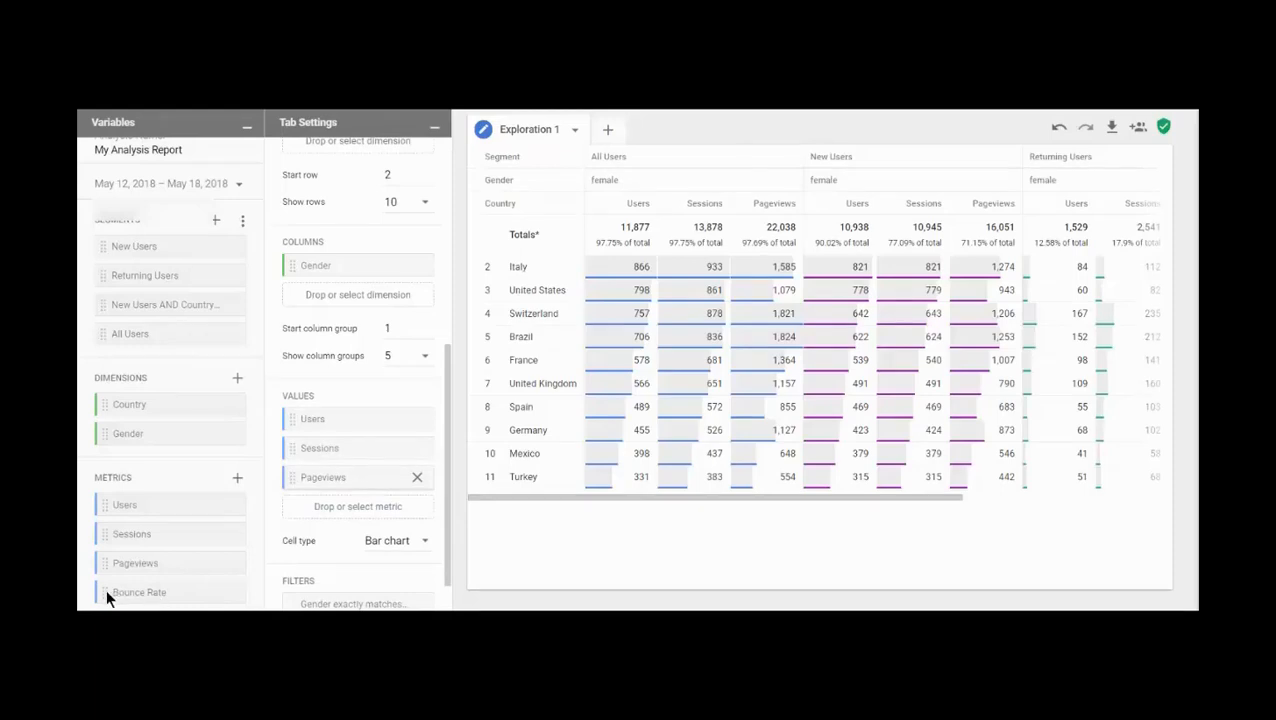
drag(109, 592, 314, 512)
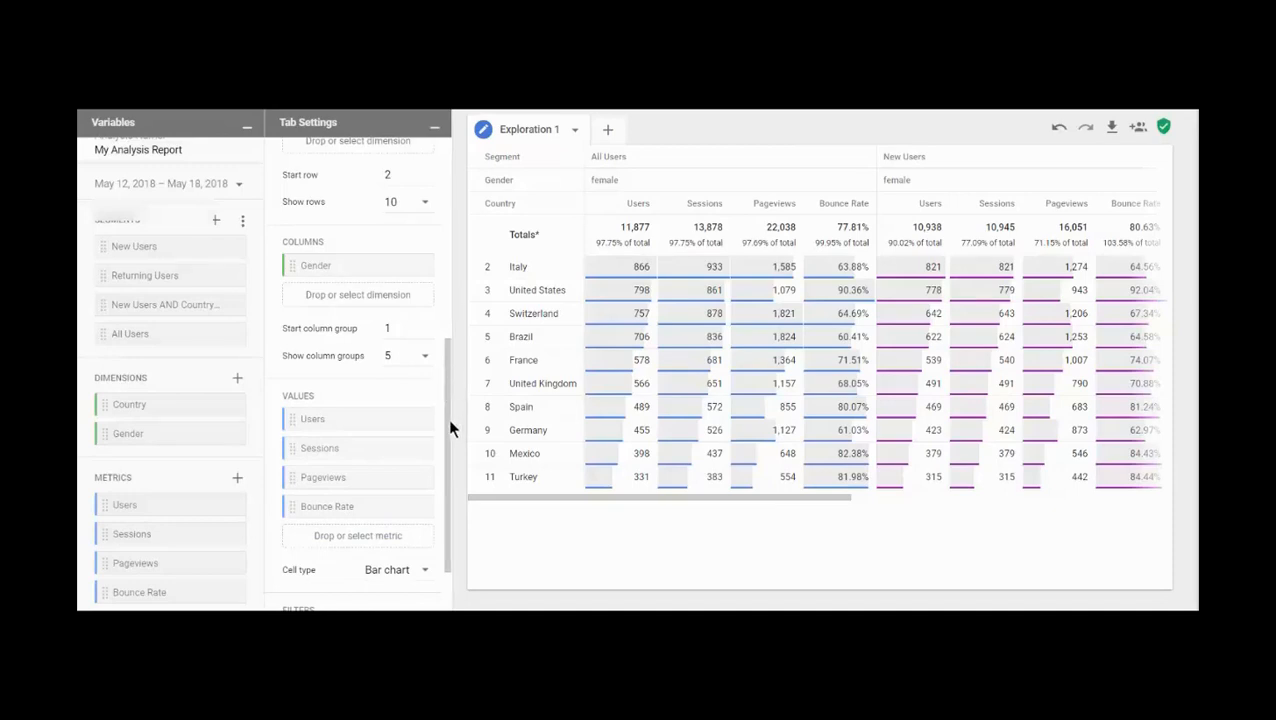
Step: Remove the Gender filter and review the female and male columns across all segments of the table
scroll(448, 418, down, 2)
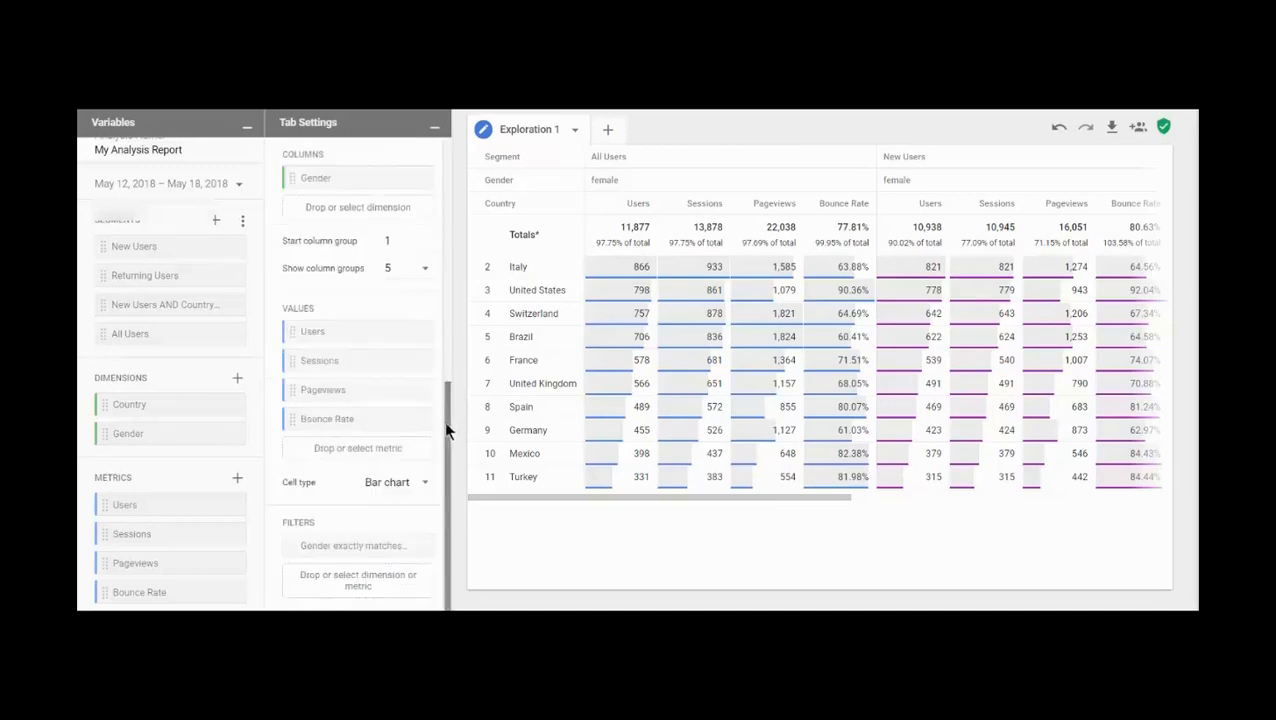
click(417, 547)
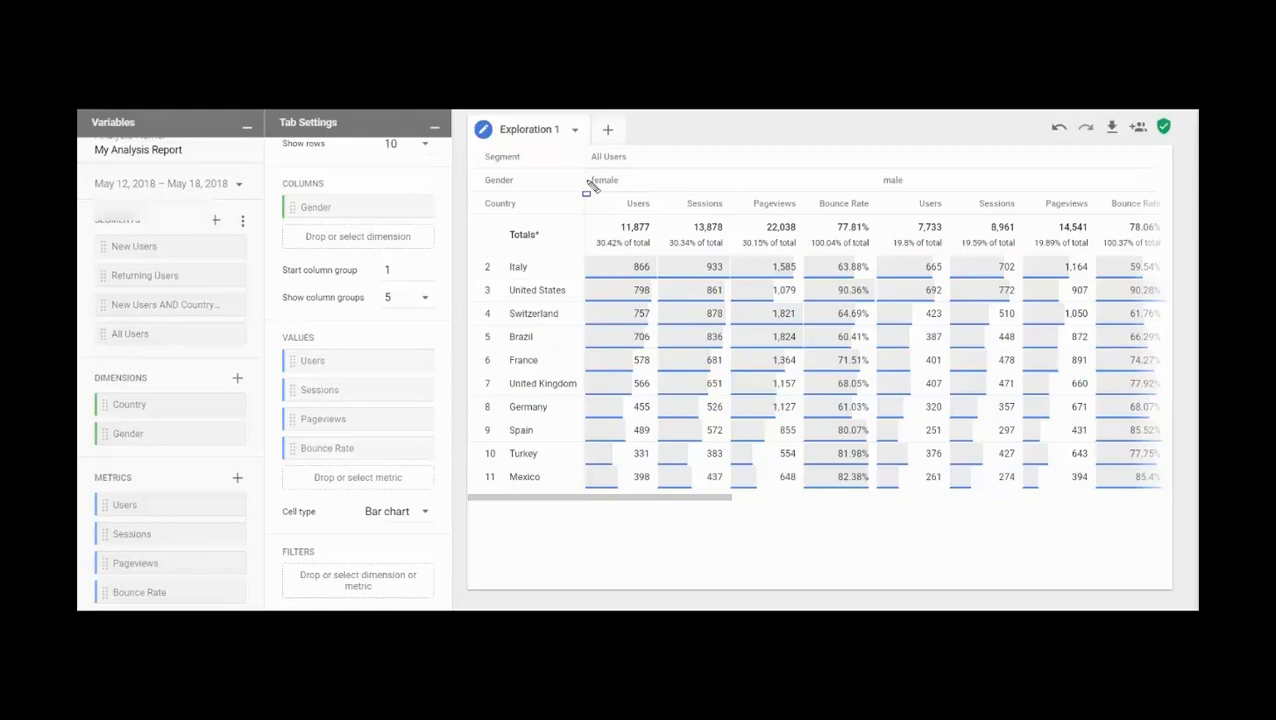
mouse_move(588, 182)
mouse_down()
mouse_move(640, 378)
mouse_move(778, 484)
mouse_move(879, 499)
mouse_up()
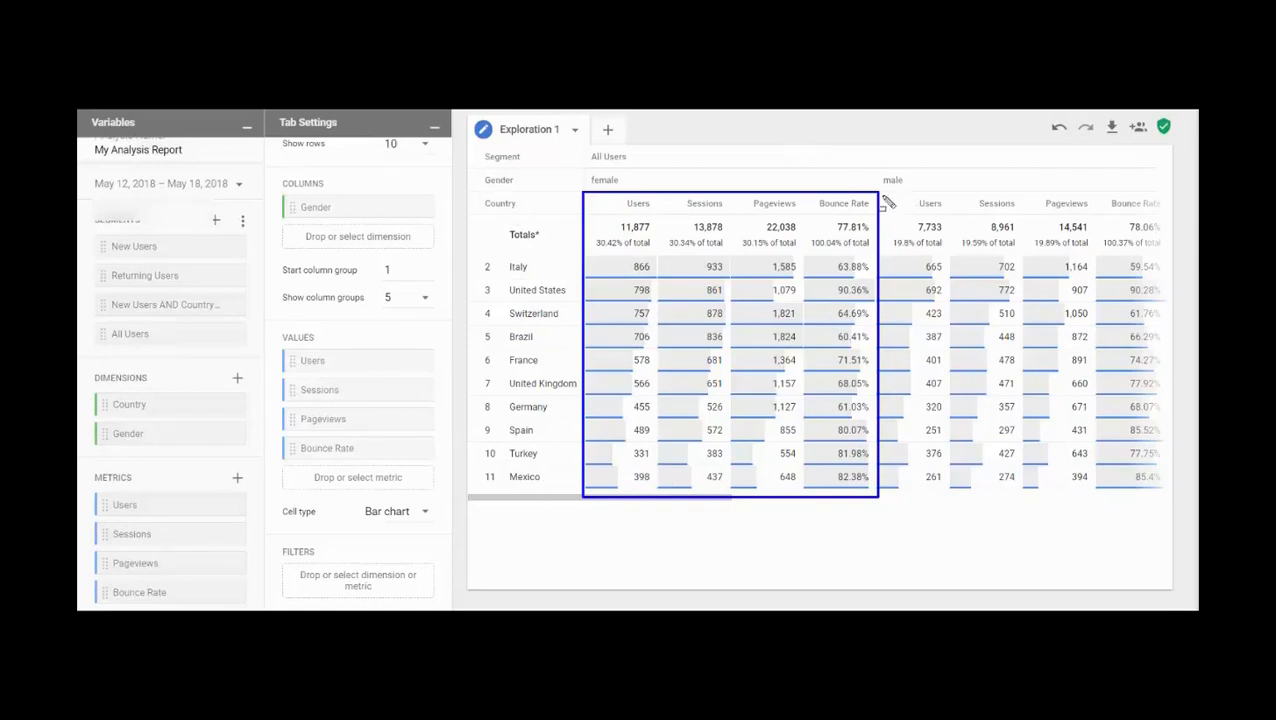
mouse_move(884, 193)
mouse_down()
mouse_move(974, 240)
mouse_move(1112, 392)
mouse_move(1172, 506)
mouse_up()
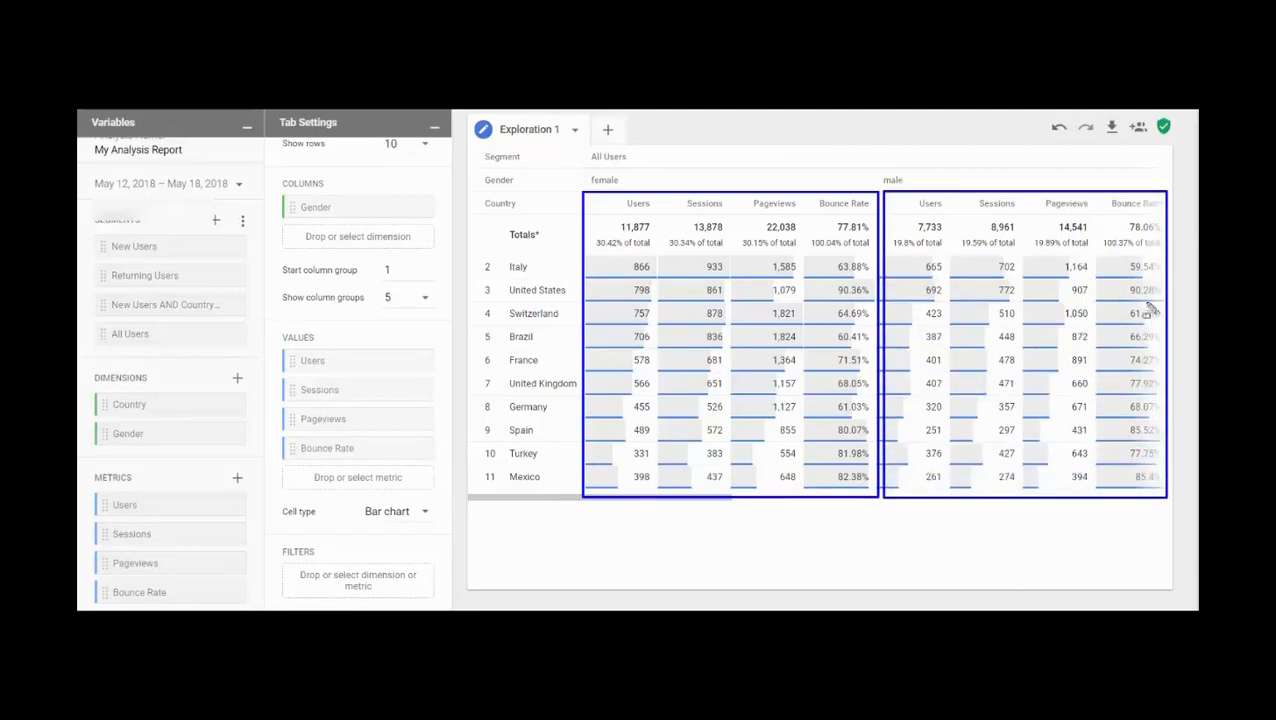
key(Escape)
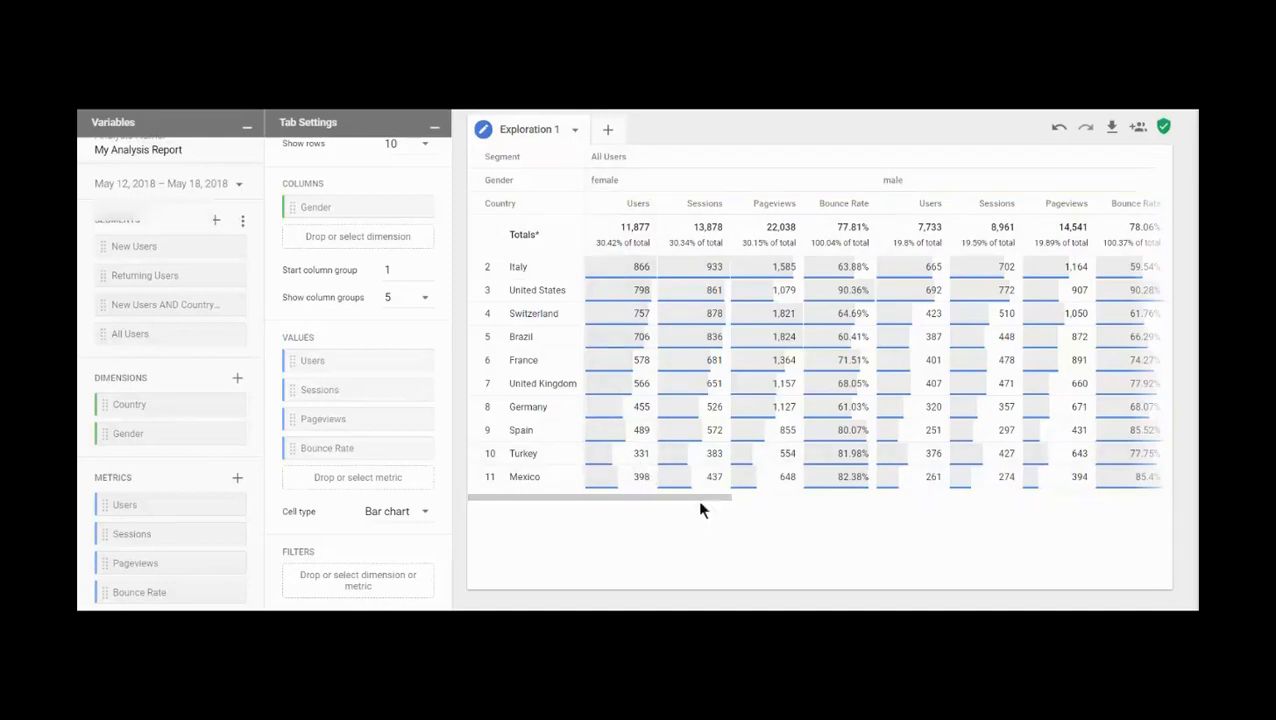
click(768, 497)
drag(740, 500, 1074, 499)
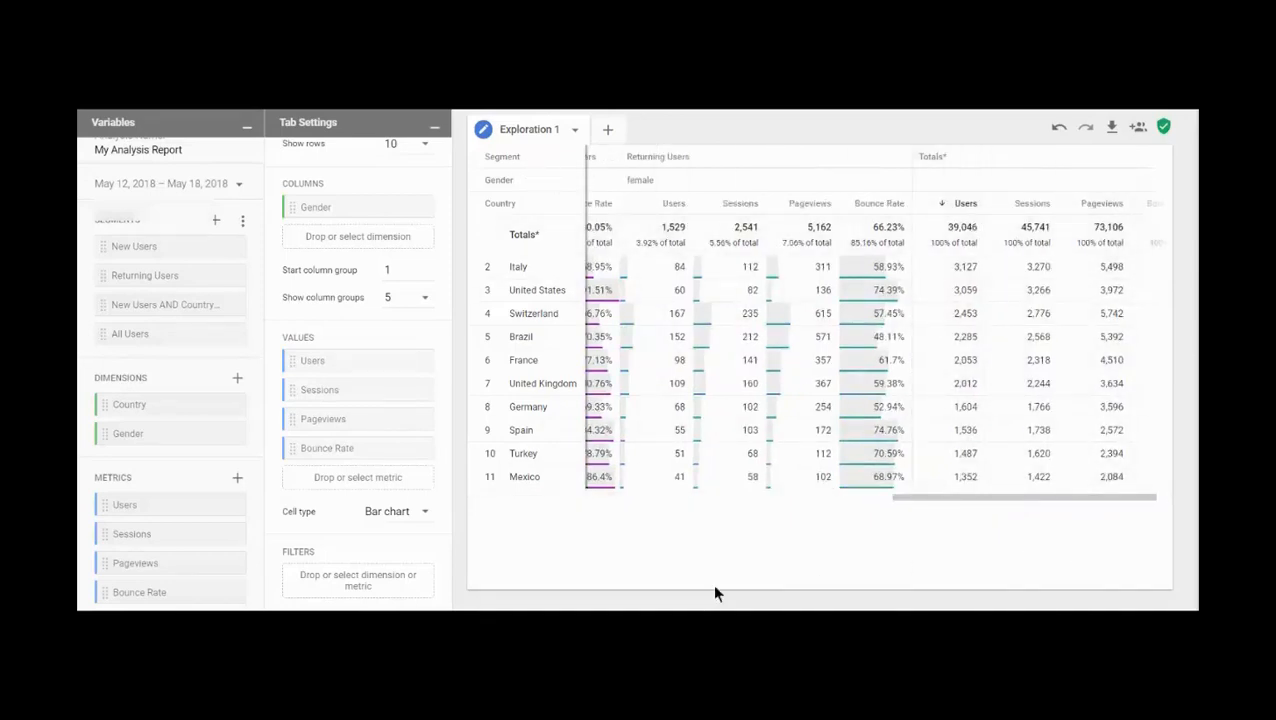
drag(965, 495, 510, 492)
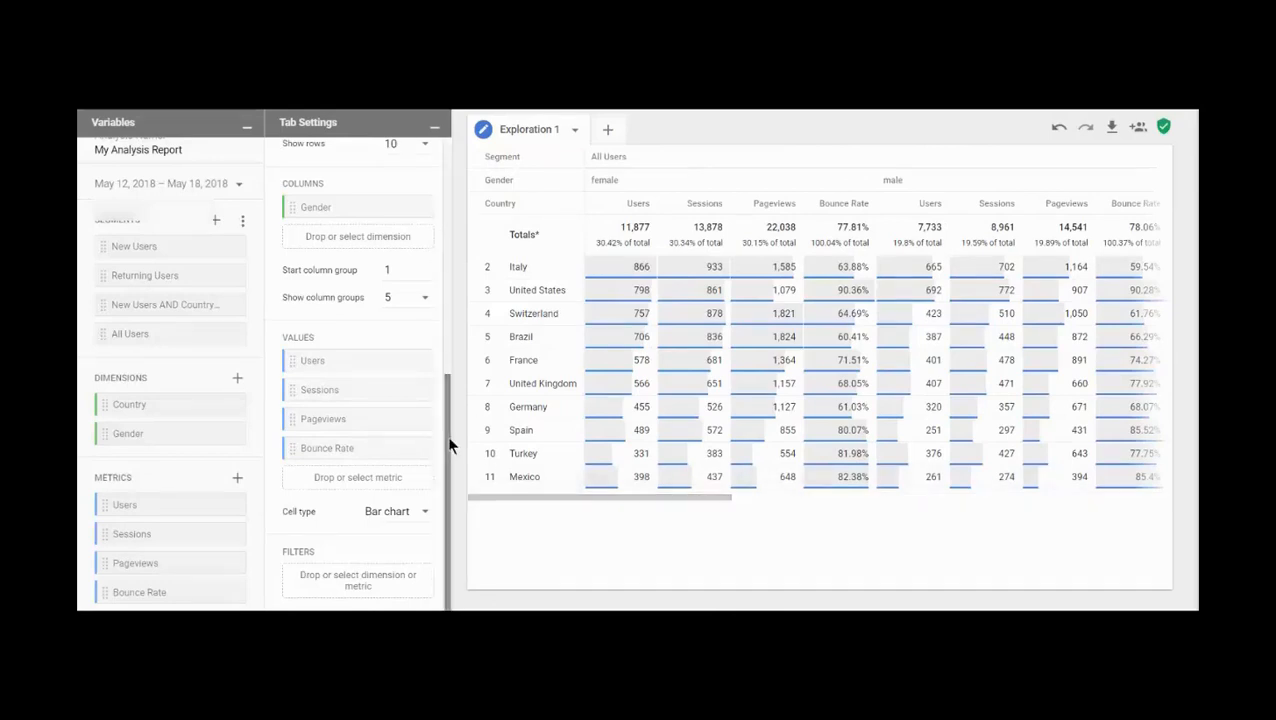
Step: Set the start column group to 2 and check the available options for the number of column groups shown
scroll(450, 442, up, 2)
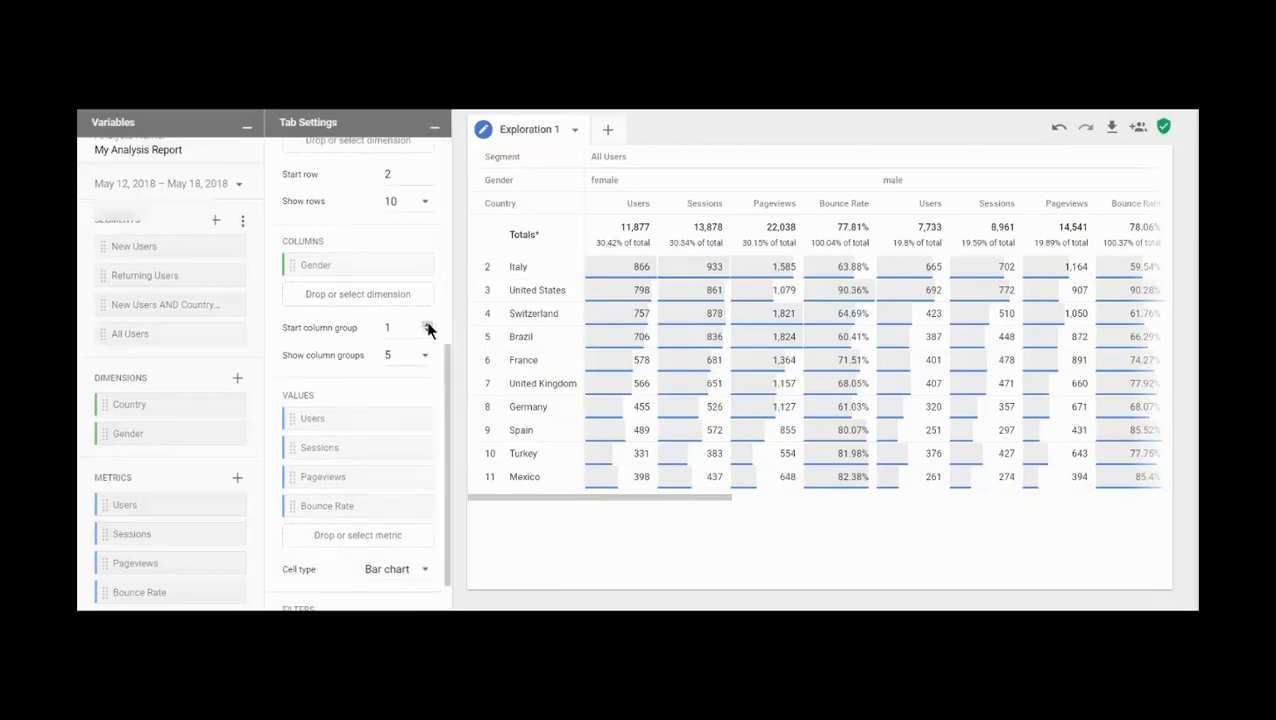
click(427, 326)
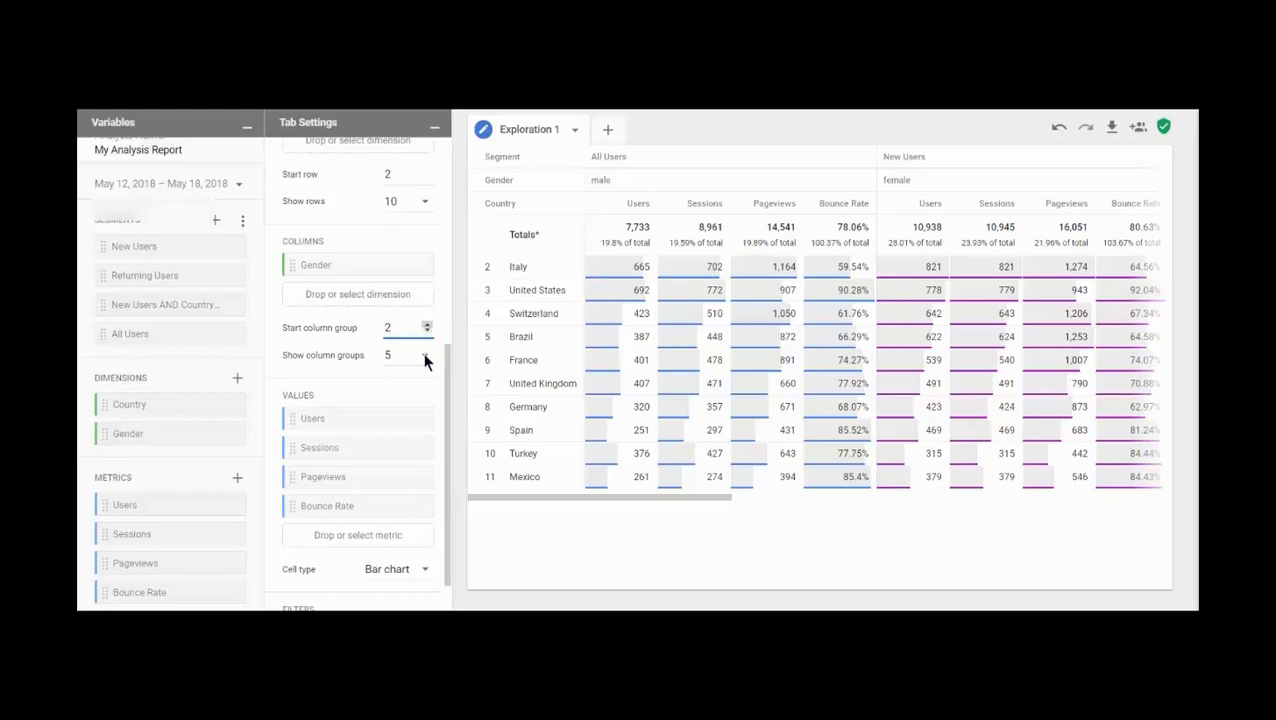
click(425, 358)
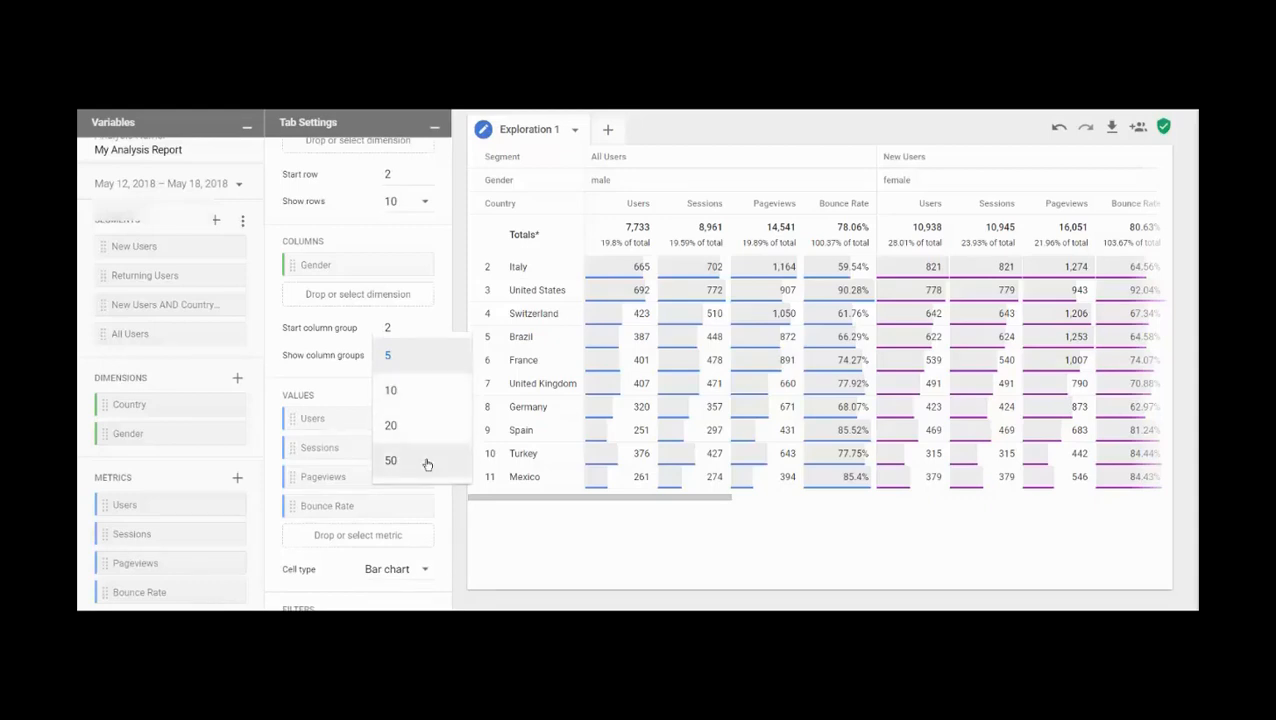
click(455, 521)
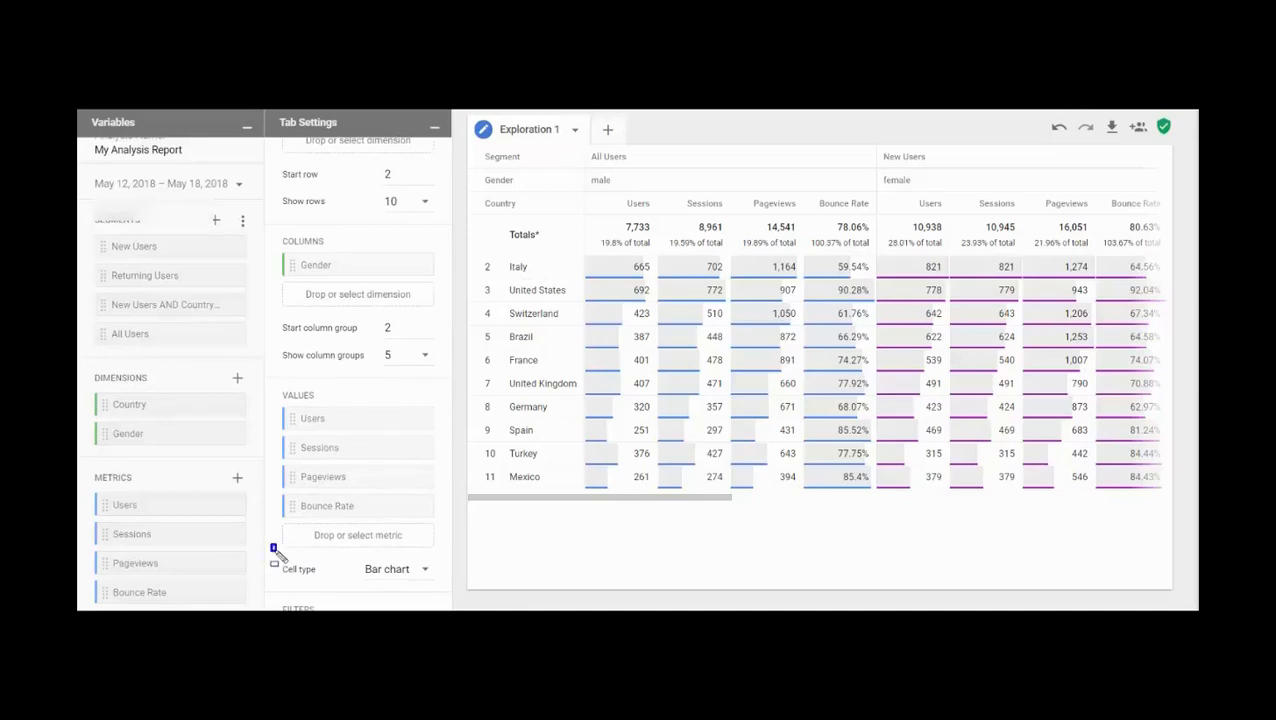
Step: Try the Plain text cell type for the table values, and set the cell type to Heat map
mouse_move(272, 546)
mouse_down()
mouse_move(290, 586)
mouse_move(362, 606)
mouse_move(452, 604)
mouse_move(444, 592)
mouse_up()
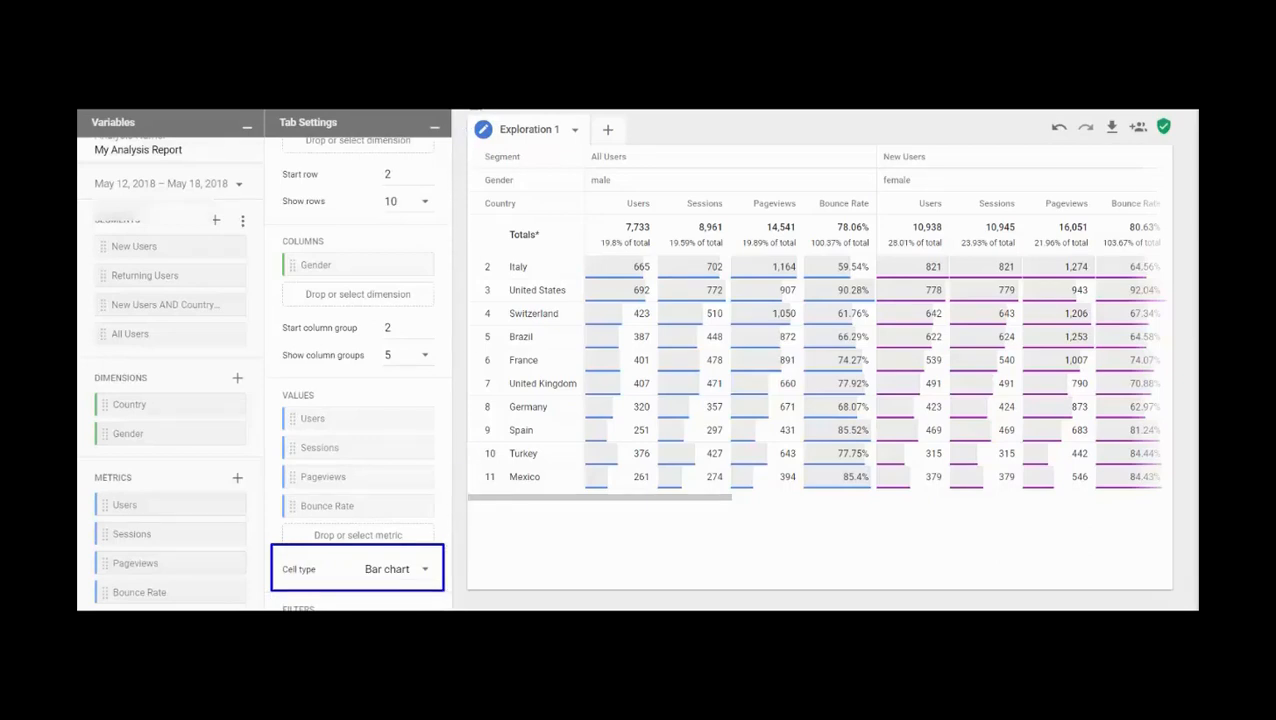
key(Escape)
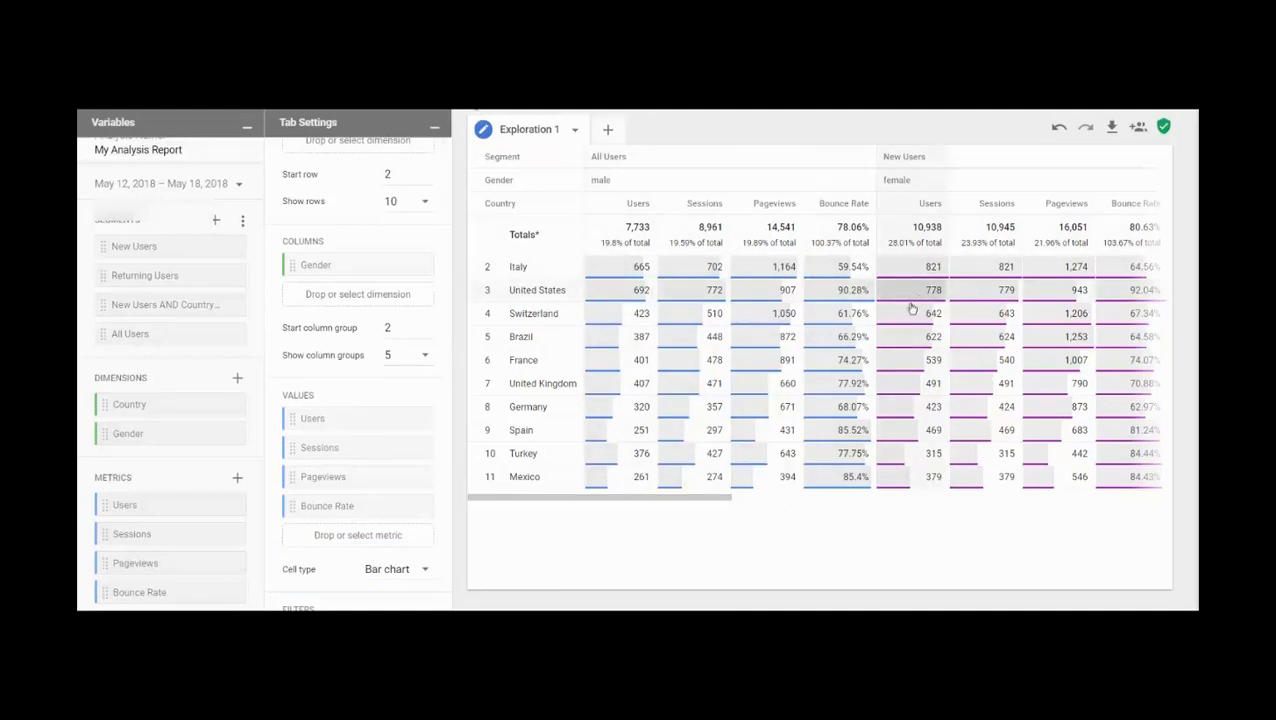
click(425, 572)
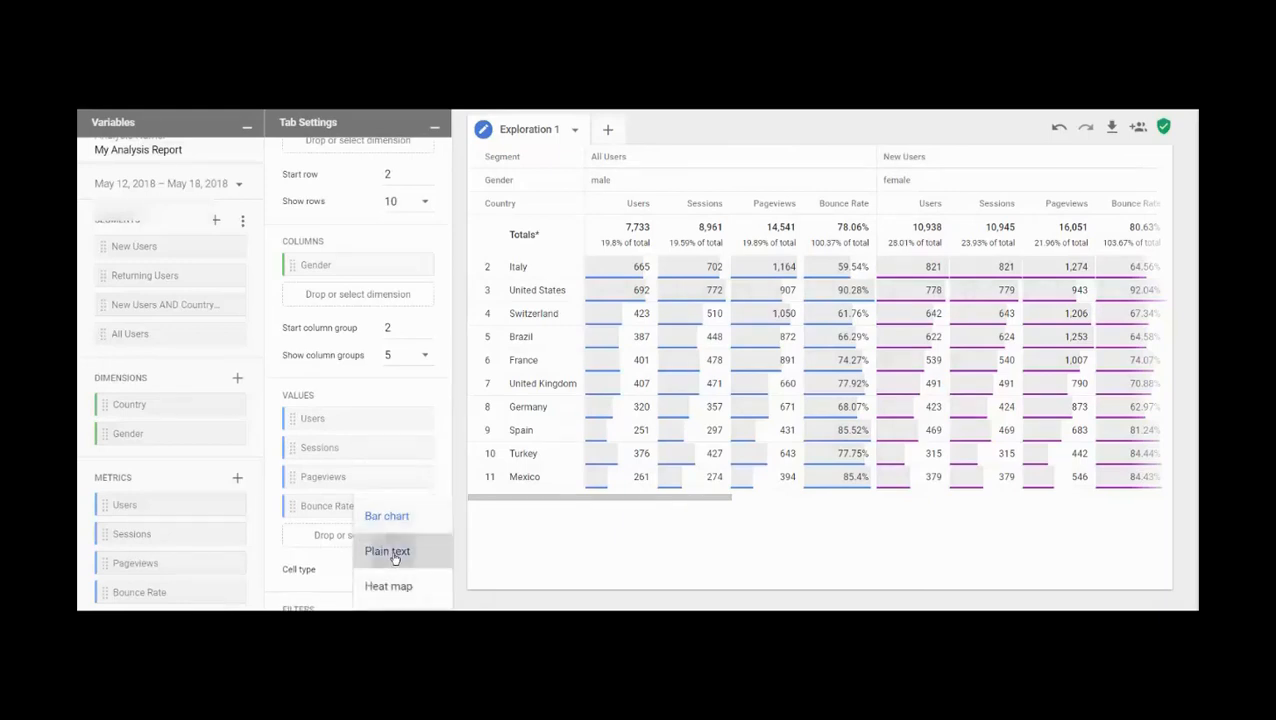
click(394, 552)
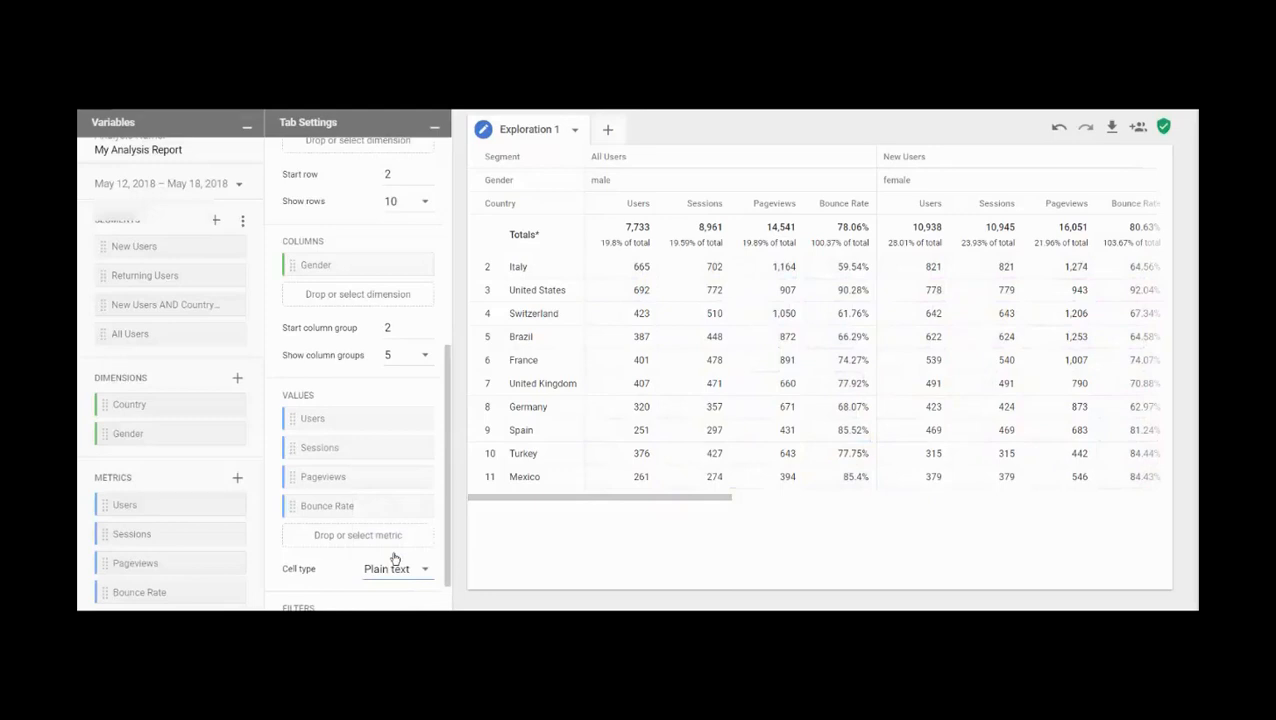
click(420, 574)
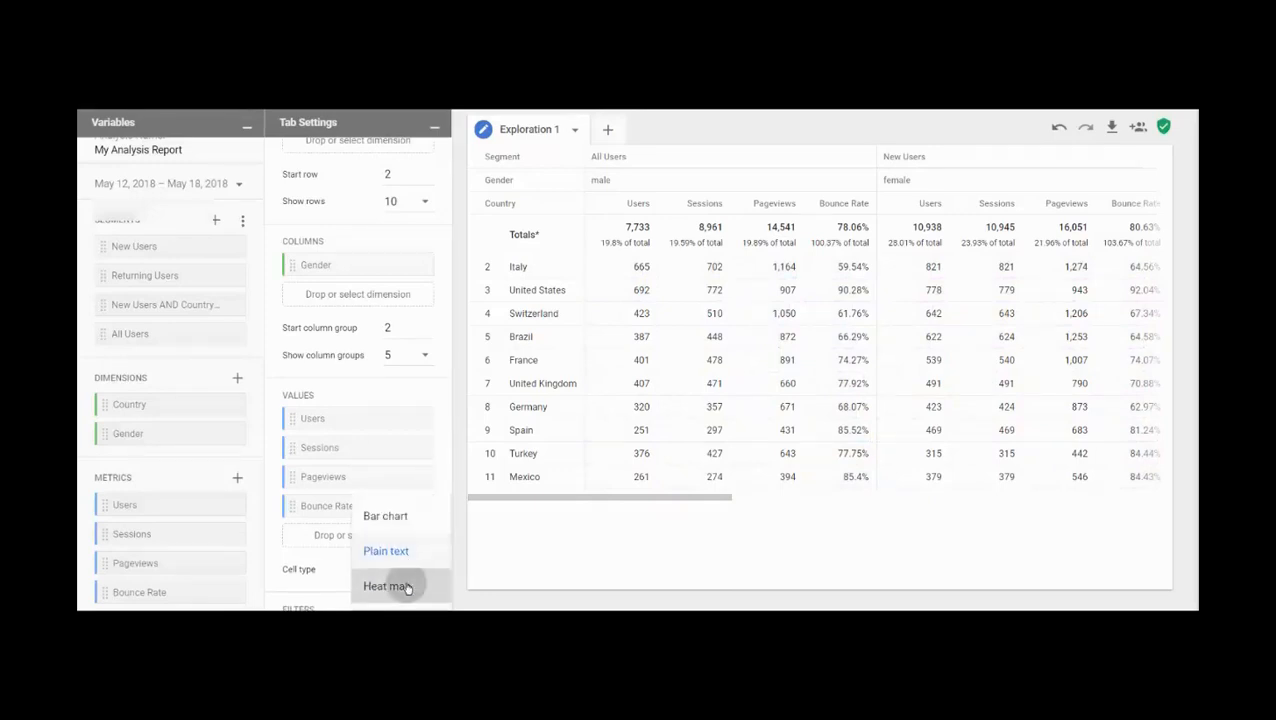
click(407, 587)
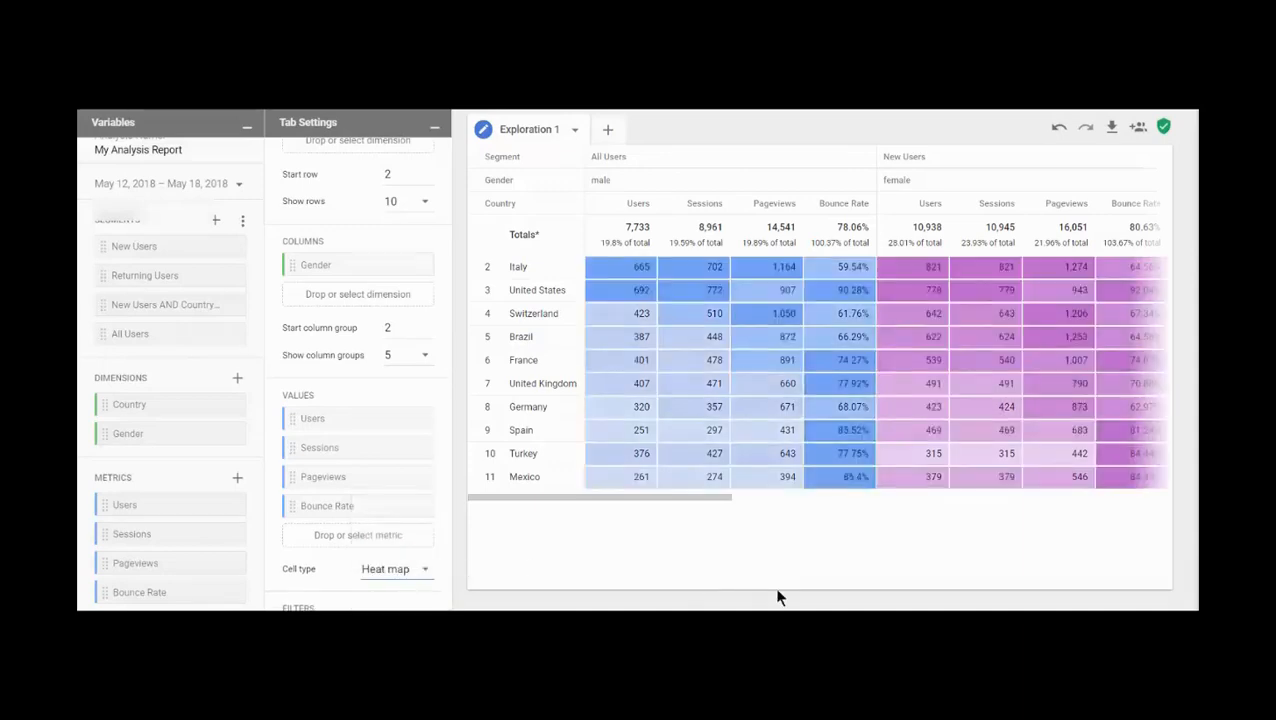
Step: Switch the Exploration 1 analysis technique to Funnel
scroll(430, 475, down, 1)
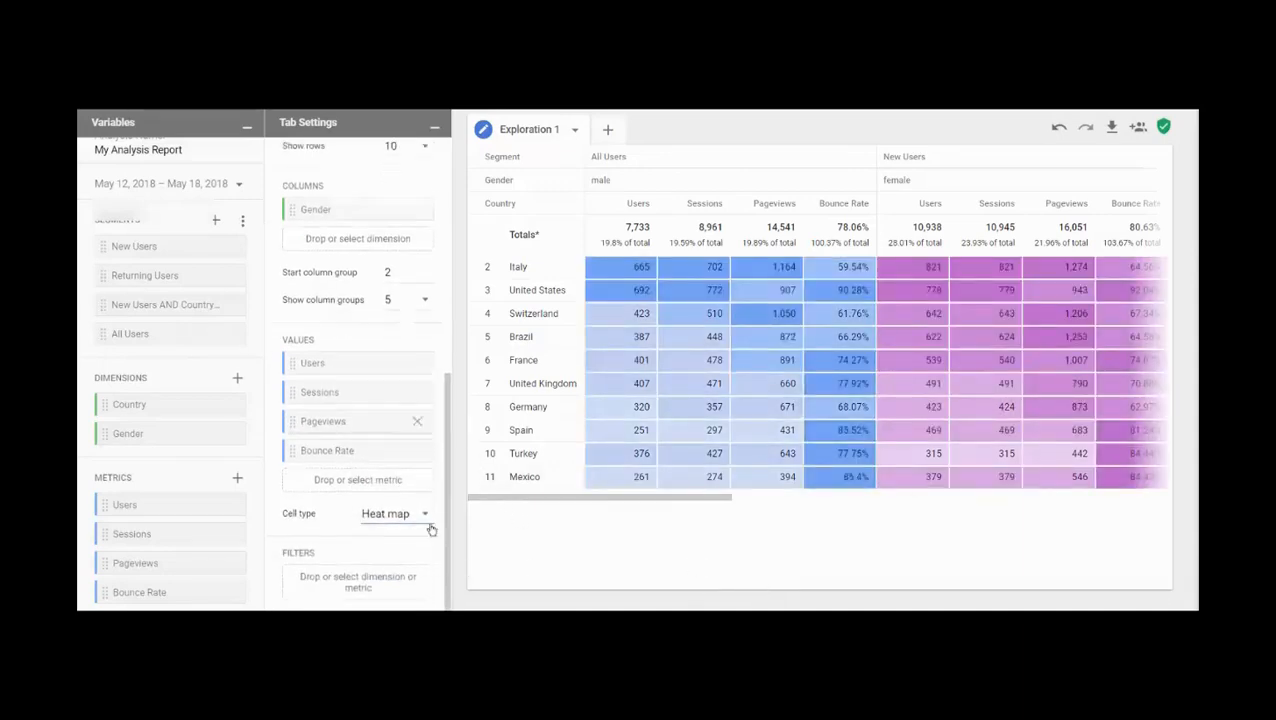
drag(450, 480, 452, 145)
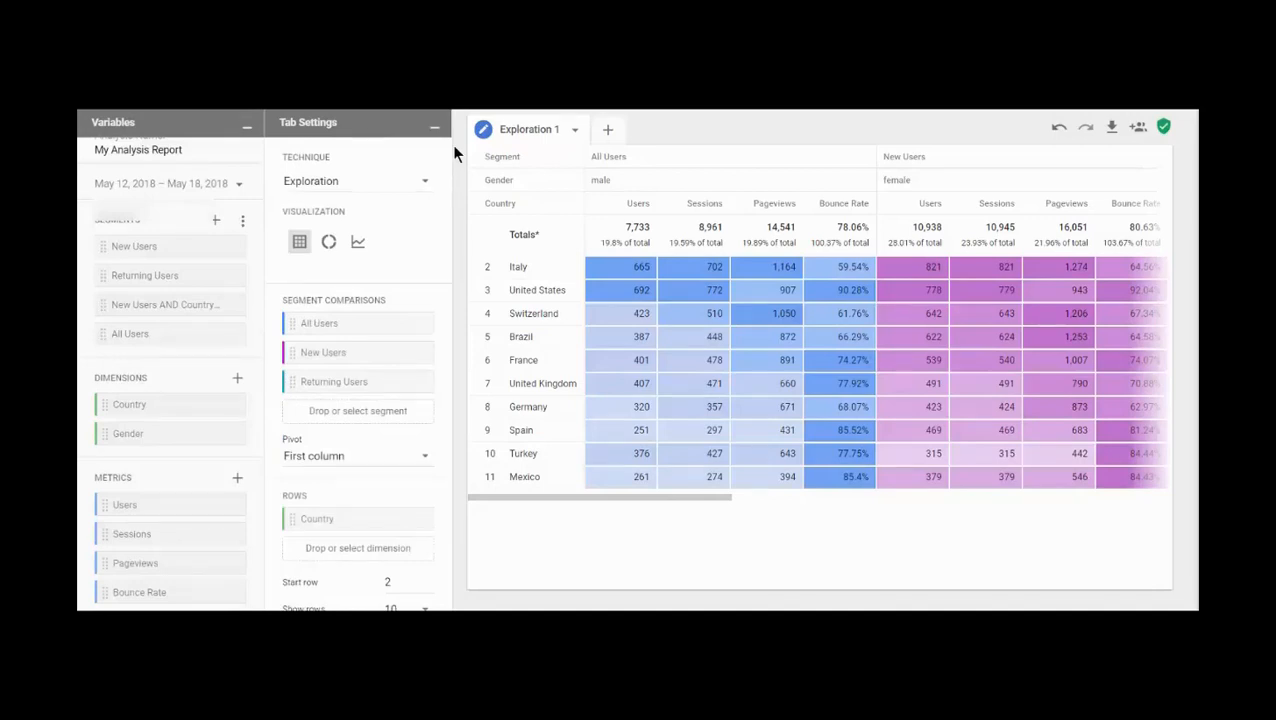
click(405, 182)
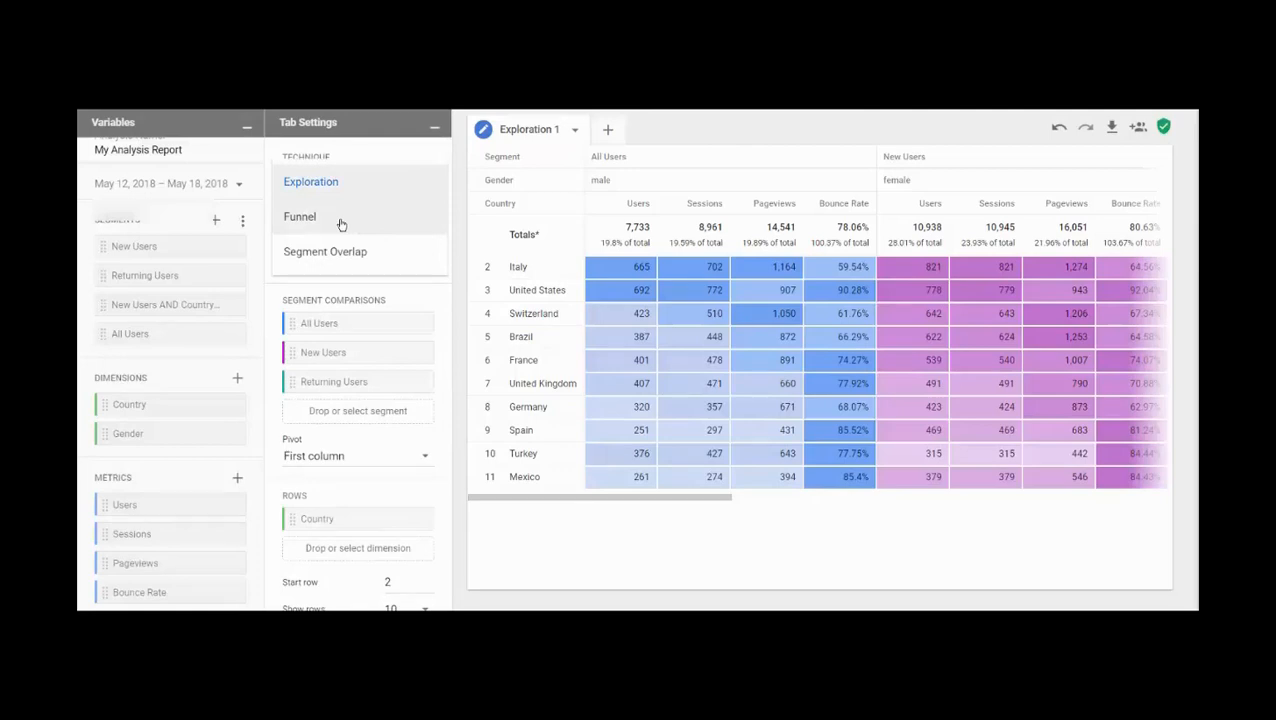
key(Escape)
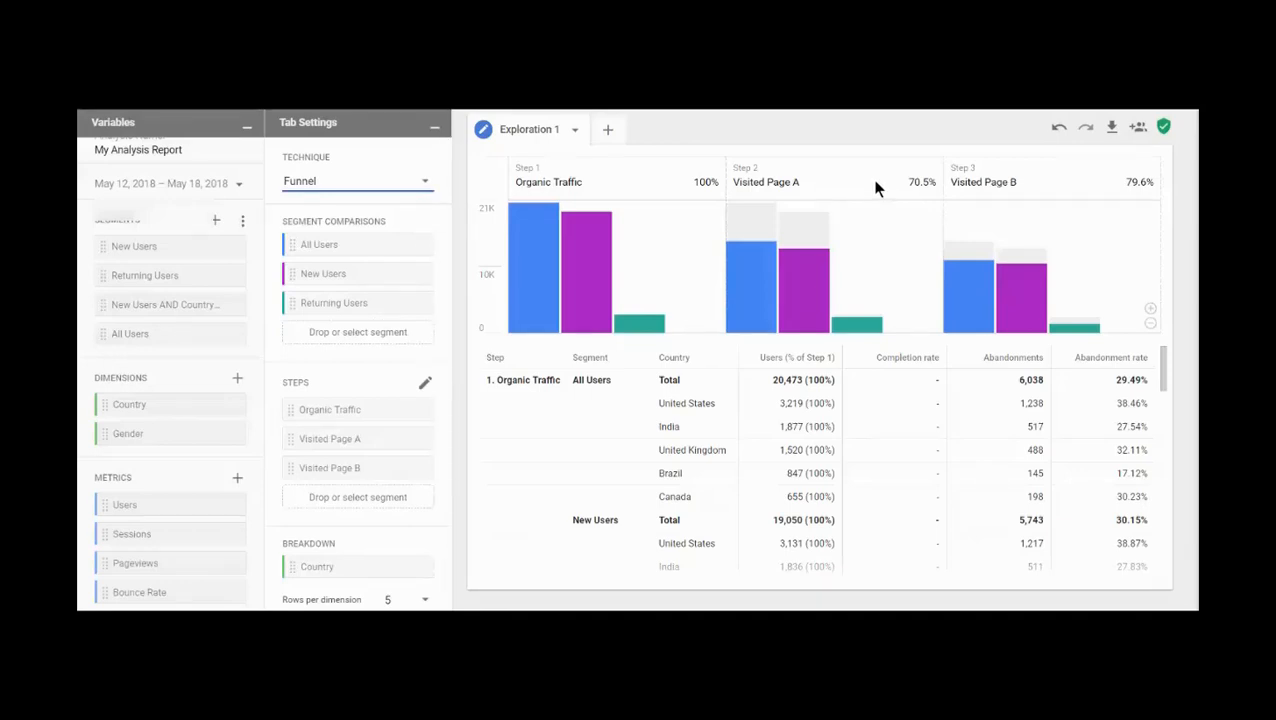
Step: Open the funnel's steps for editing and try adding an empty fourth step after Visited Page B
click(424, 388)
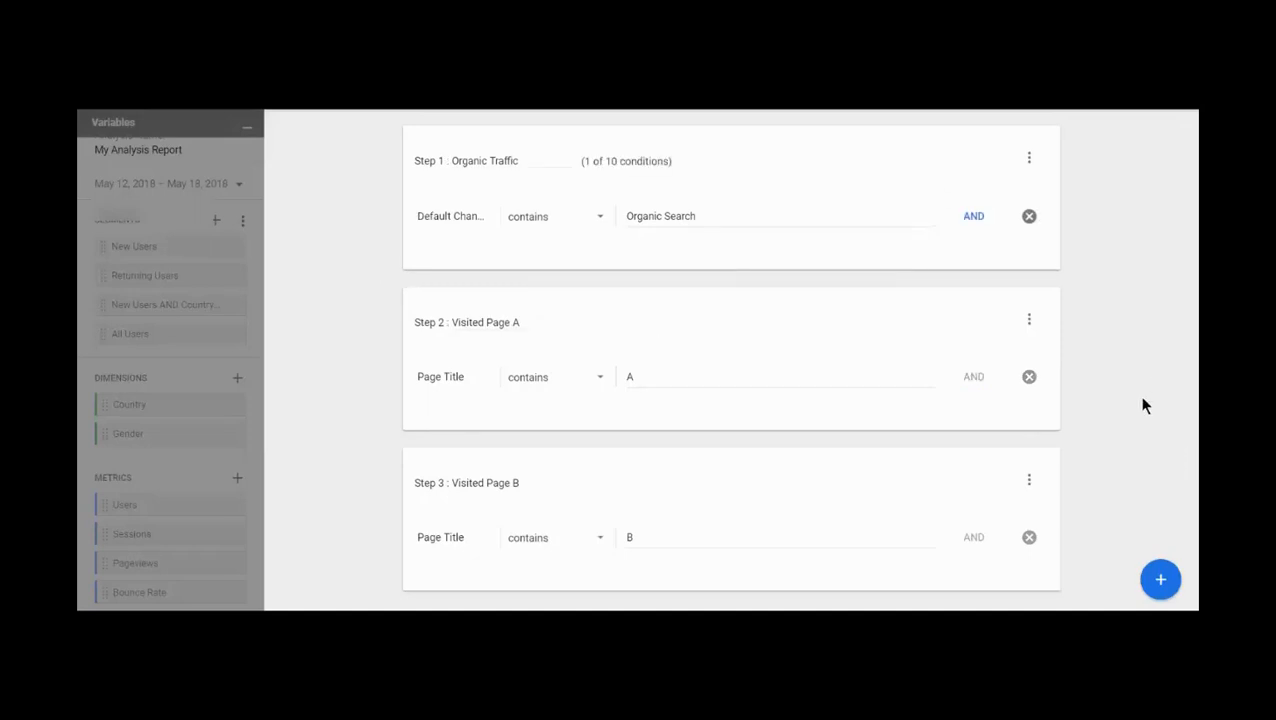
click(1160, 580)
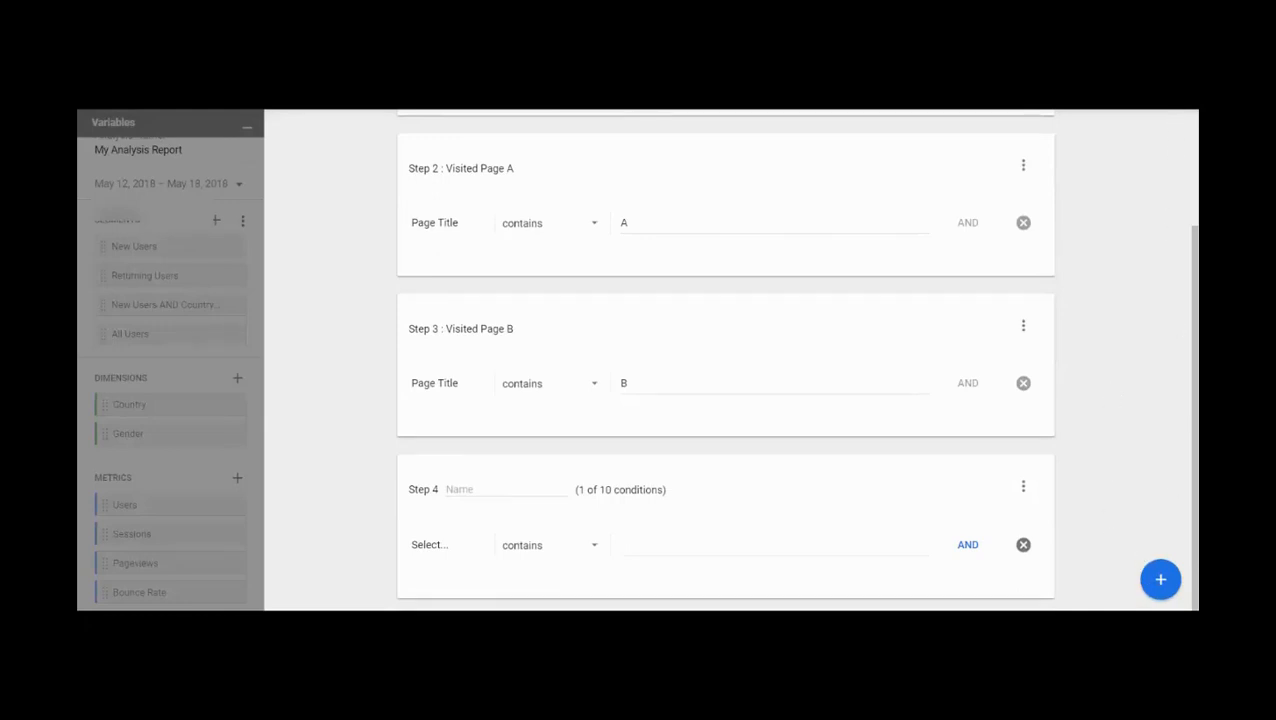
click(291, 111)
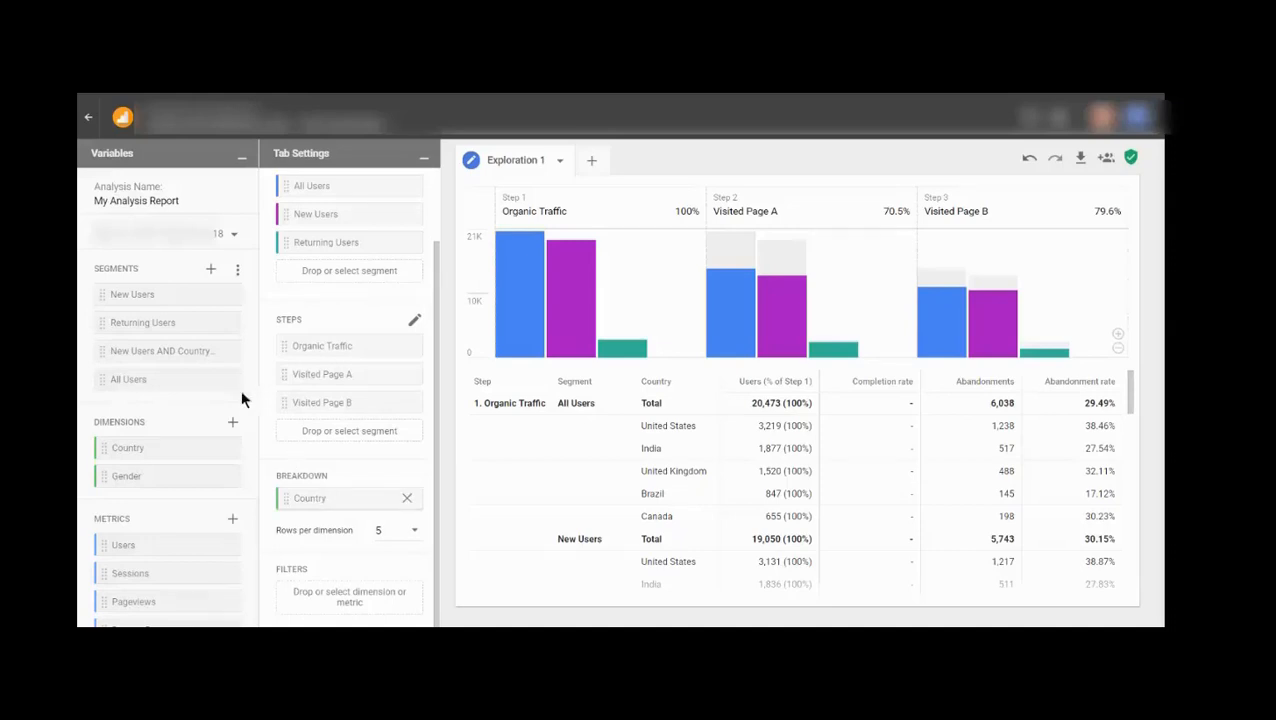
Step: Return to the list of analyses and open Sample advanced analysis
click(88, 120)
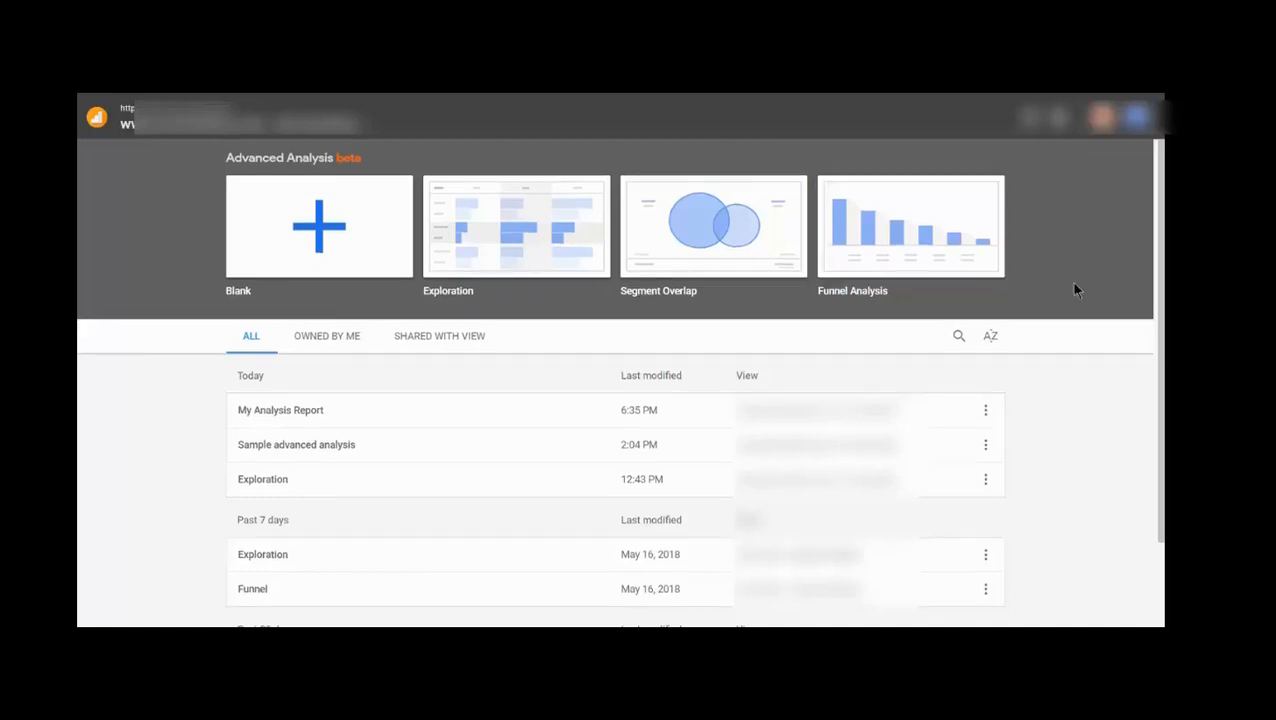
scroll(1074, 286, down, 1)
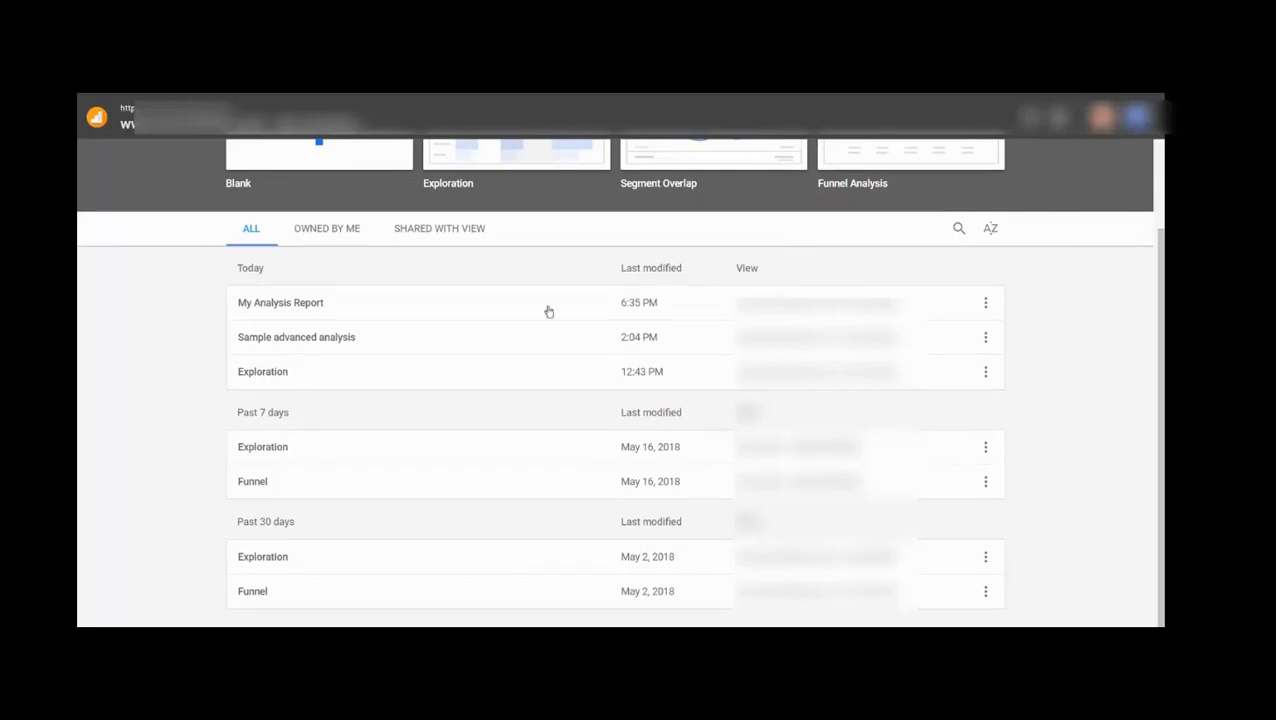
click(348, 347)
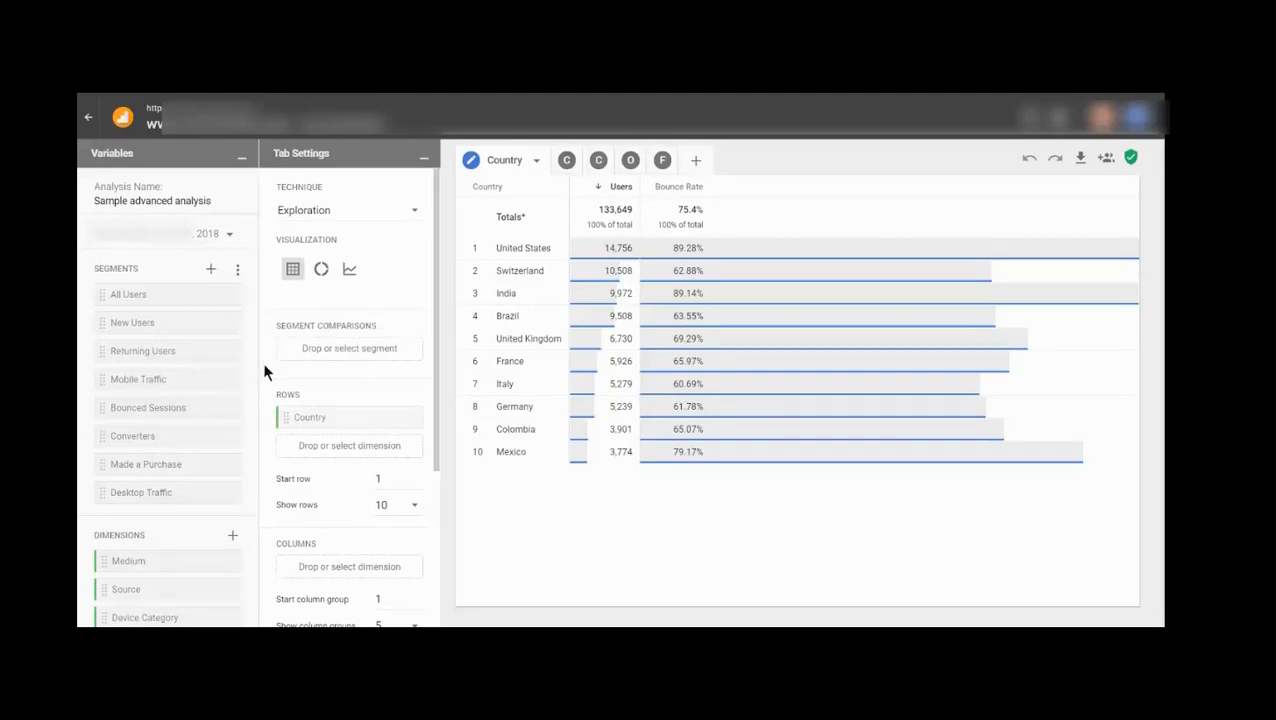
Step: Look over the sample analysis's variables and settings, and check which techniques are offered for an additional tab
drag(256, 347, 261, 316)
mouse_move(436, 277)
mouse_down()
mouse_move(440, 435)
mouse_move(429, 255)
mouse_up()
click(700, 163)
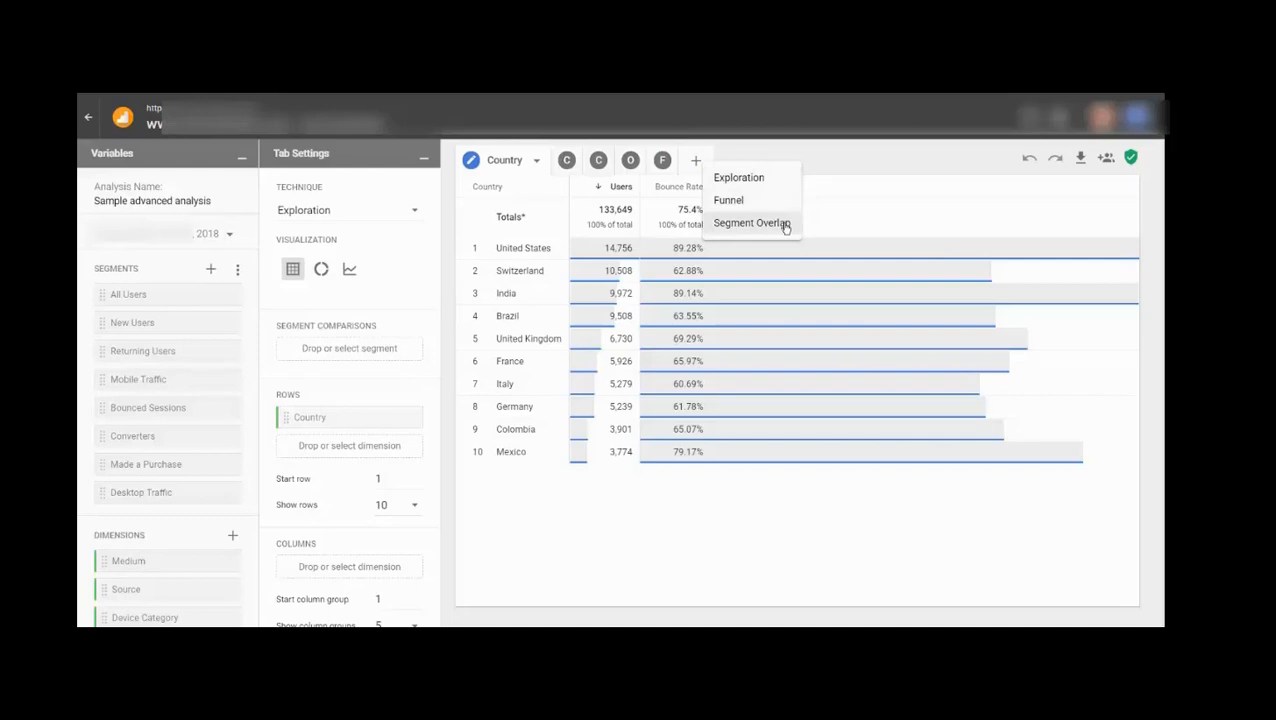
Step: View the sample analysis's Country + Device and Channel + Segments tabs
click(566, 160)
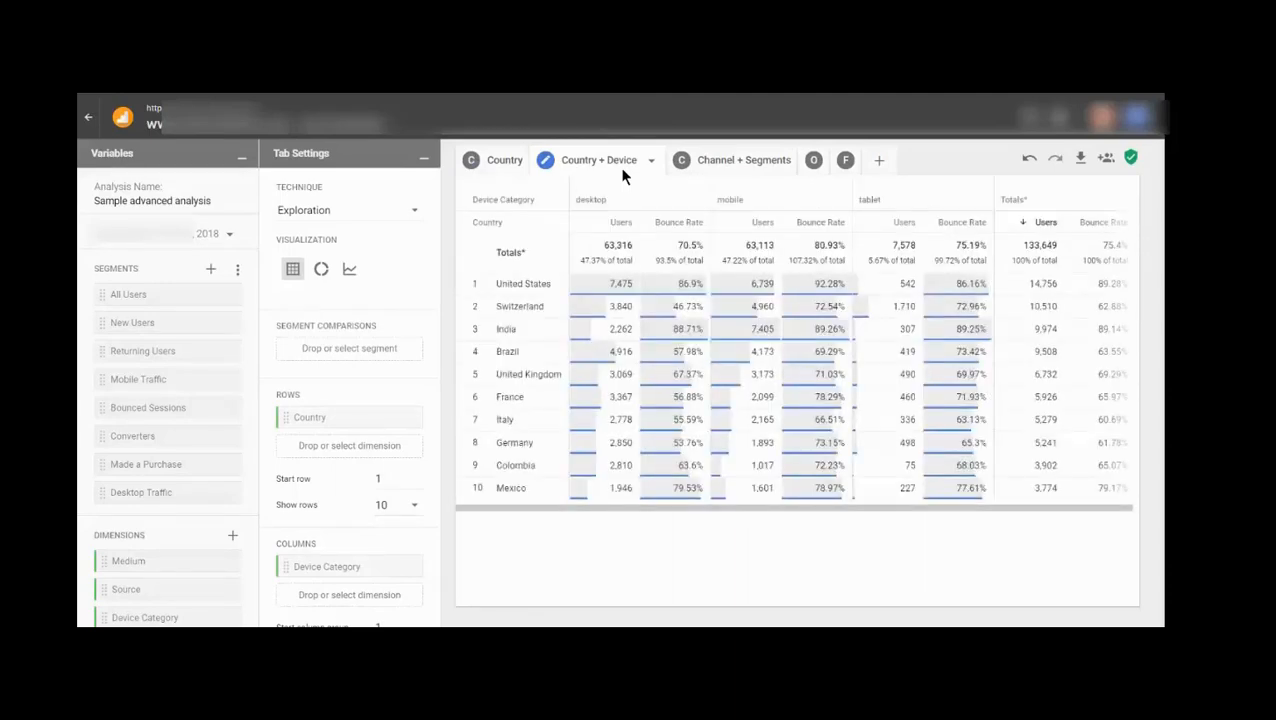
click(740, 164)
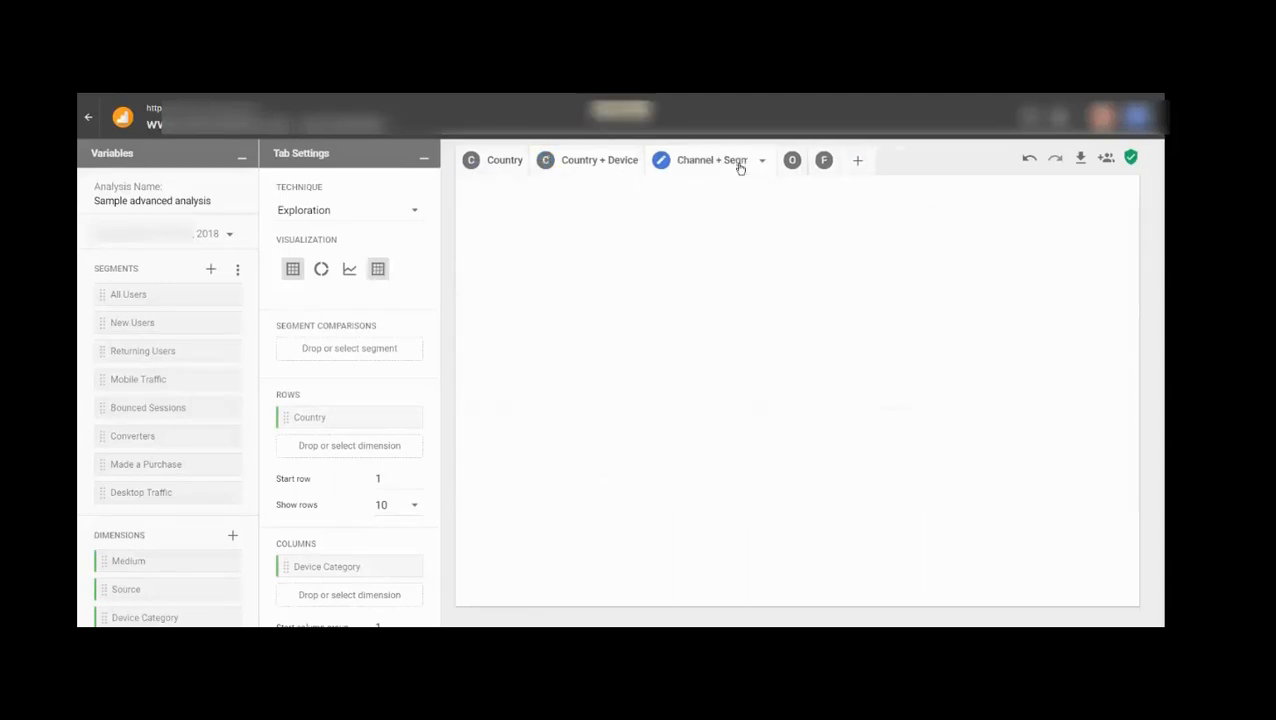